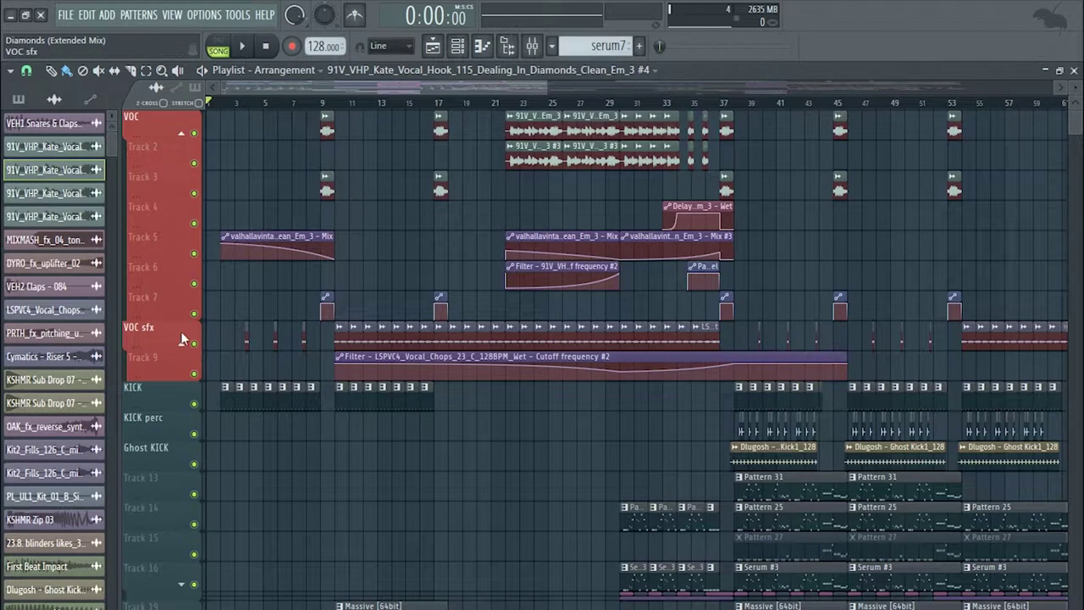
- Collapse the VOC and VOC sfx track groups and make those two groups the only audible ones
{"action": "left_click", "coordinate": [181, 133]}
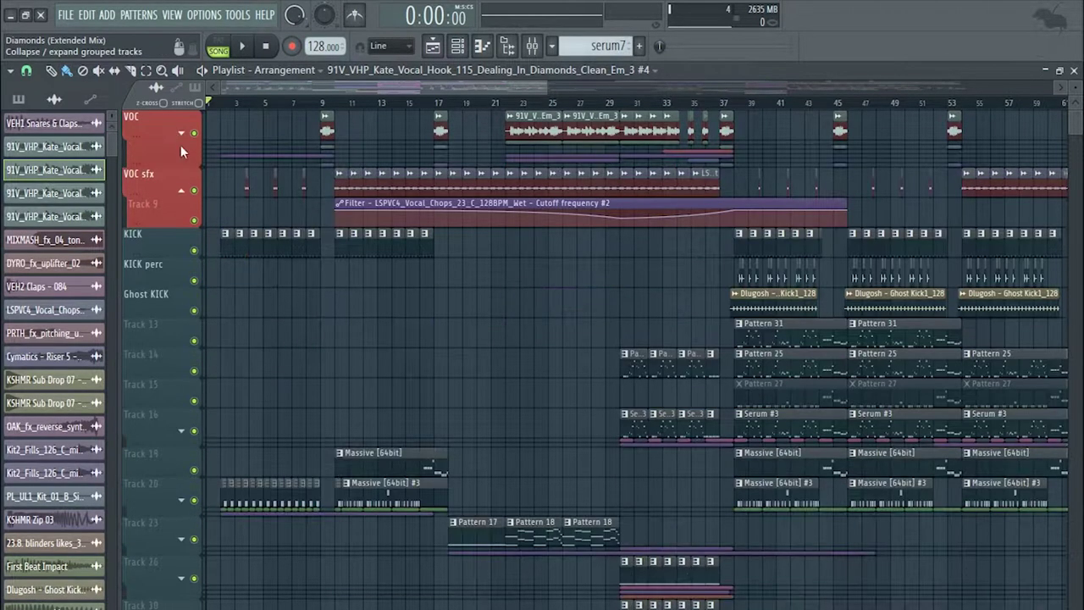
{"action": "left_click", "coordinate": [182, 192]}
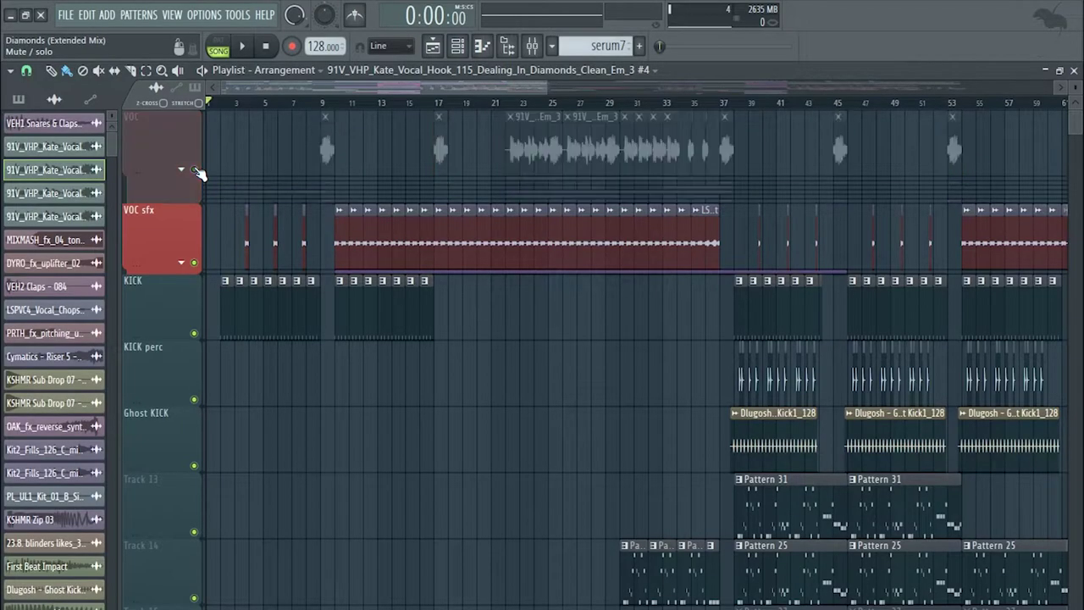
{"action": "right_click", "coordinate": [194, 170]}
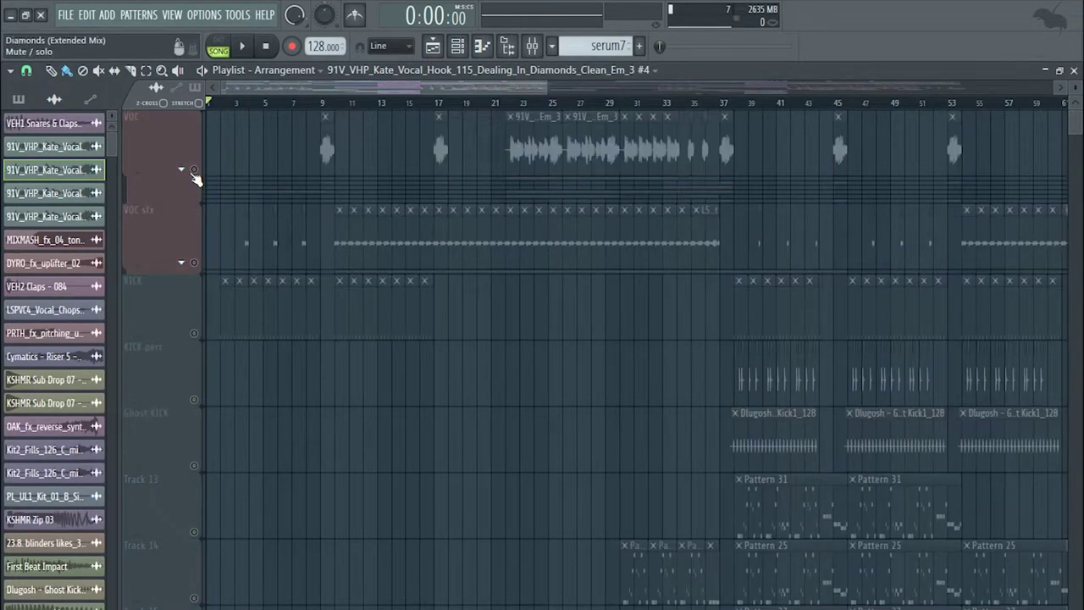
{"action": "left_click", "coordinate": [194, 170]}
{"action": "left_click", "coordinate": [195, 263]}
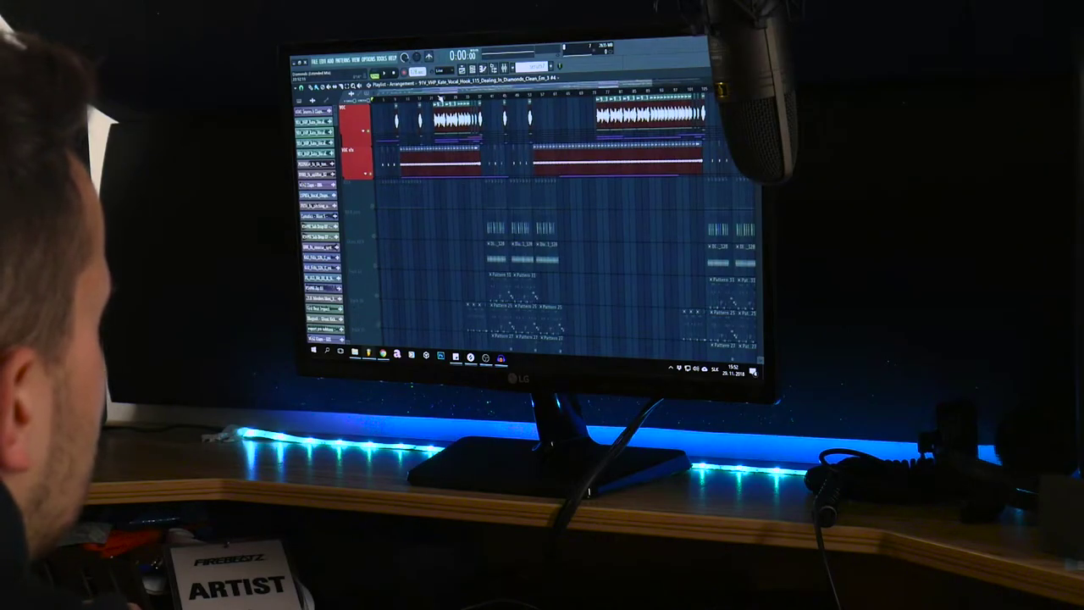
- Play the vocals from bar 82 and expand the VOC group to examine its clips and automation
{"action": "left_click", "coordinate": [439, 100]}
{"action": "left_click", "coordinate": [621, 95]}
{"action": "key", "text": "space"}
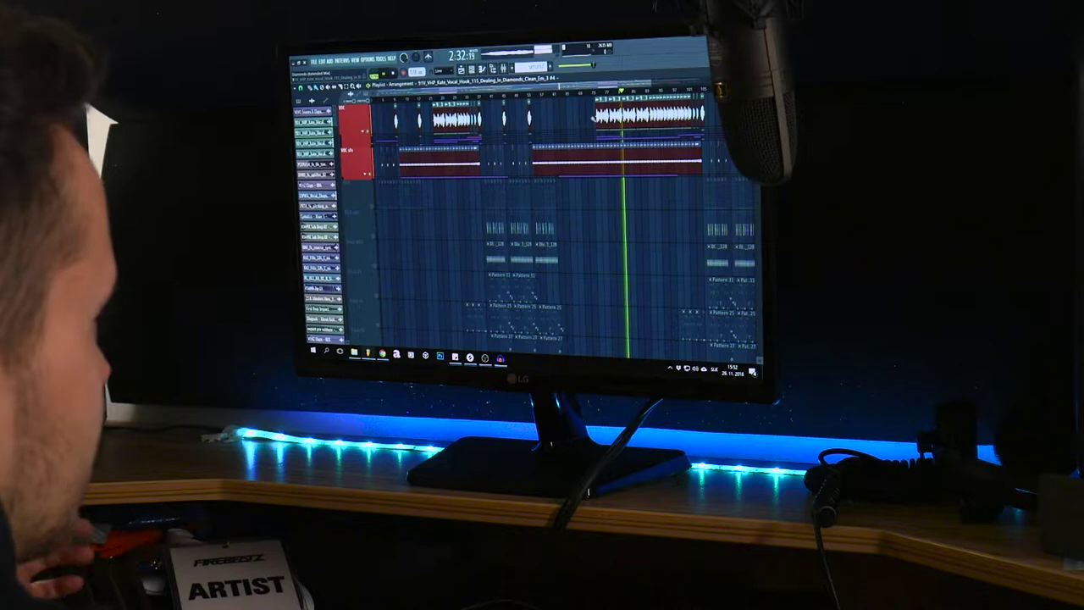
{"action": "left_click", "coordinate": [367, 131]}
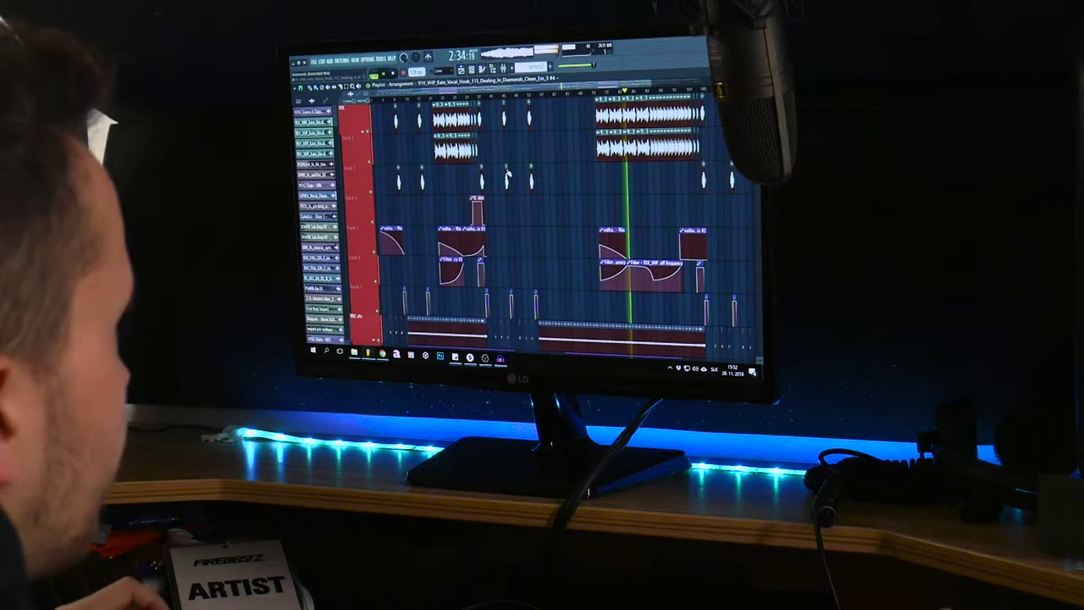
{"action": "scroll", "coordinate": [508, 178], "scroll_direction": "up", "scroll_amount": 5}
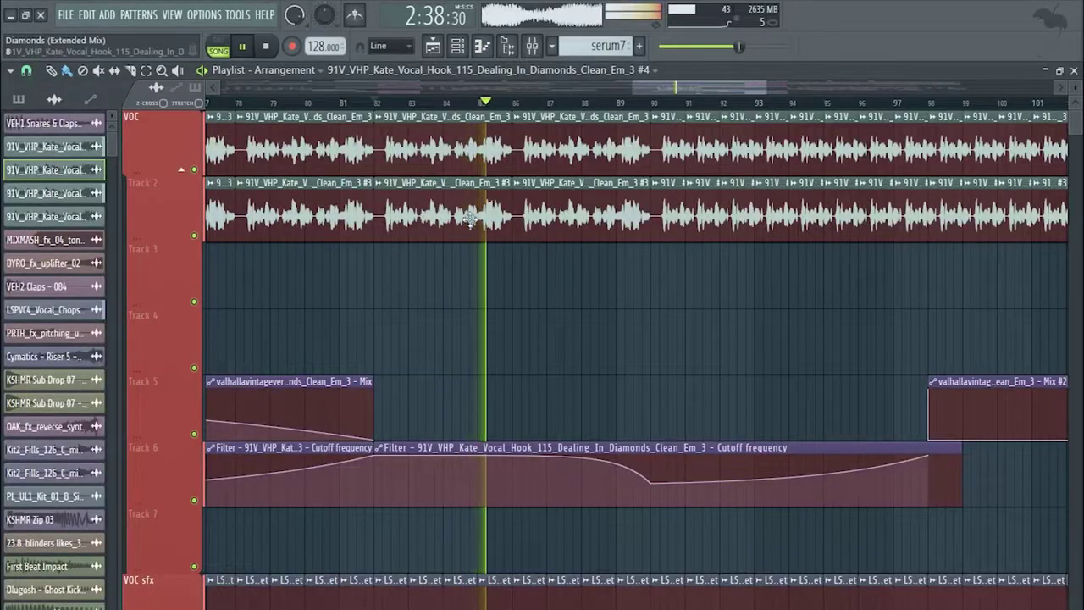
{"action": "key", "text": "space"}
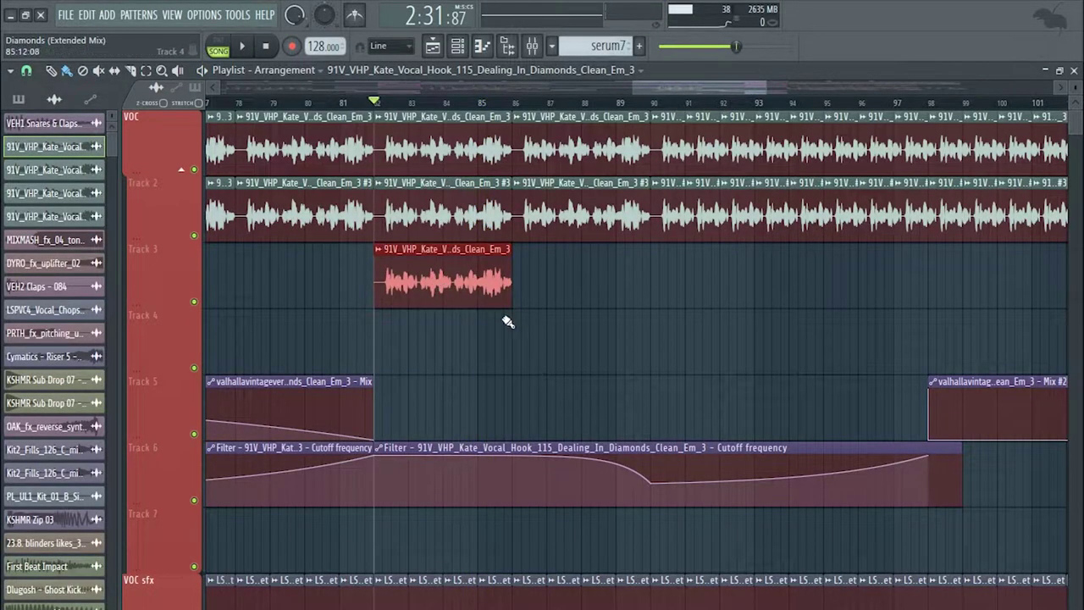
- Make the vocal clip copy on Track 3 unique and set its time-stretching mode to Resample
{"action": "right_click", "coordinate": [378, 256]}
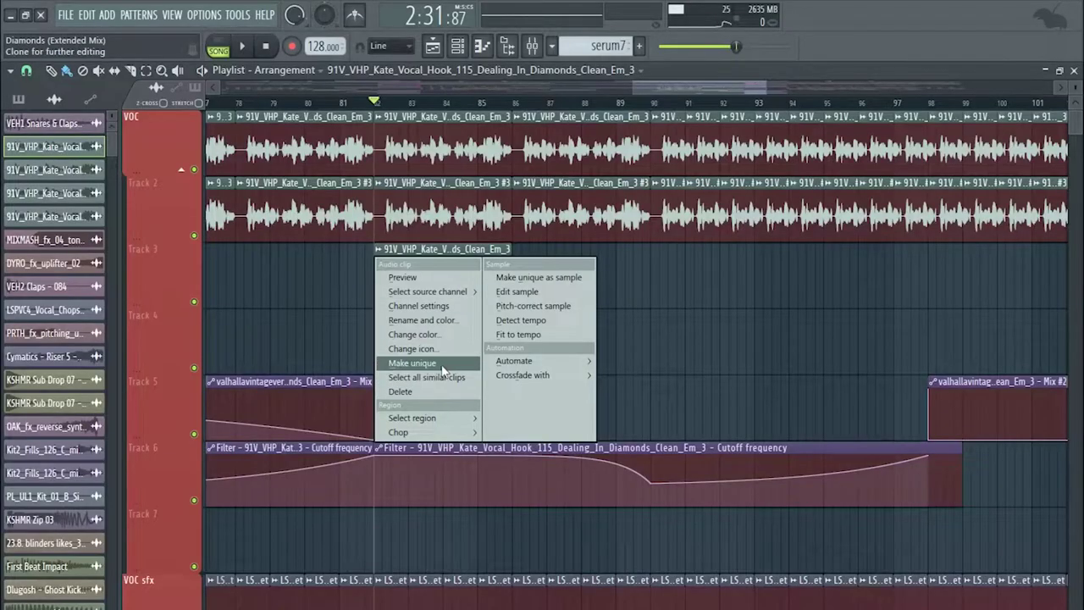
{"action": "left_click", "coordinate": [413, 362]}
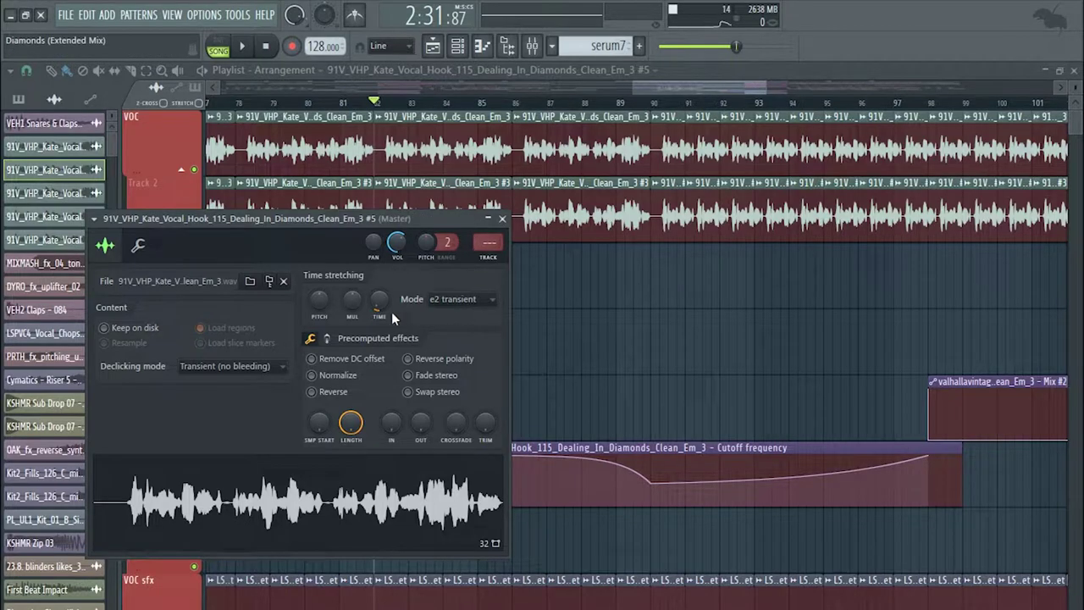
{"action": "left_click", "coordinate": [457, 299]}
{"action": "left_click", "coordinate": [471, 327]}
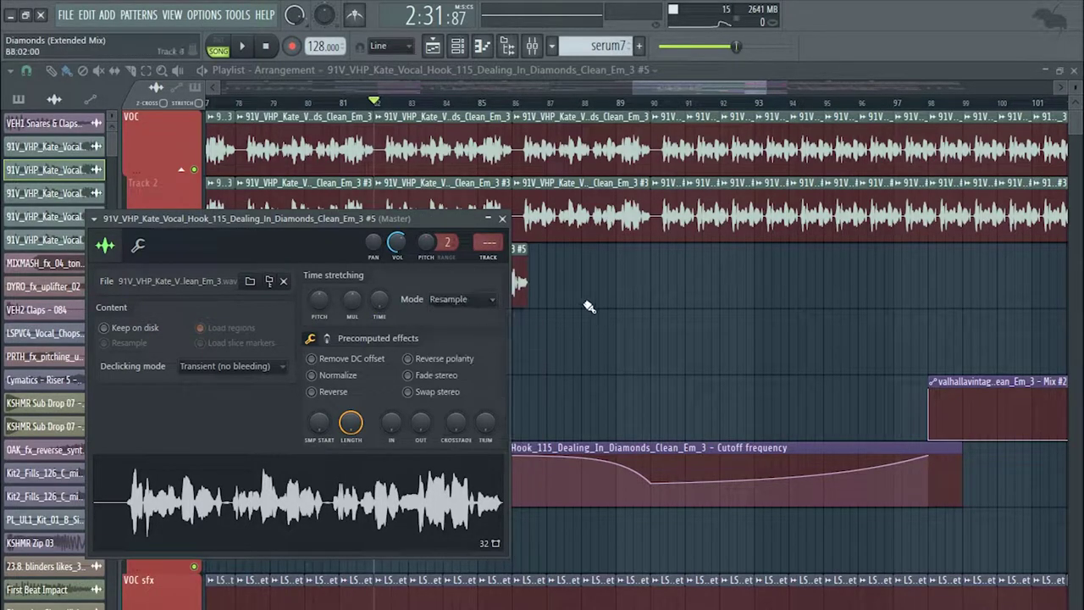
{"action": "key", "text": "Escape"}
{"action": "double_click", "coordinate": [468, 282]}
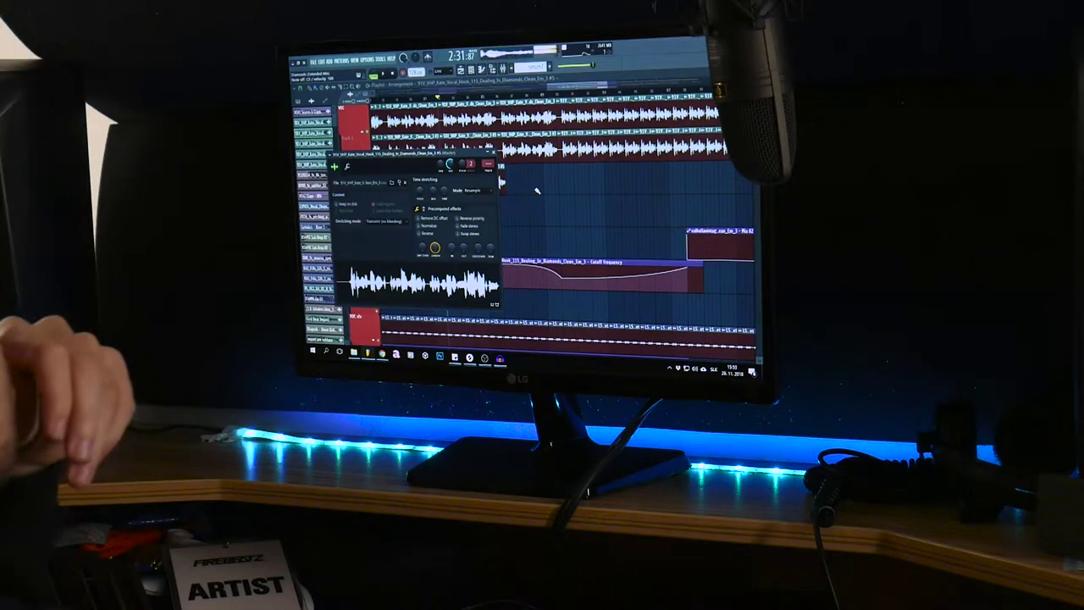
{"action": "key", "text": "Escape"}
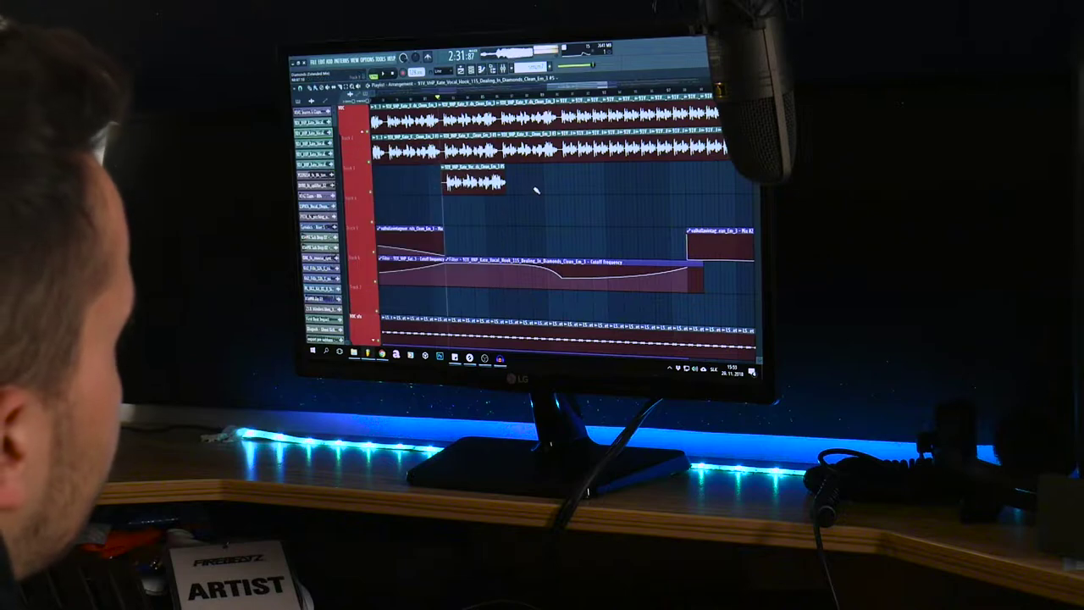
- Delete the duplicate vocal clip from Track 3 and briefly check playback
{"action": "right_click", "coordinate": [493, 180]}
{"action": "key", "text": "space"}
{"action": "key", "text": "space"}
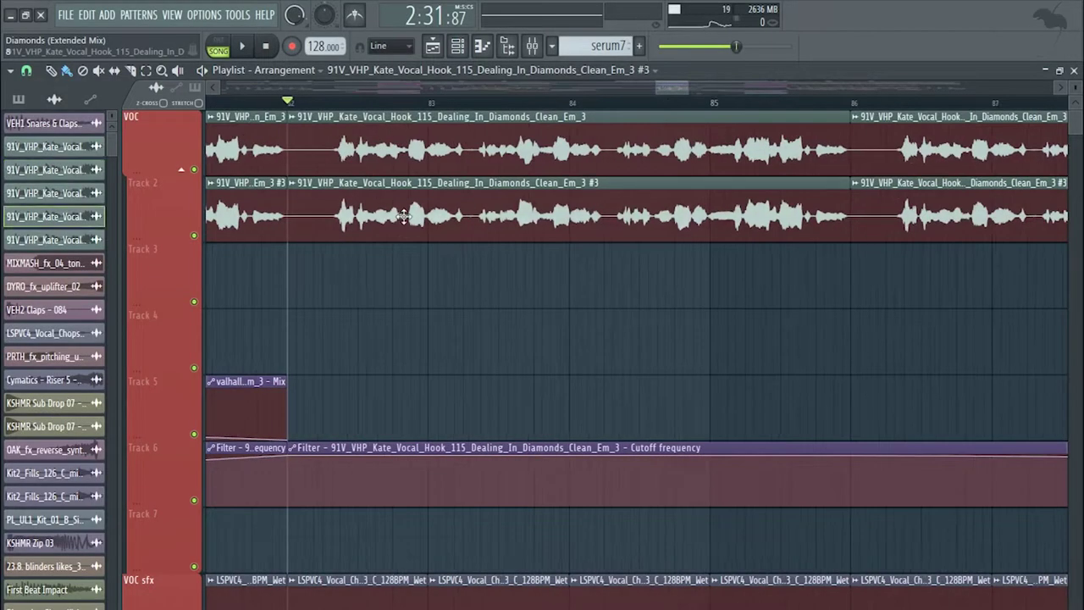
- Check the Track 2 vocal's channel settings, and audition Track 2 first soloed and then together with the VOC track
{"action": "double_click", "coordinate": [405, 215]}
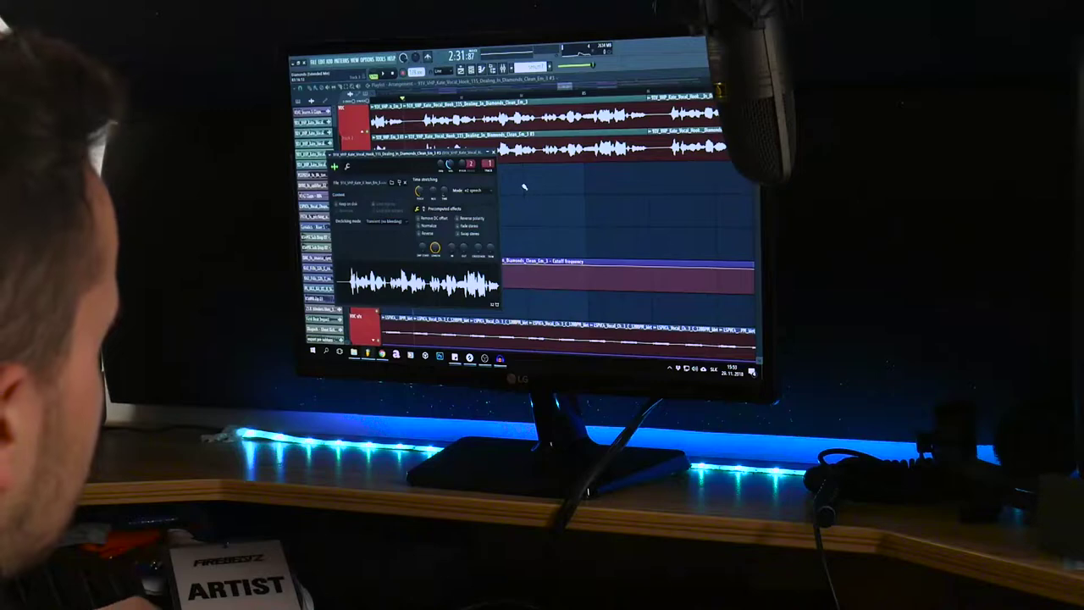
{"action": "left_click", "coordinate": [502, 218]}
{"action": "left_click", "coordinate": [371, 161], "text": "ctrl"}
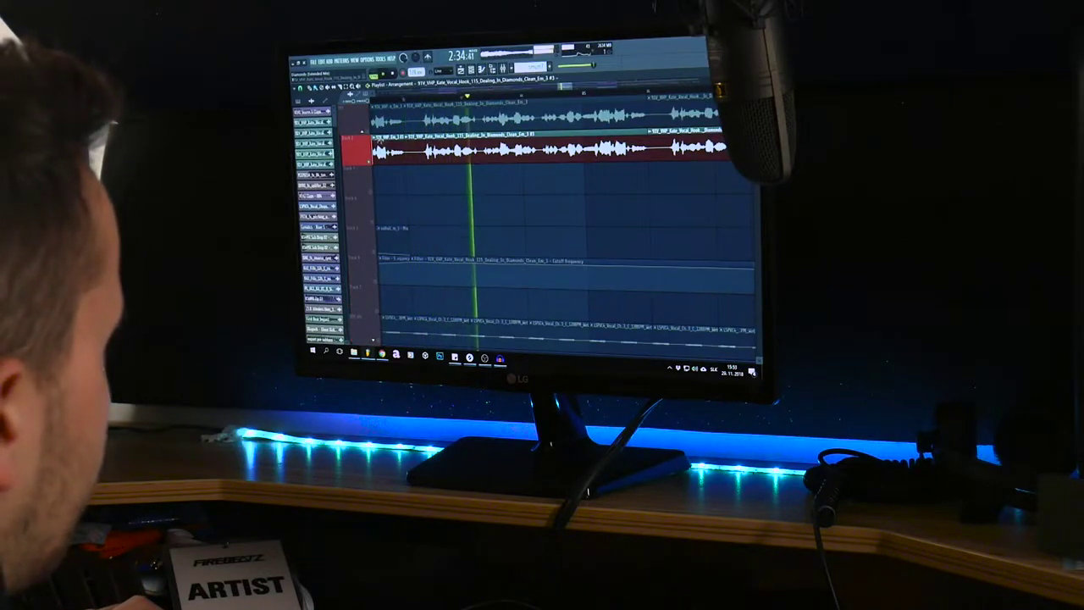
{"action": "left_click", "coordinate": [365, 132]}
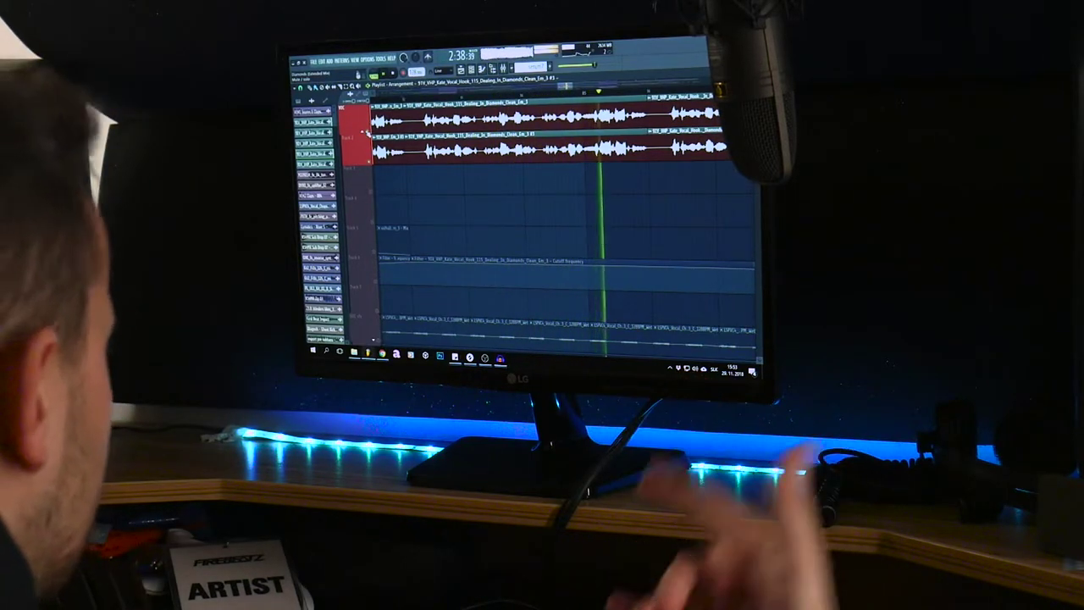
{"action": "key", "text": "space"}
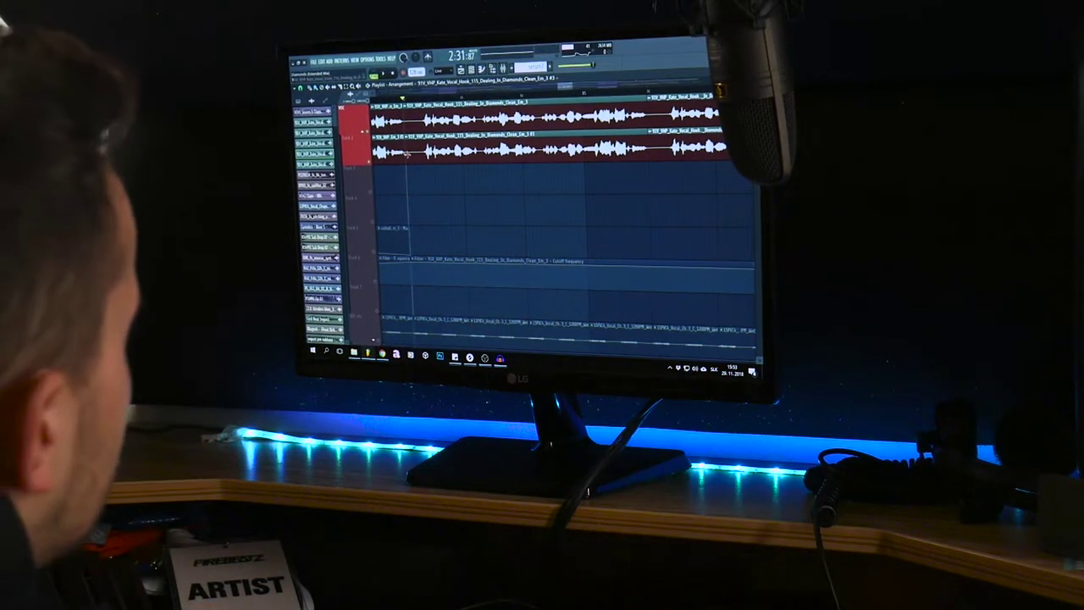
- Open the mixer for the Track 2 vocal's channel and compare the effect chains of Insert 2 and the vocal insert
{"action": "double_click", "coordinate": [445, 138]}
{"action": "left_click", "coordinate": [502, 68]}
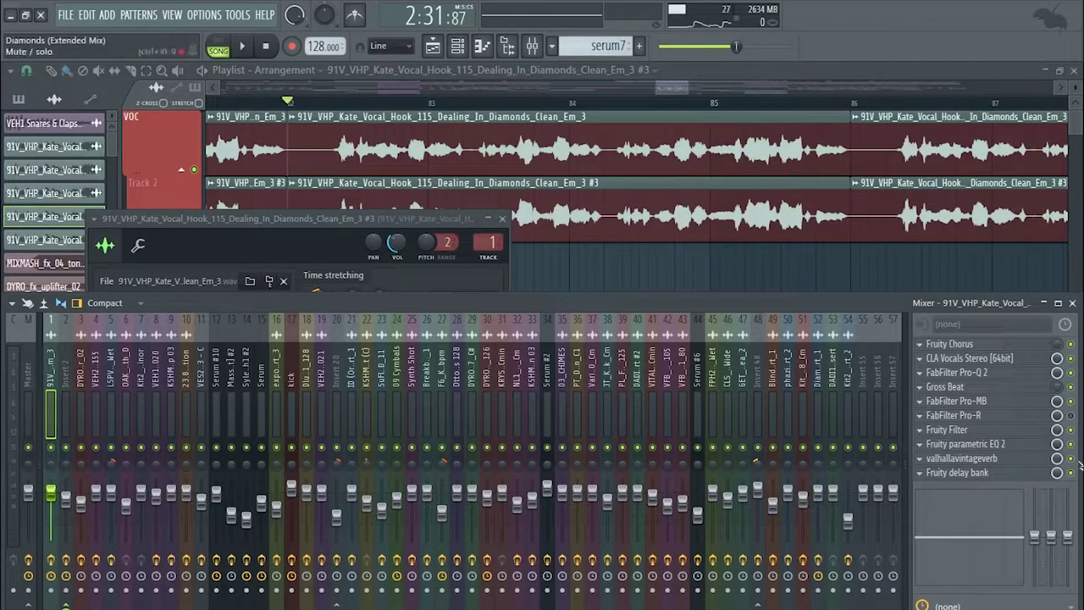
{"action": "left_click", "coordinate": [66, 373]}
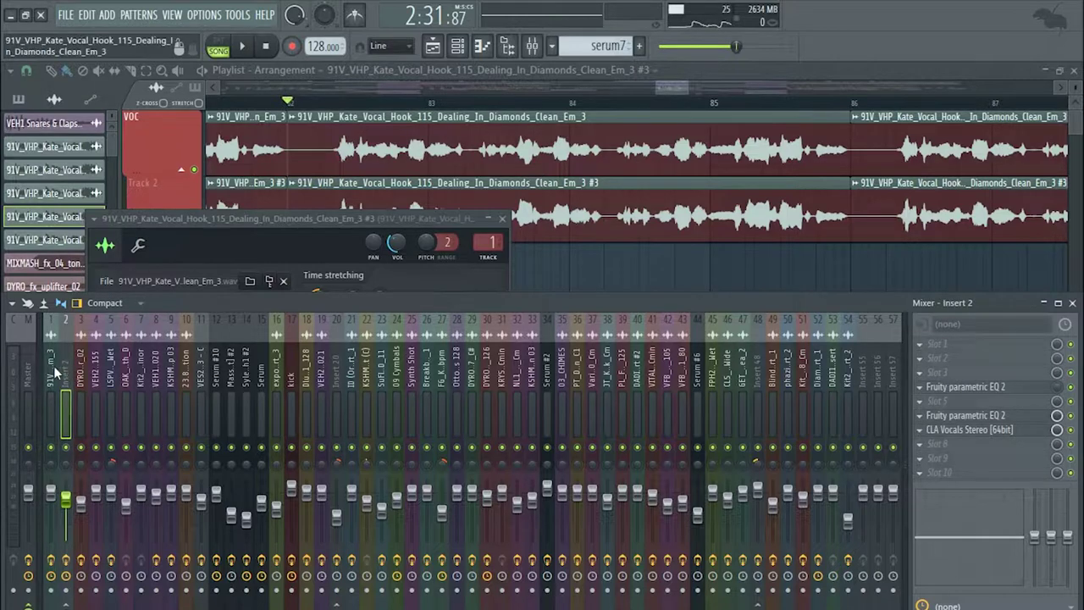
{"action": "scroll", "coordinate": [51, 371], "scroll_direction": "right", "scroll_amount": 2}
{"action": "scroll", "coordinate": [15, 374], "scroll_direction": "left", "scroll_amount": 2}
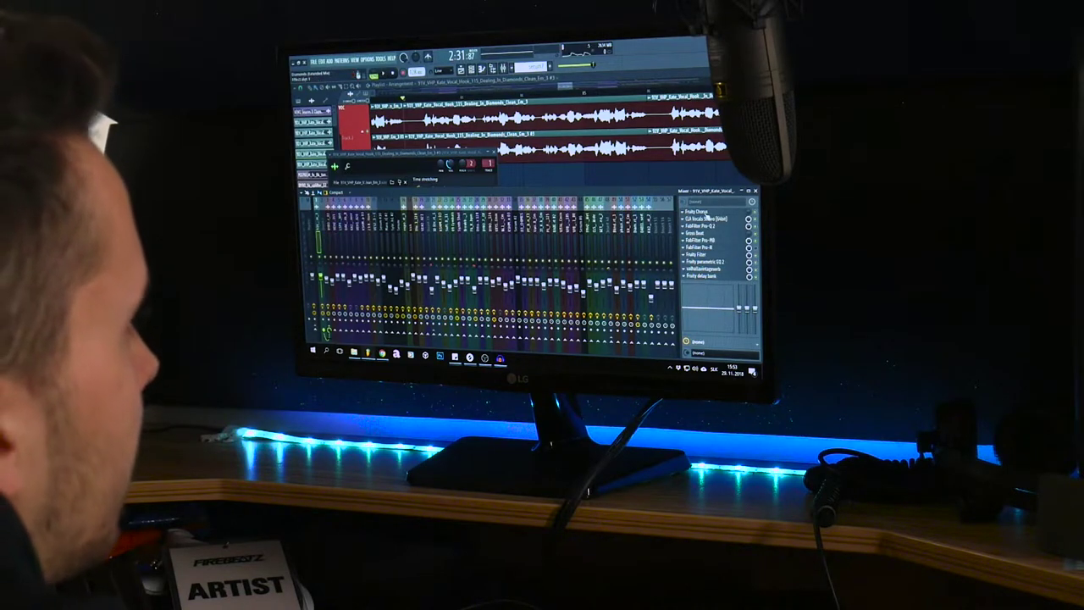
- Examine the Fruity Chorus, CLA Vocals Stereo and FabFilter Pro-Q 2 settings on the vocal's mixer insert
{"action": "left_click", "coordinate": [697, 212]}
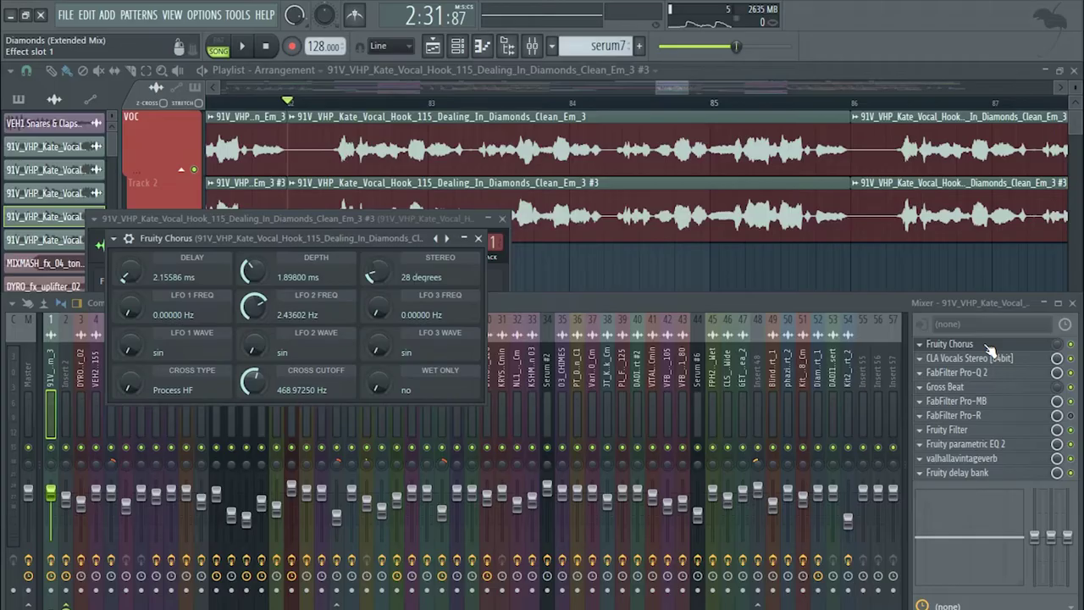
{"action": "left_click", "coordinate": [697, 212]}
{"action": "left_click", "coordinate": [996, 359]}
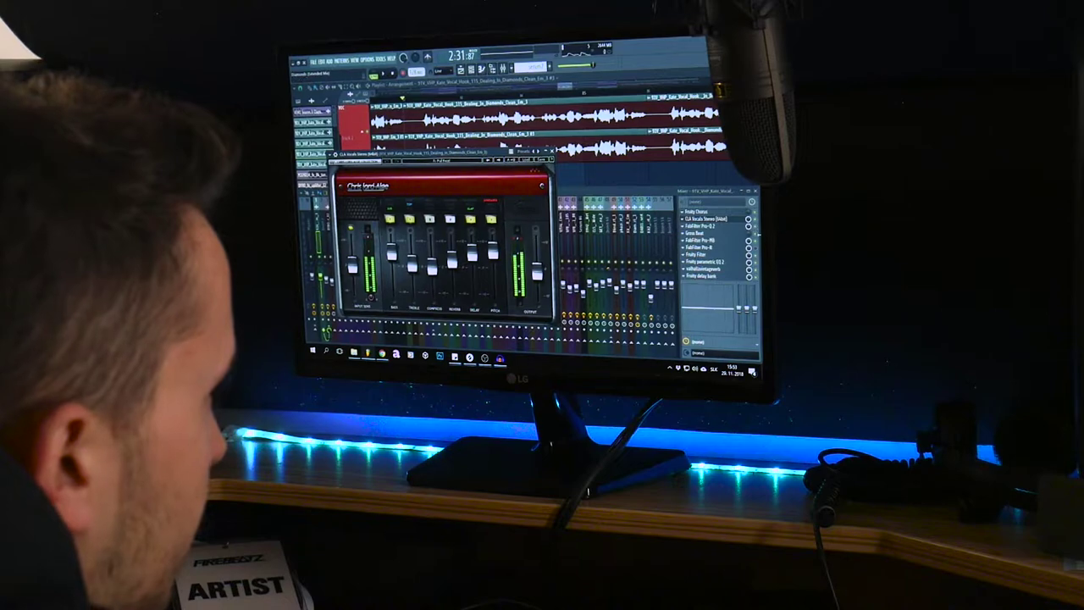
{"action": "left_click", "coordinate": [703, 226]}
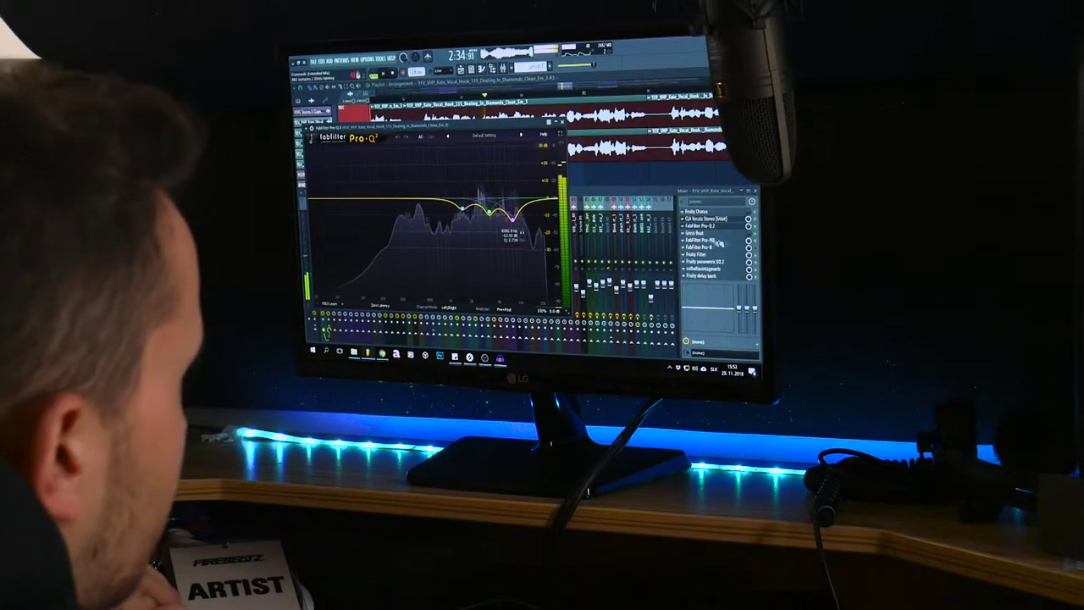
- Toggle FabFilter Pro-MB while the vocal plays and examine its multiband settings
{"action": "left_click", "coordinate": [757, 241]}
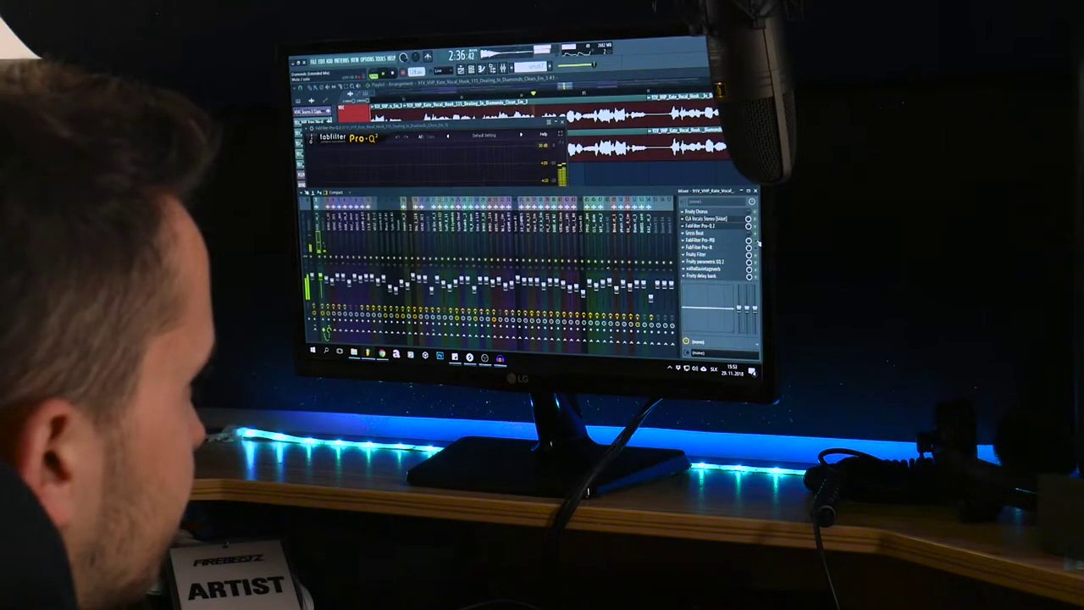
{"action": "left_click", "coordinate": [733, 242]}
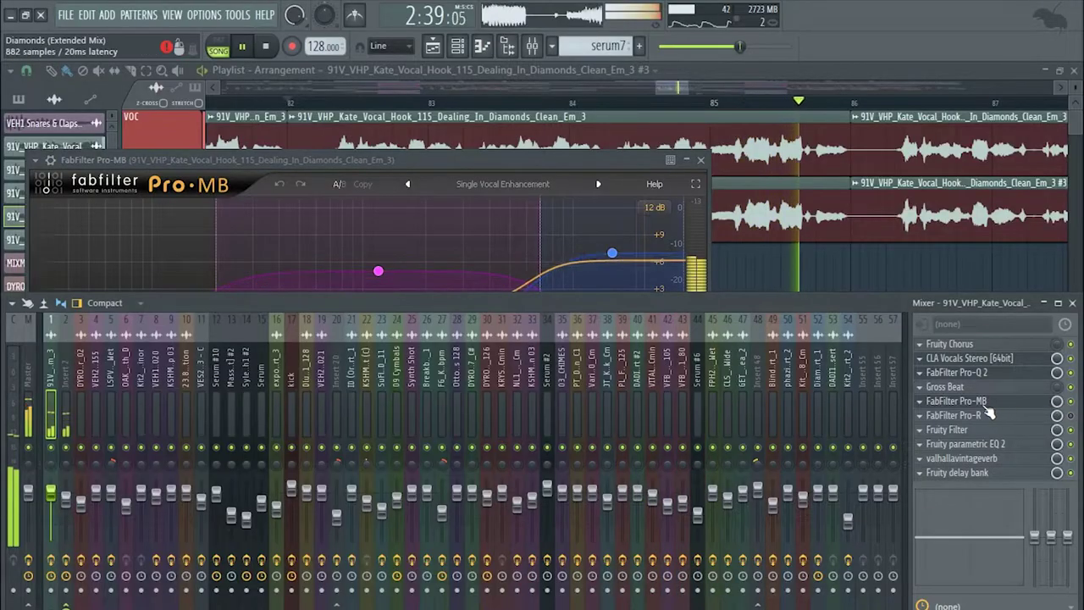
{"action": "left_click", "coordinate": [986, 405]}
{"action": "left_click", "coordinate": [986, 403]}
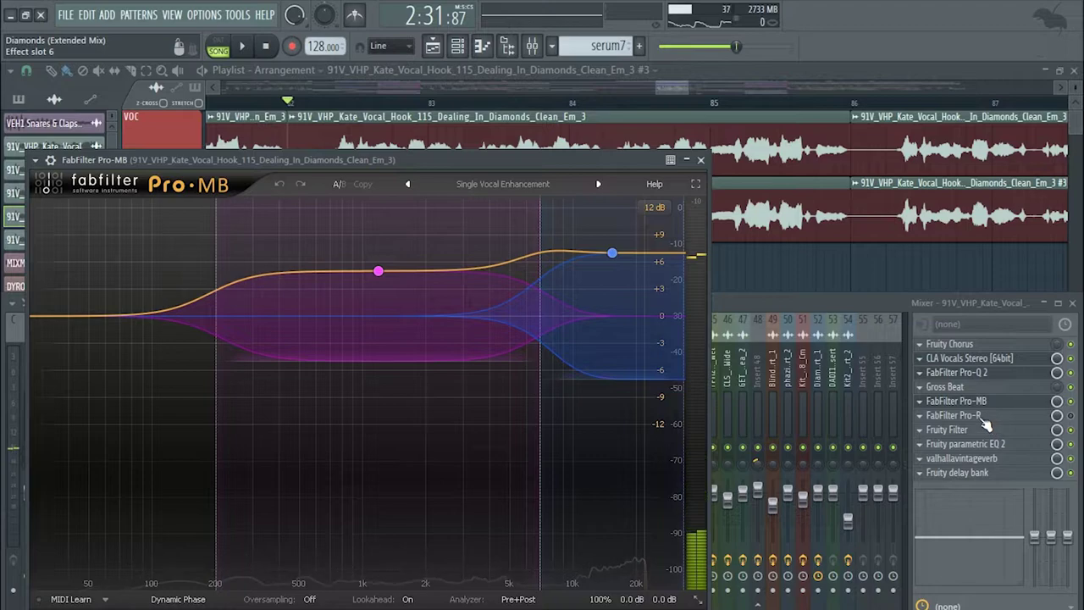
- Examine the FabFilter Pro-R reverb and Fruity Filter on the vocal insert
{"action": "left_click", "coordinate": [983, 420]}
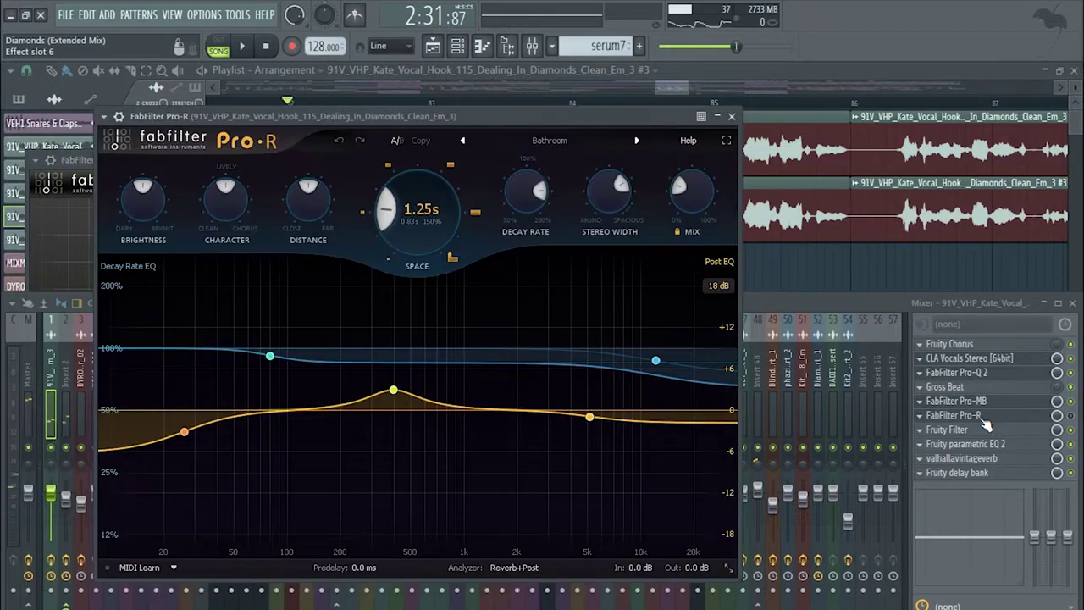
{"action": "left_click", "coordinate": [982, 420]}
{"action": "left_click", "coordinate": [990, 432]}
{"action": "left_click", "coordinate": [990, 432]}
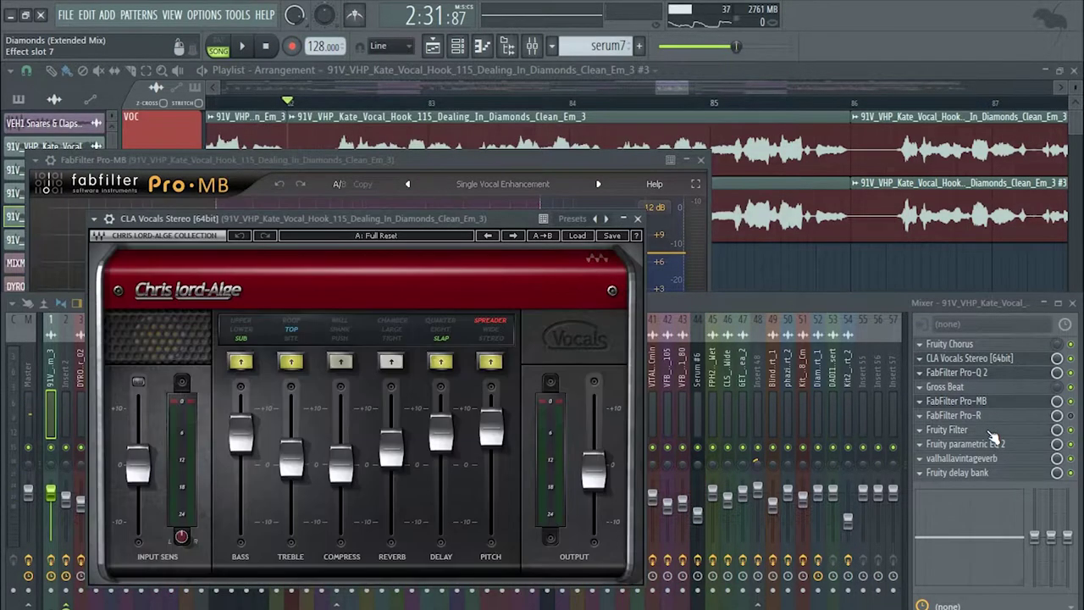
{"action": "left_click", "coordinate": [990, 432]}
{"action": "left_click", "coordinate": [990, 432]}
- Examine the Fruity parametric EQ 2 curve during playback and view the ValhallaVintageVerb settings
{"action": "left_click", "coordinate": [1003, 447]}
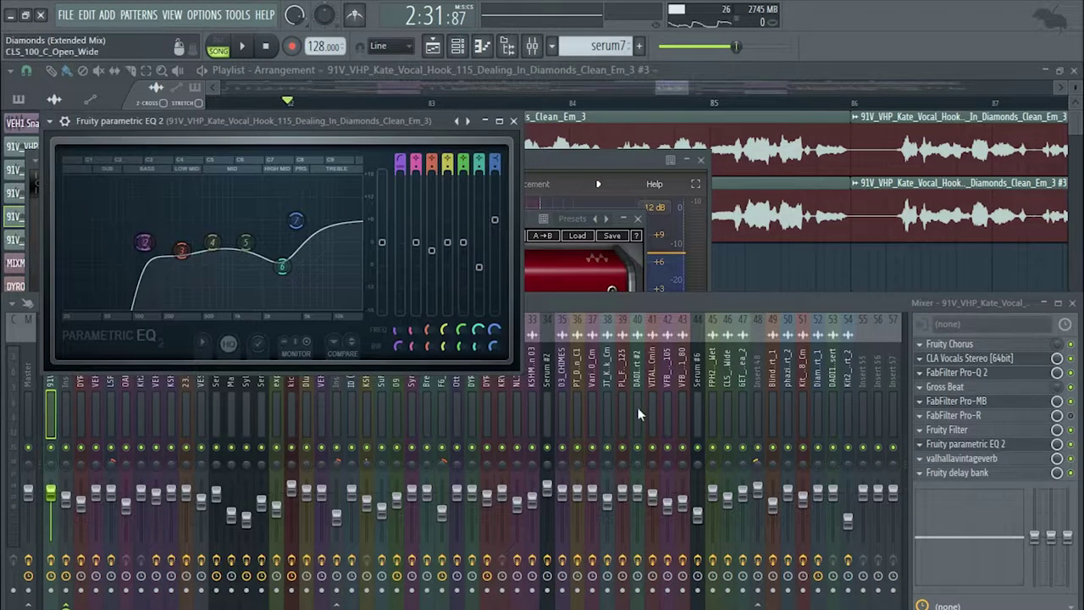
{"action": "key", "text": "space"}
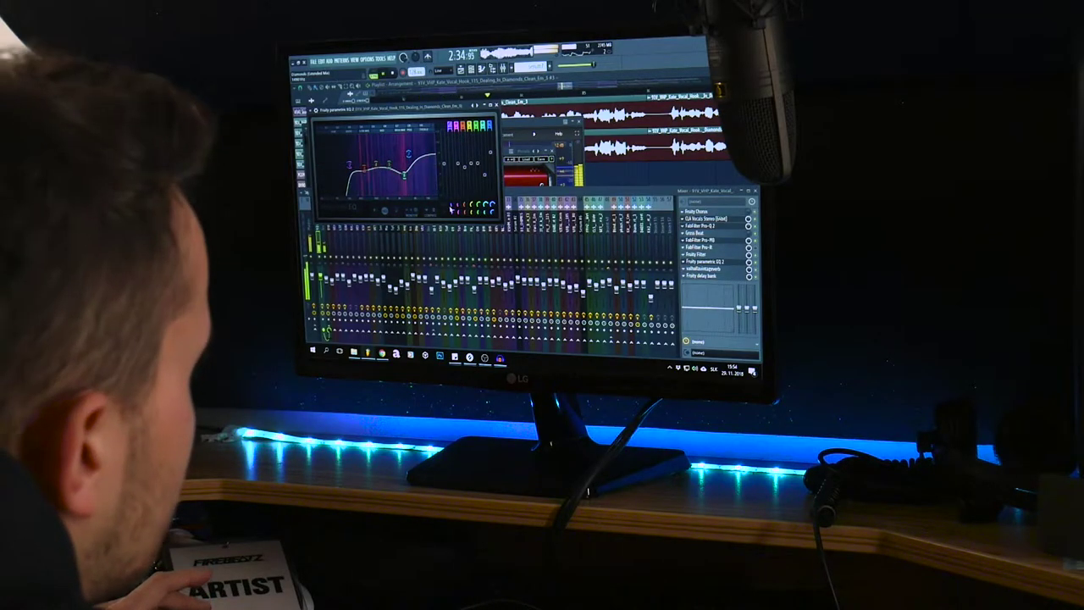
{"action": "key", "text": "space"}
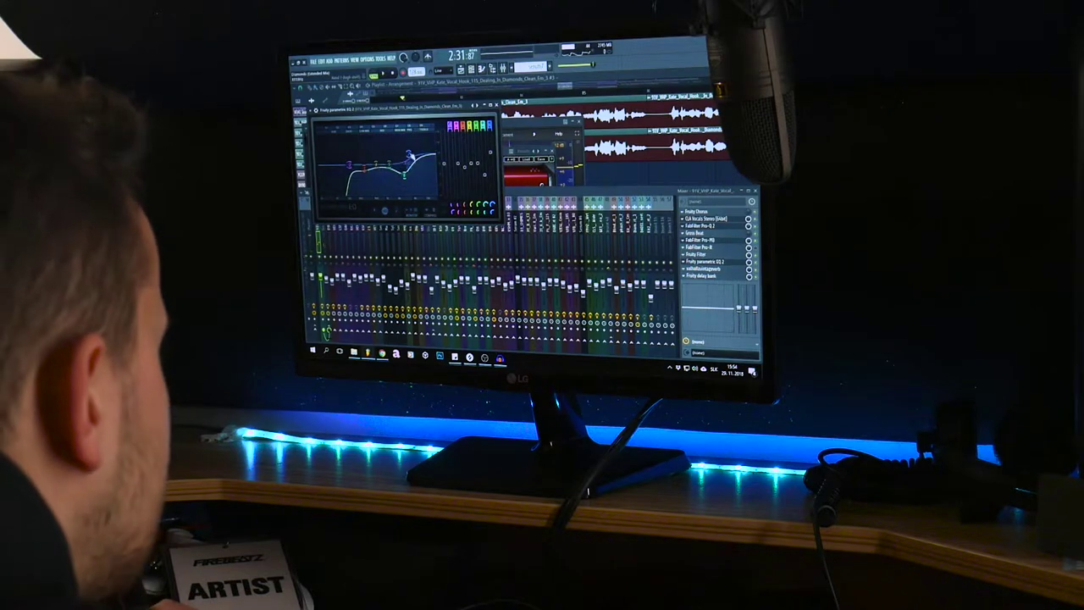
{"action": "left_click", "coordinate": [716, 270]}
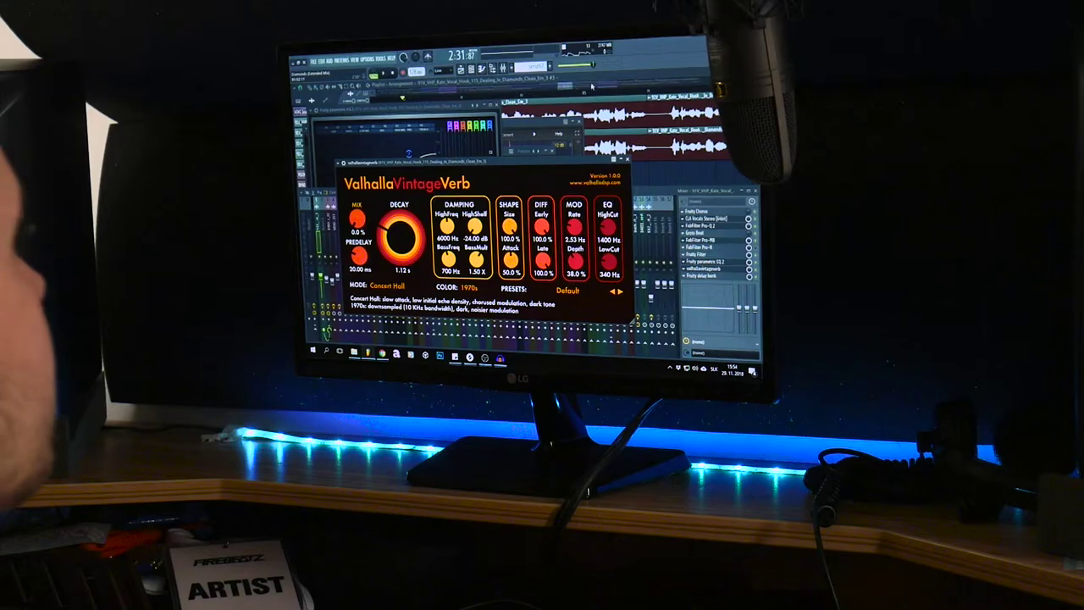
- Close all plugin and mixer windows and make all the VOC group's tracks and VOC sfx audible again
{"action": "key", "text": "F12"}
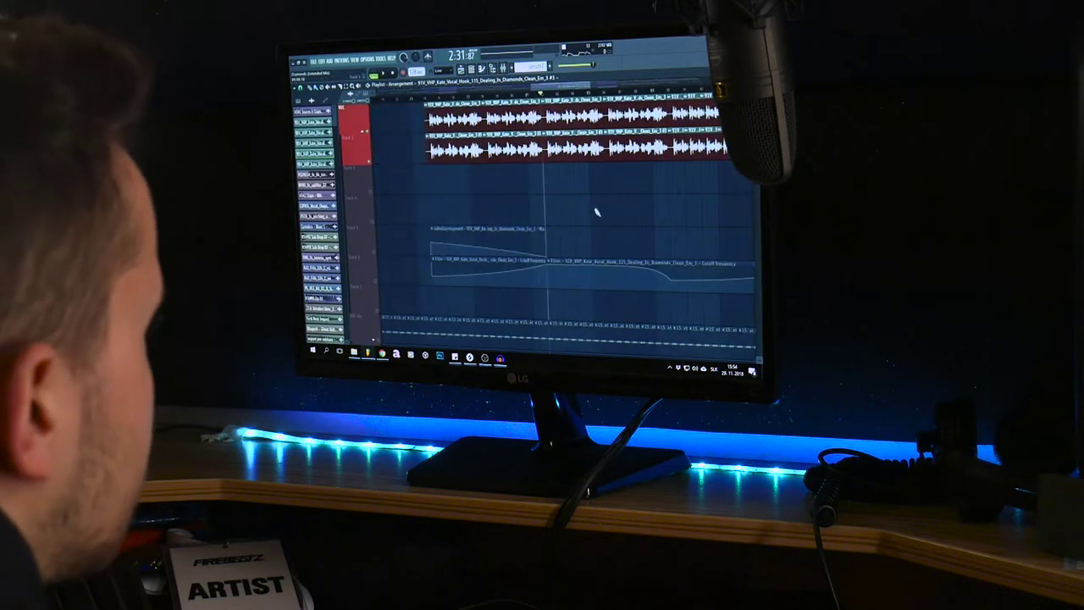
{"action": "right_click", "coordinate": [370, 165]}
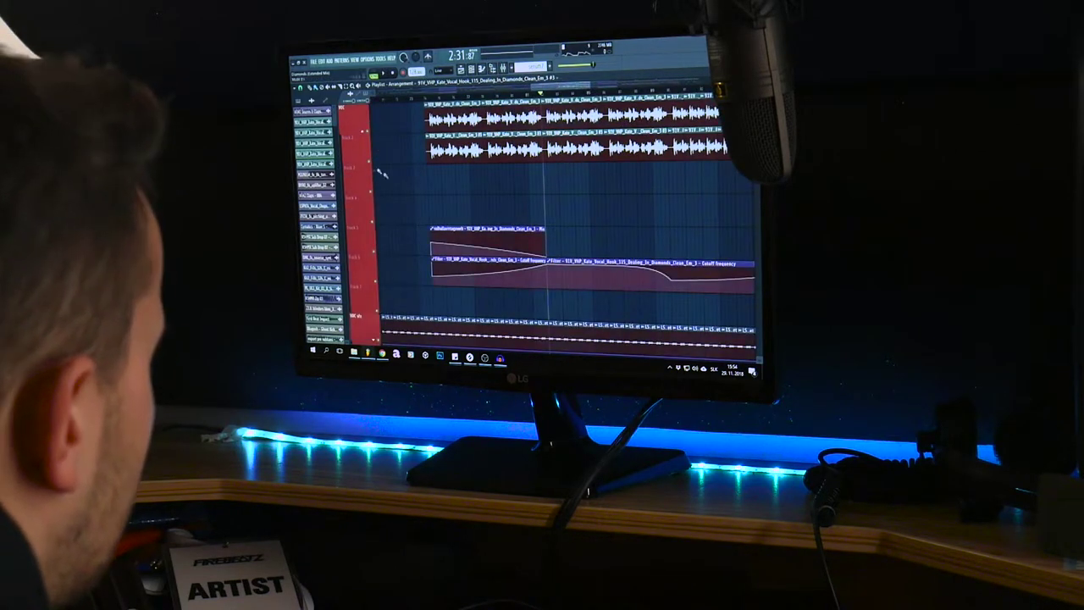
- Play the end of the arrangement's second vocal section from around bar 98 and stop playback
{"action": "scroll", "coordinate": [568, 259], "scroll_direction": "down", "scroll_amount": 3}
{"action": "scroll", "coordinate": [731, 282], "scroll_direction": "up", "scroll_amount": 3}
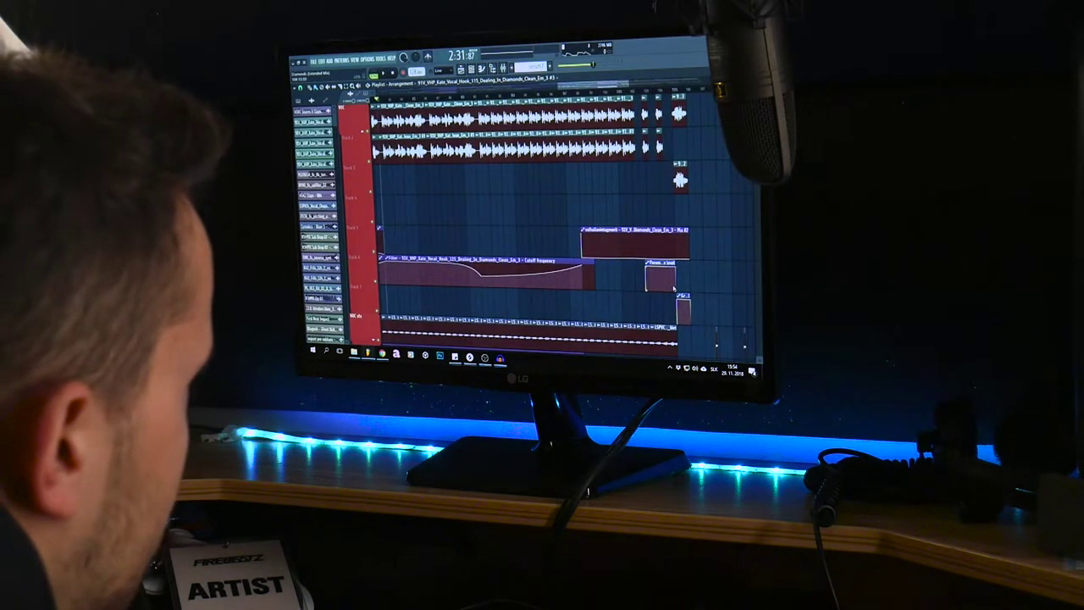
{"action": "left_click", "coordinate": [568, 93]}
{"action": "key", "text": "space"}
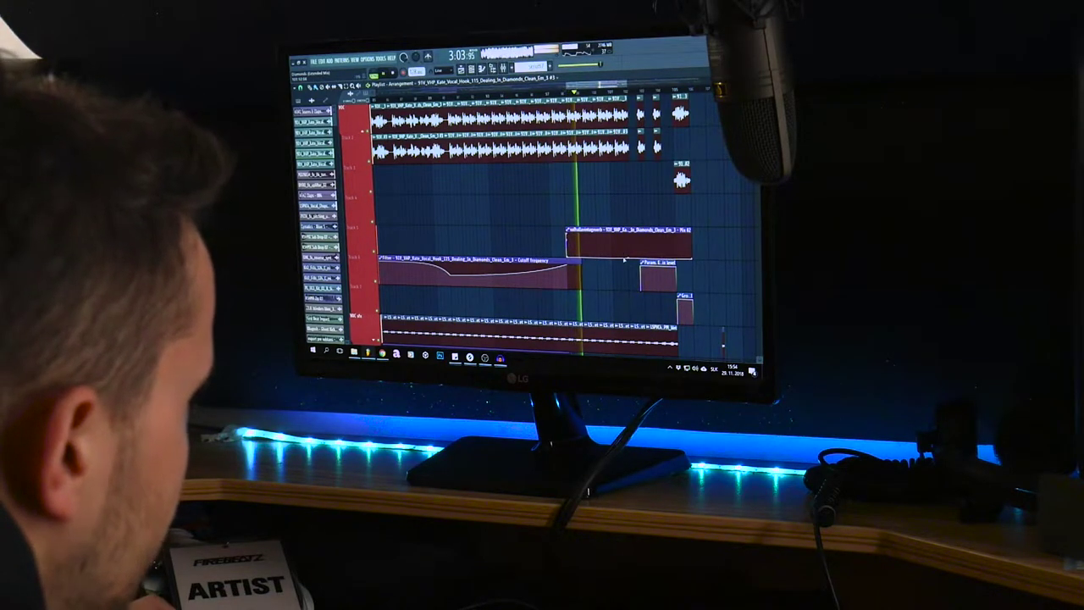
{"action": "key", "text": "space"}
- Examine the Fruity delay bank on the vocal insert and the Fruity parametric EQ 2 on Insert 2
{"action": "key", "text": "F9"}
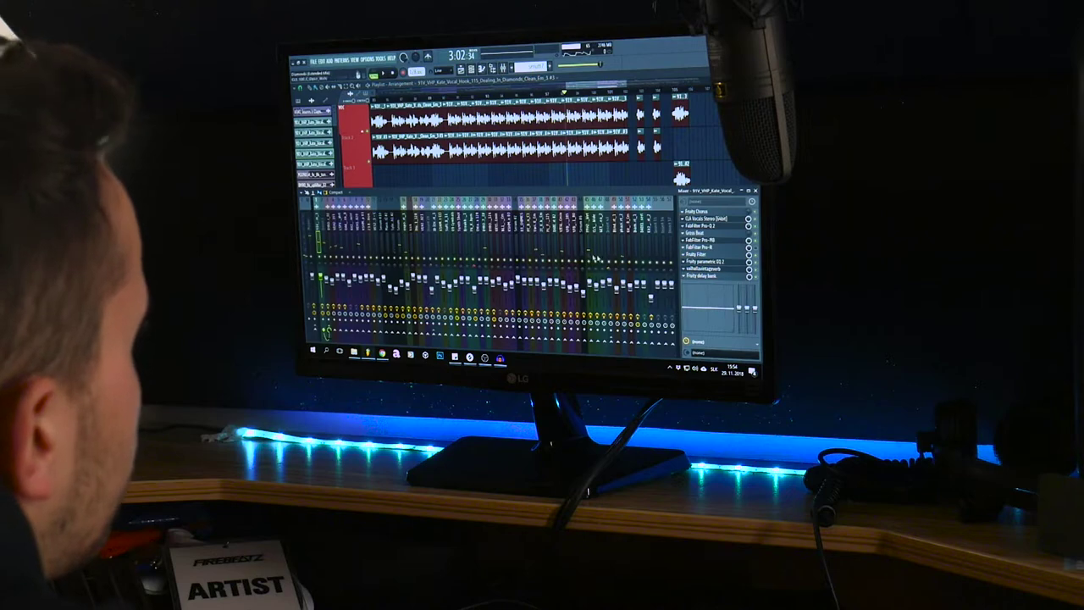
{"action": "left_click", "coordinate": [708, 276]}
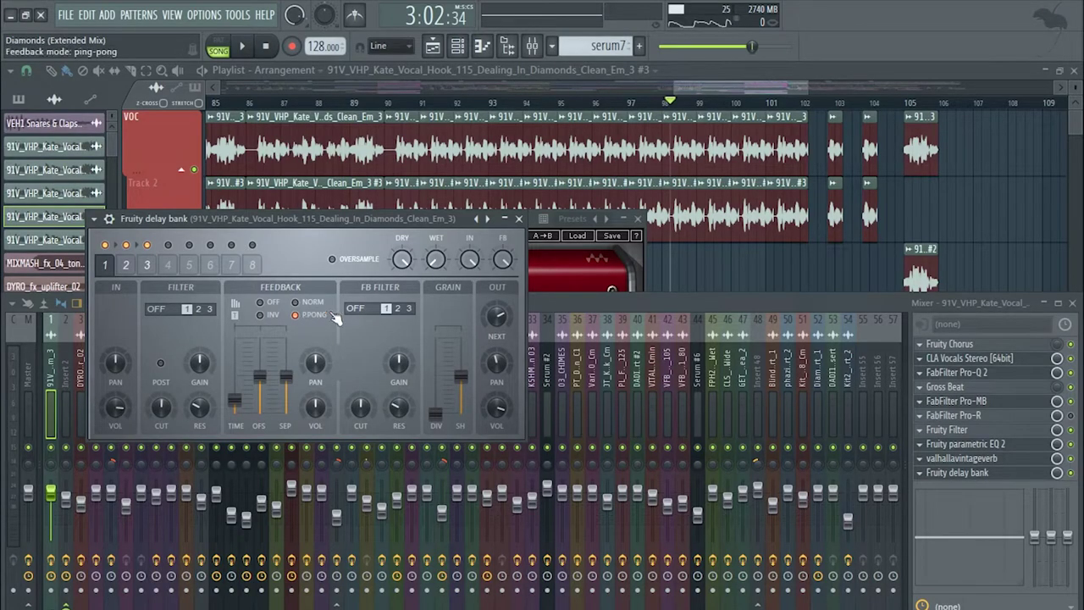
{"action": "left_click", "coordinate": [581, 303]}
{"action": "left_click", "coordinate": [59, 366]}
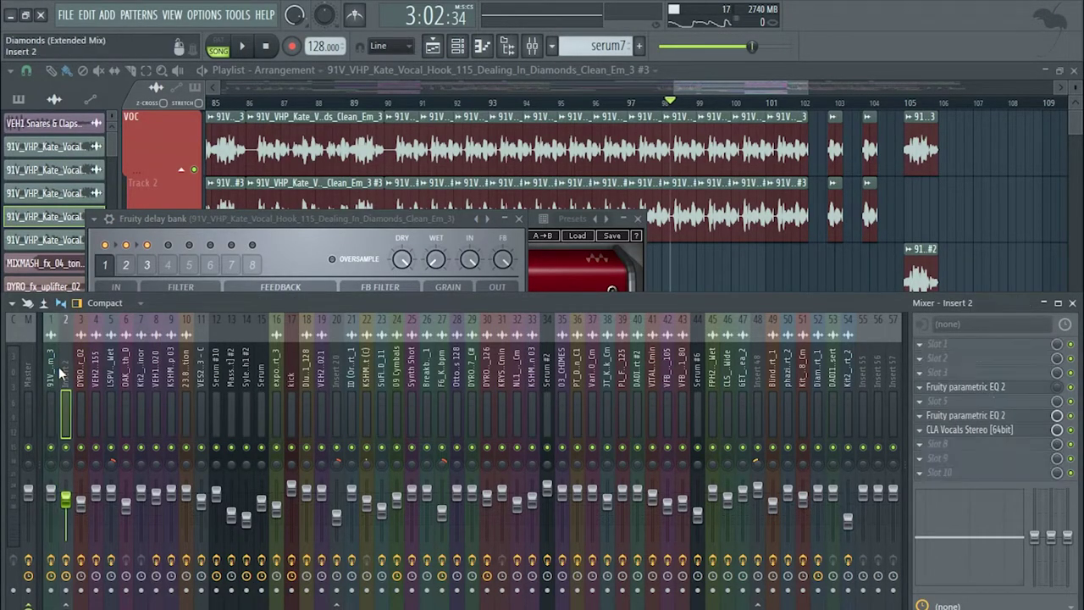
{"action": "left_click", "coordinate": [993, 419]}
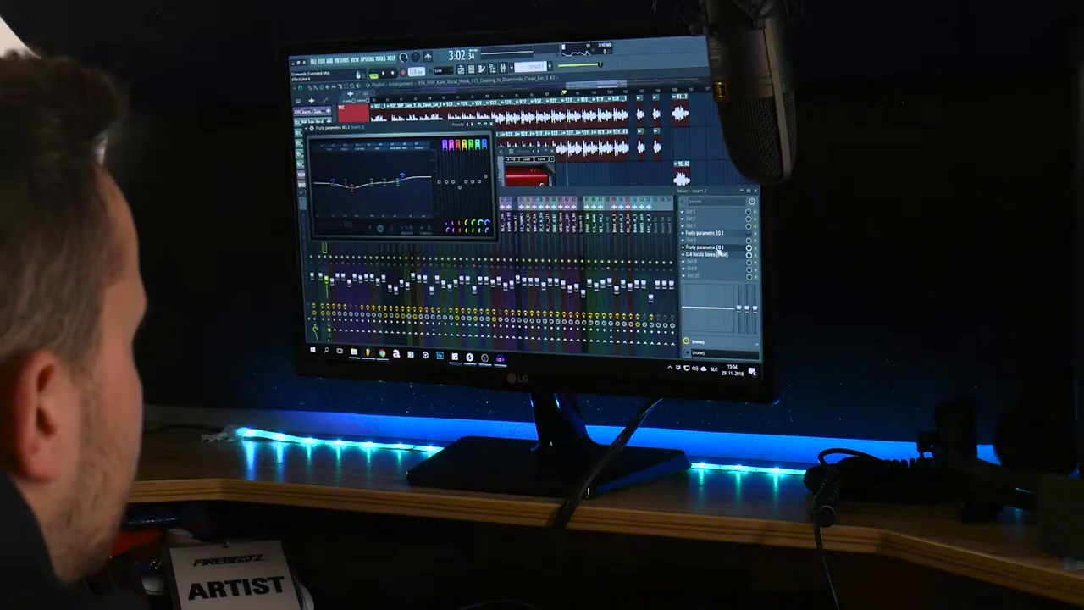
- Listen to the VOC sfx track in solo and open the settings of its LSPVC4 vocal chops clip
{"action": "scroll", "coordinate": [475, 244], "scroll_direction": "down", "scroll_amount": 5}
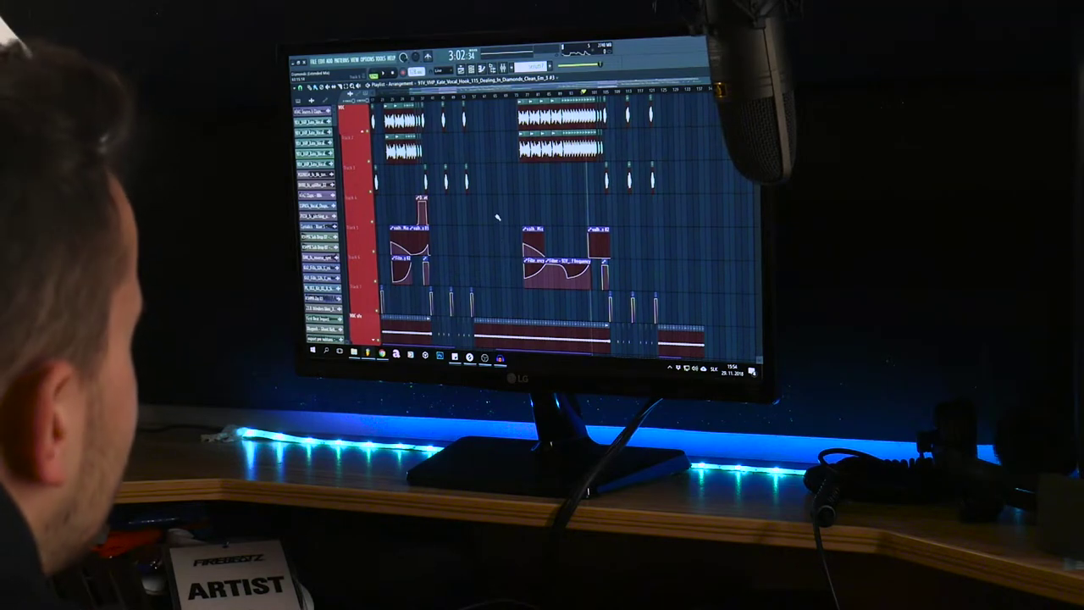
{"action": "scroll", "coordinate": [510, 194], "scroll_direction": "down", "scroll_amount": 1}
{"action": "scroll", "coordinate": [511, 194], "scroll_direction": "down", "scroll_amount": 2}
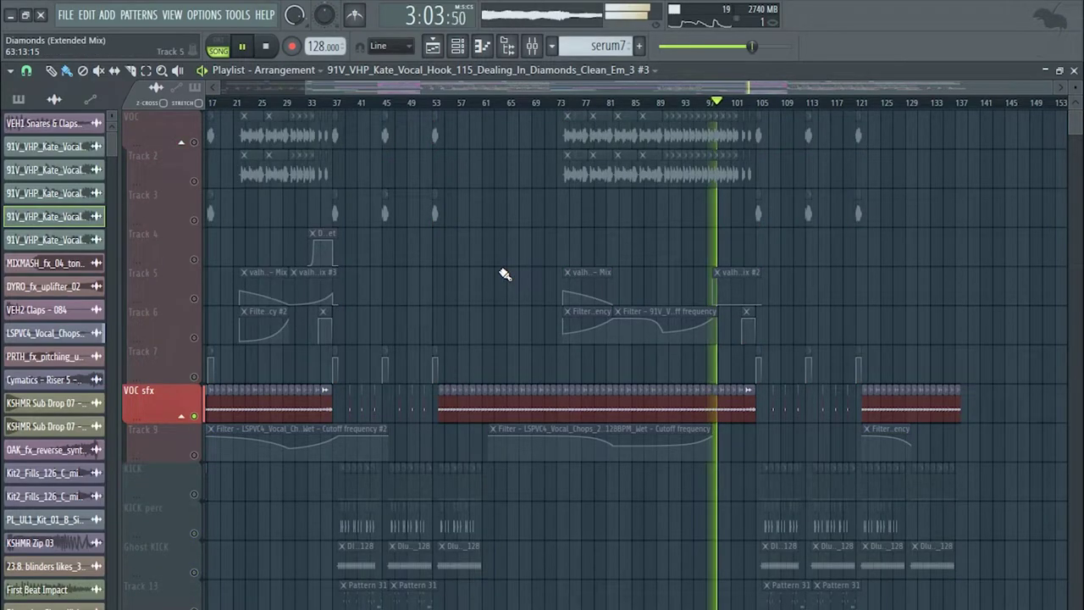
{"action": "double_click", "coordinate": [501, 401]}
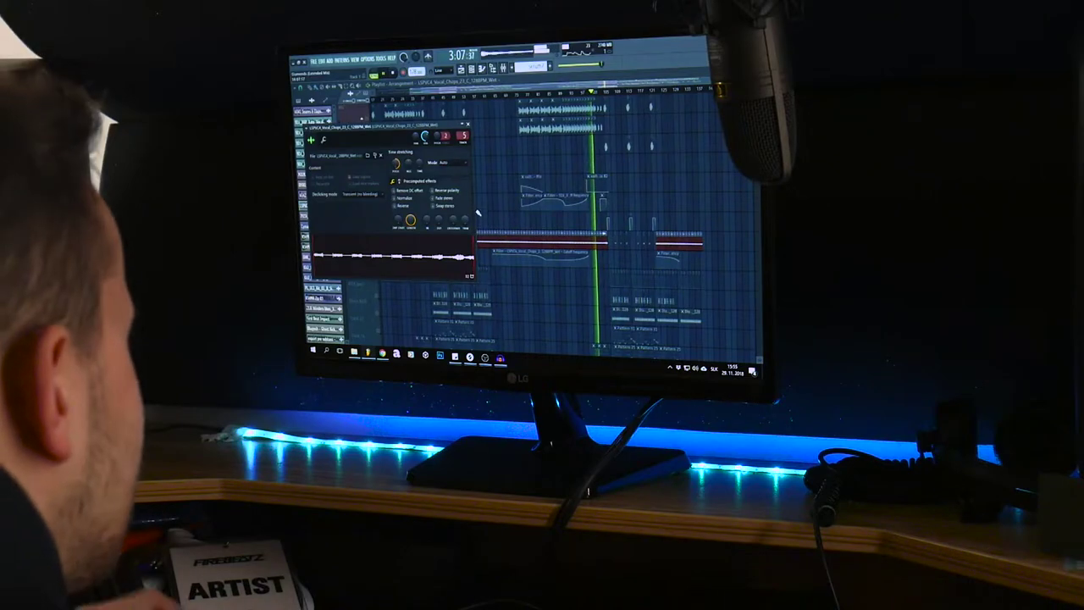
{"action": "key", "text": "space"}
- Audition the LSPVC4 vocal chops, resetting the clip's pitch shift for comparison, and view the effects on its mixer insert
{"action": "right_click", "coordinate": [260, 240]}
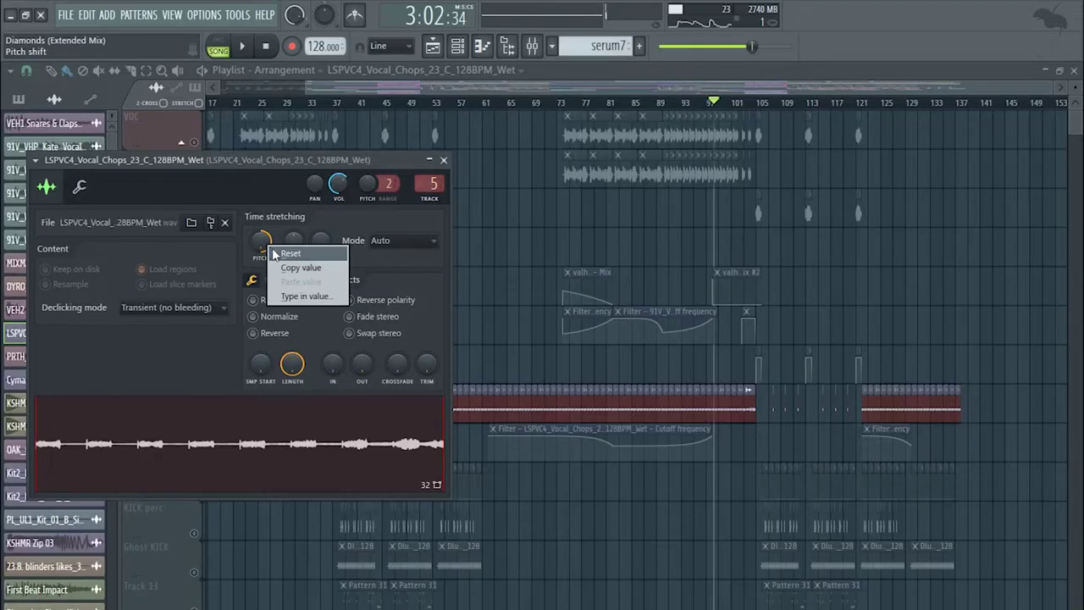
{"action": "key", "text": "Escape"}
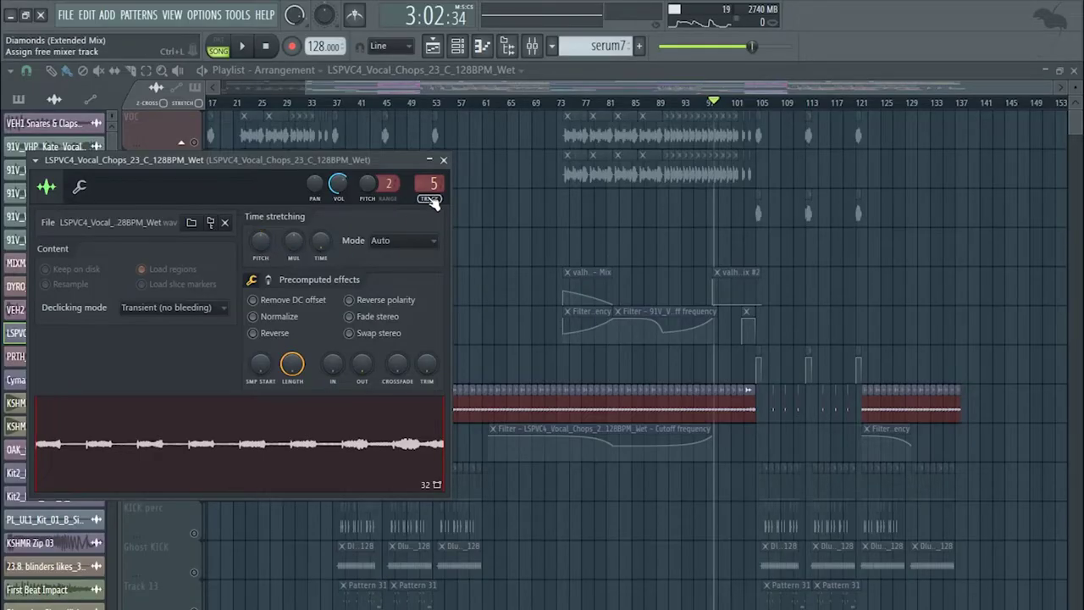
{"action": "left_click", "coordinate": [532, 46]}
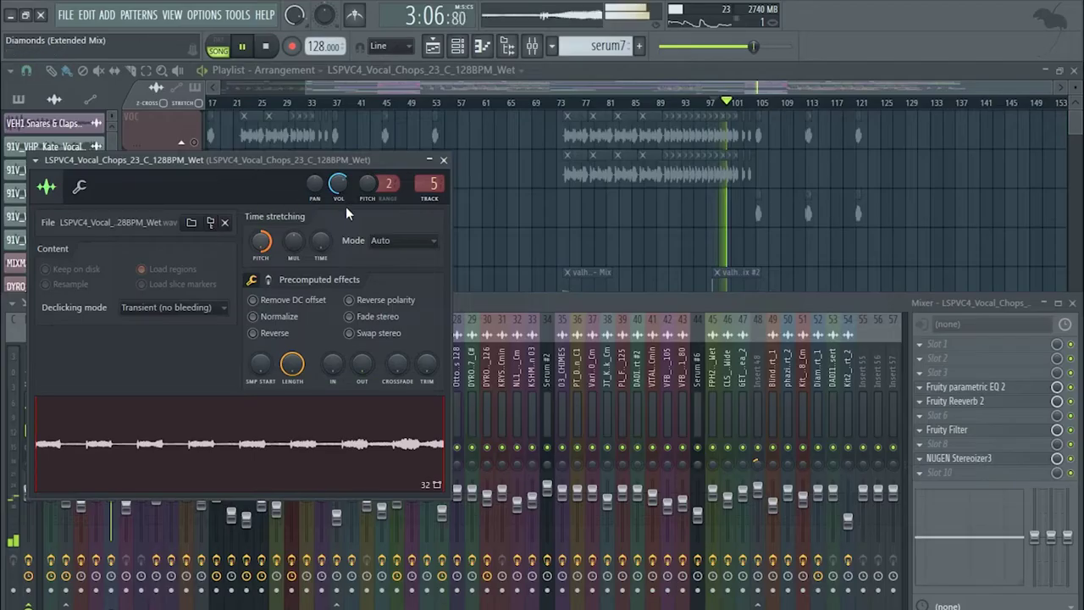
{"action": "right_click", "coordinate": [532, 232]}
{"action": "key", "text": "space"}
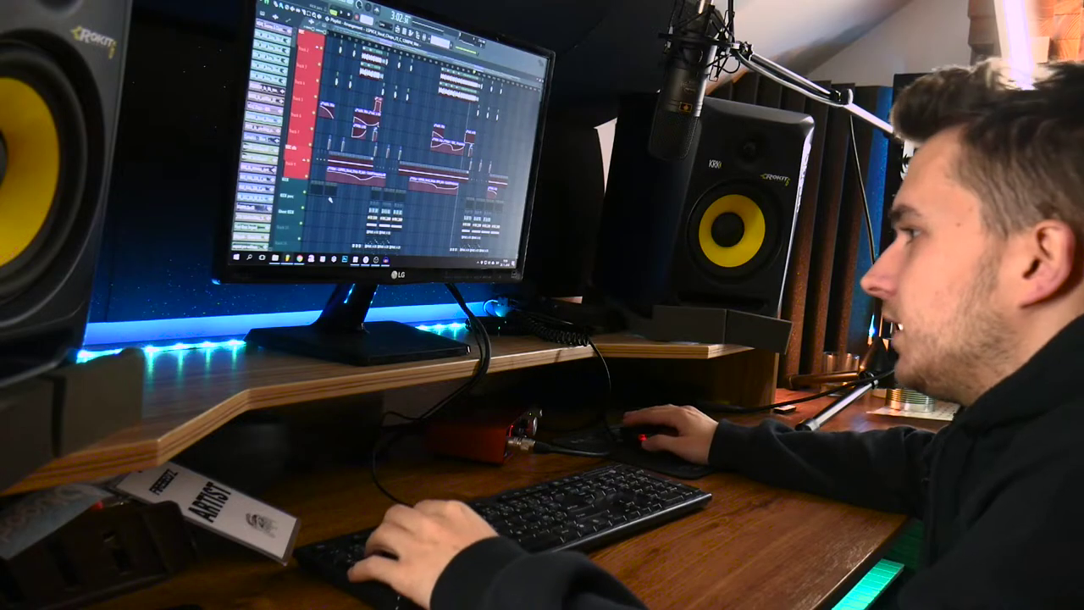
- Play the Serum #3 pattern from Track 16 on its own and show its channels in the channel rack
{"action": "scroll", "coordinate": [330, 200], "scroll_direction": "down", "scroll_amount": 9}
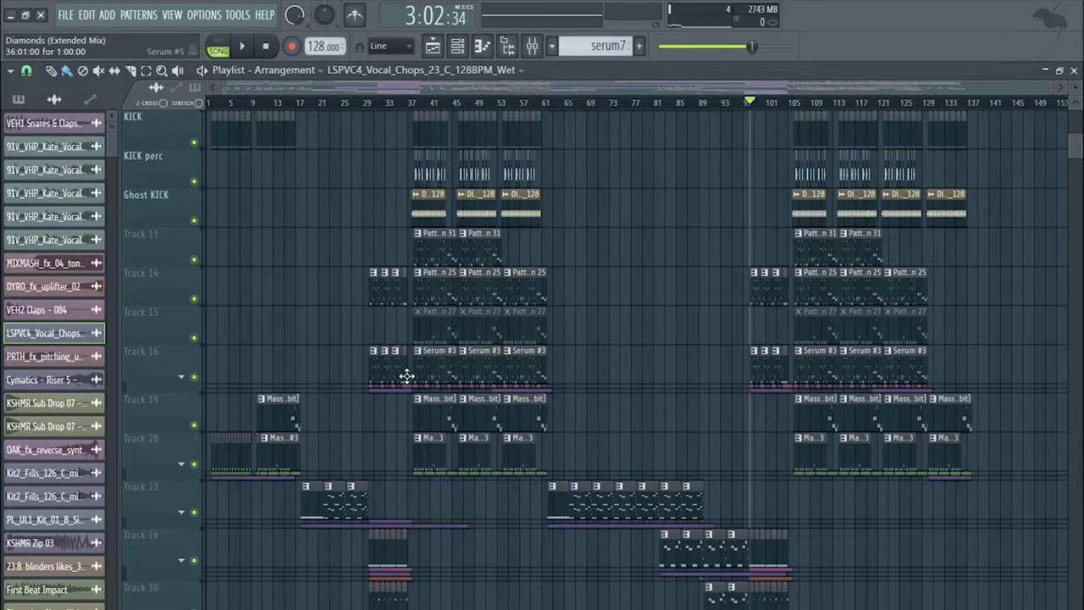
{"action": "double_click", "coordinate": [428, 367]}
{"action": "left_click", "coordinate": [273, 133]}
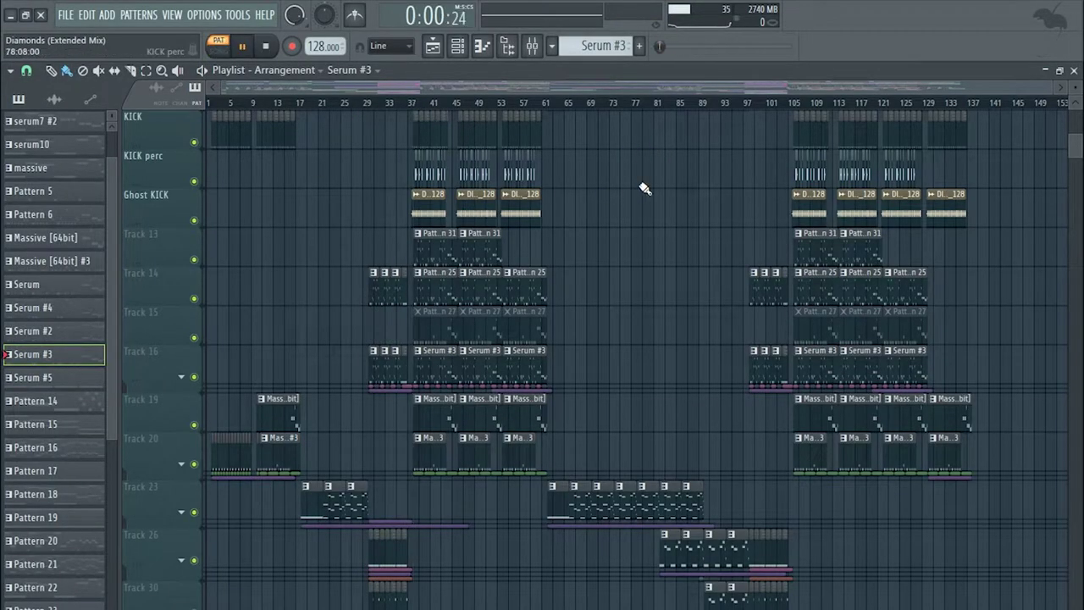
{"action": "left_click", "coordinate": [467, 56]}
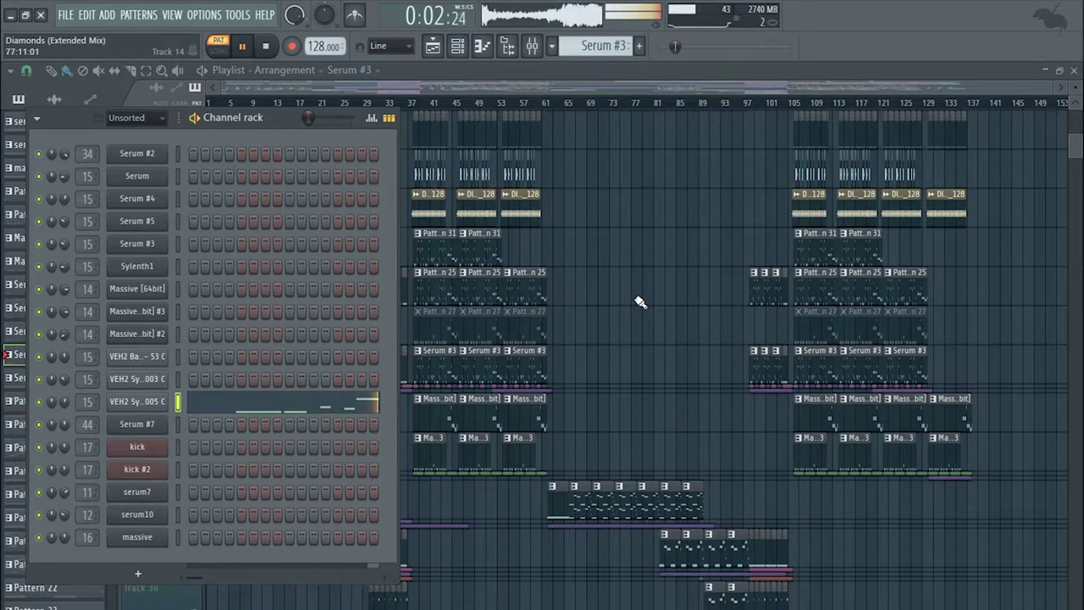
{"action": "key", "text": "F6"}
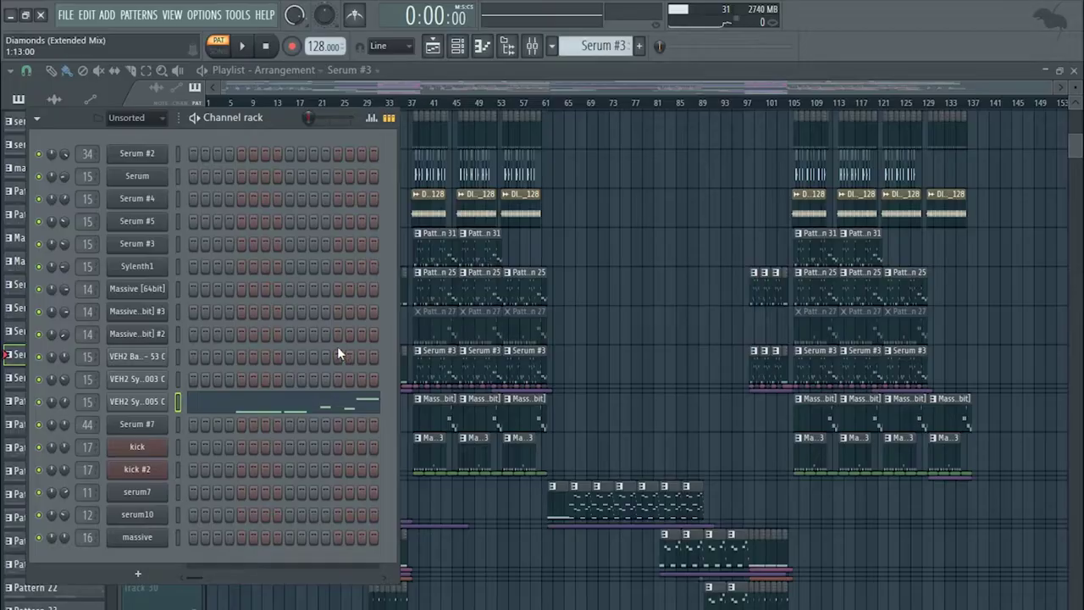
- Open the VEH2 Synths - 005 C channel and examine its volume envelope and sample settings
{"action": "left_click", "coordinate": [138, 402]}
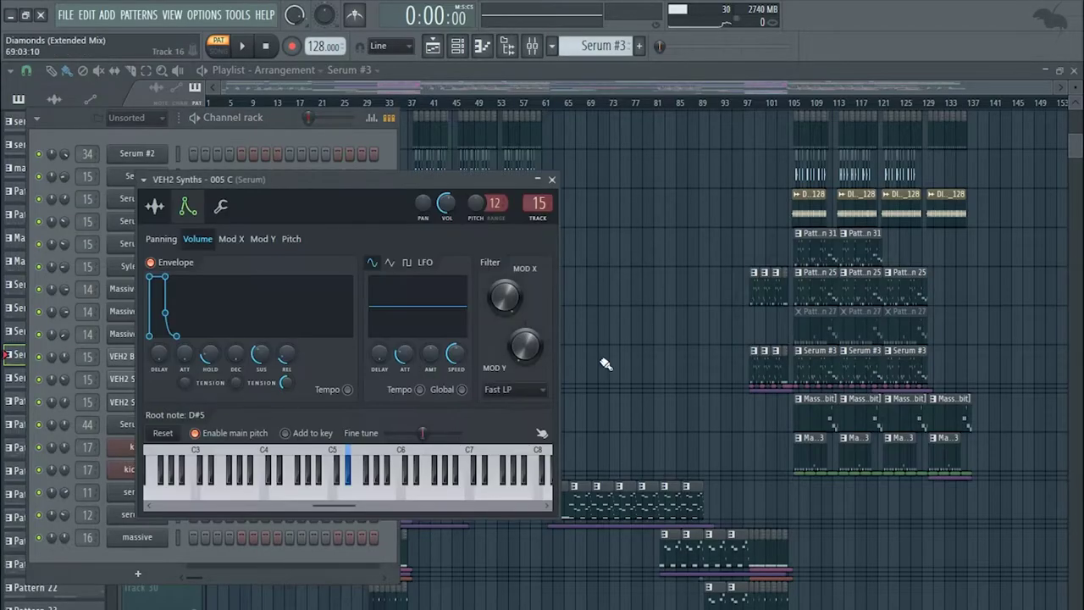
{"action": "left_click", "coordinate": [161, 240]}
{"action": "left_click", "coordinate": [200, 243]}
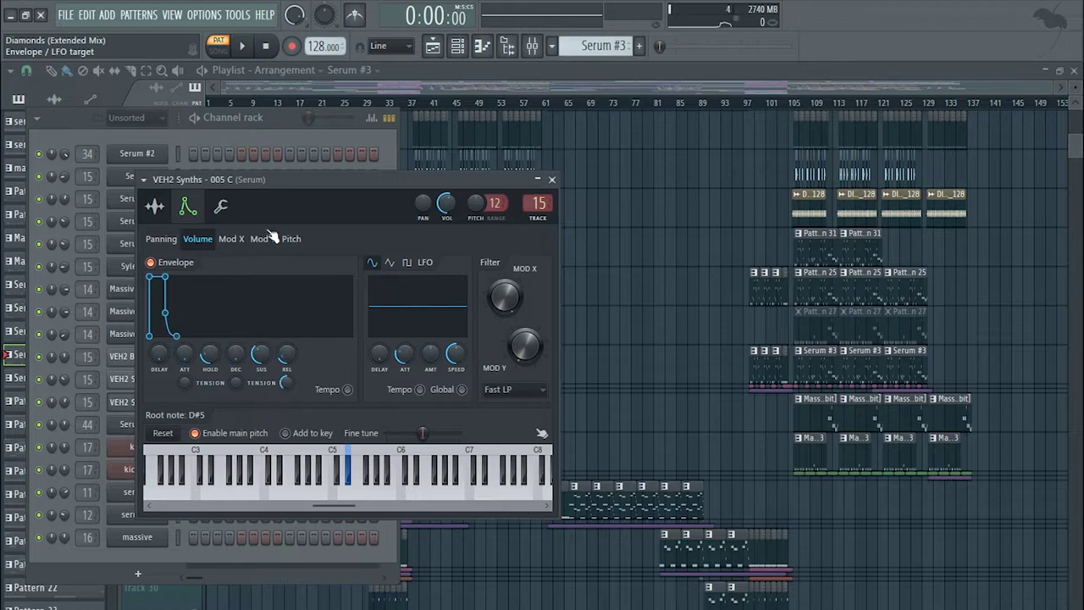
{"action": "left_click", "coordinate": [155, 206]}
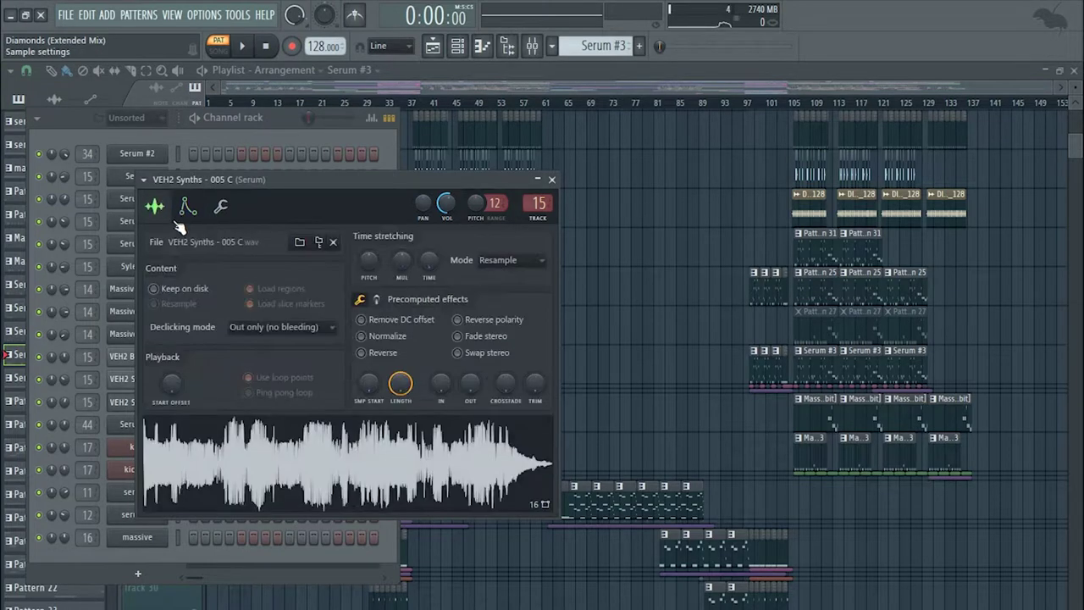
- Show the Serum insert's effect chain in the mixer and examine its FabFilter Pro-Q 2 curve
{"action": "left_click", "coordinate": [536, 50]}
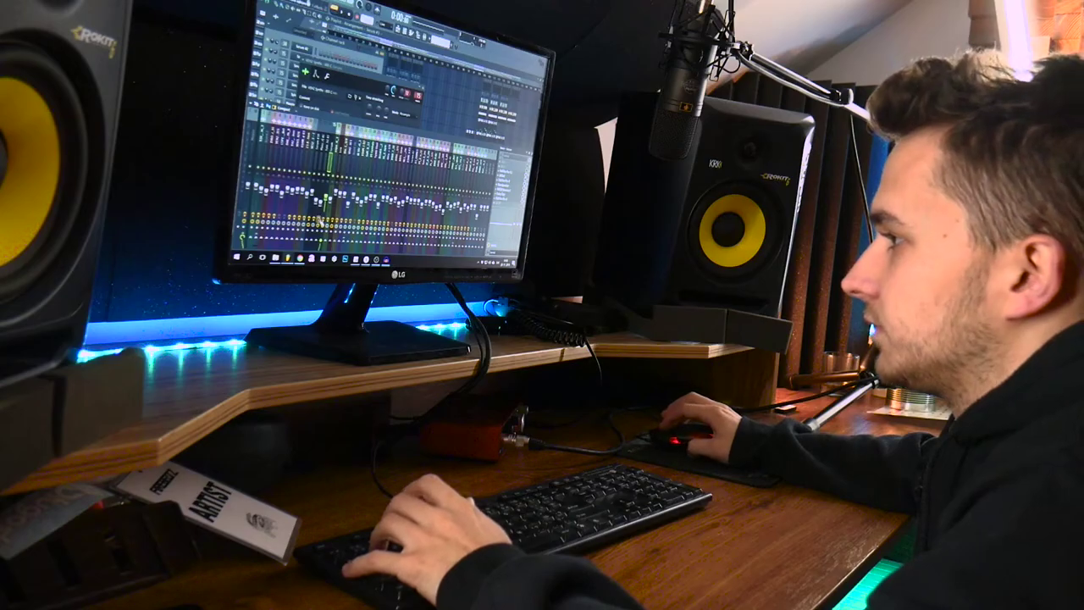
{"action": "left_click", "coordinate": [369, 84]}
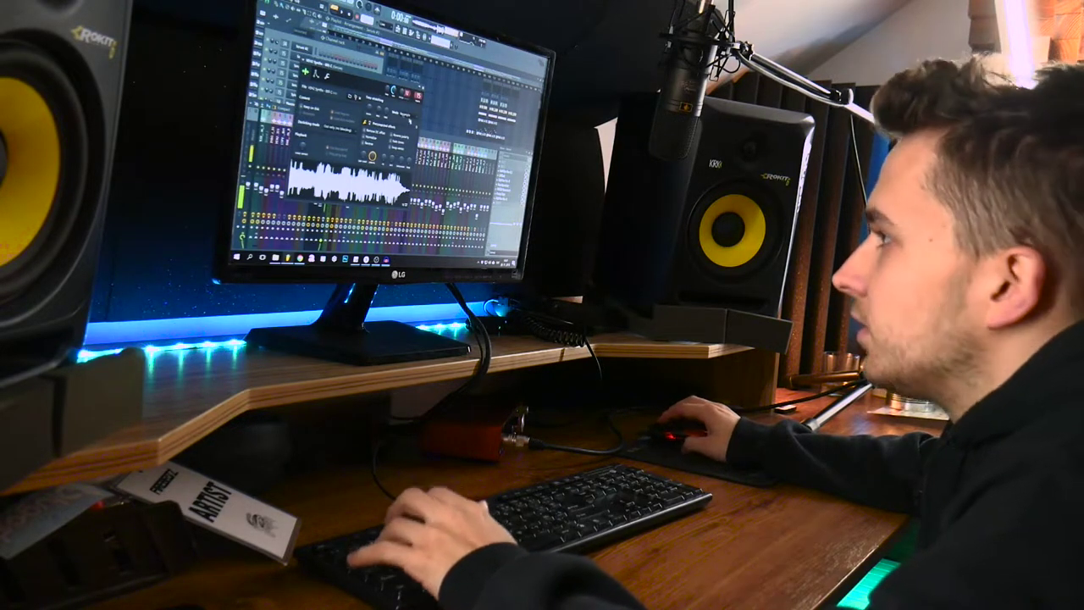
{"action": "left_click", "coordinate": [435, 135]}
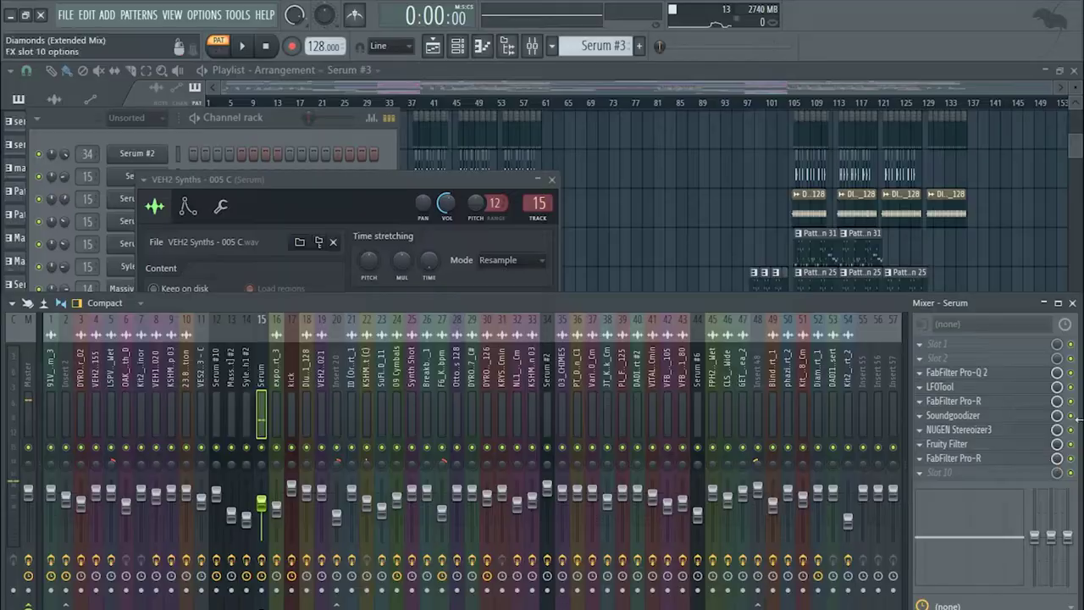
{"action": "left_click", "coordinate": [974, 377]}
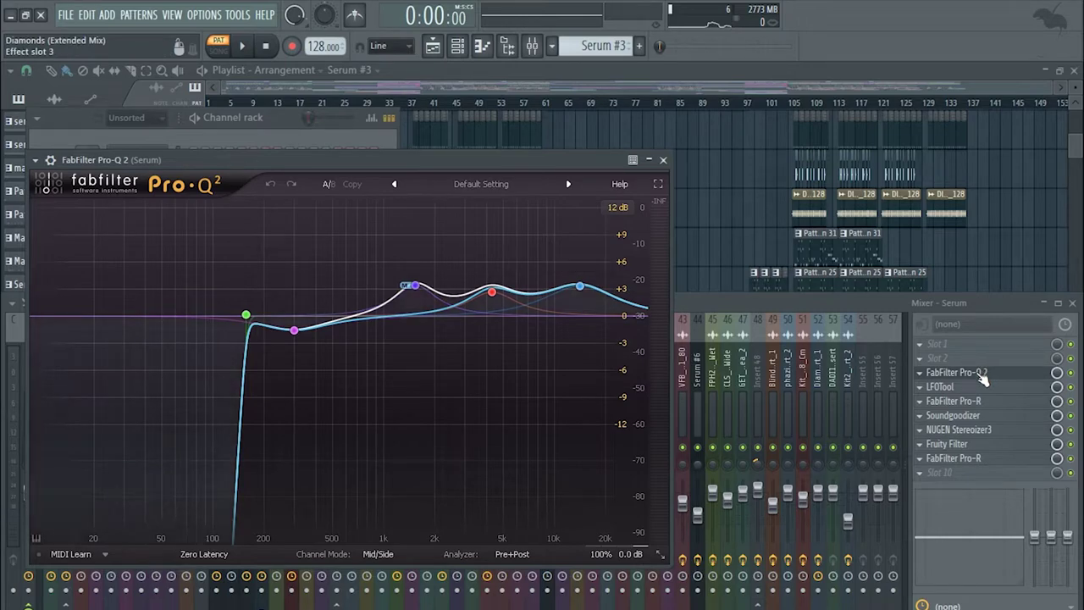
{"action": "left_click", "coordinate": [982, 377]}
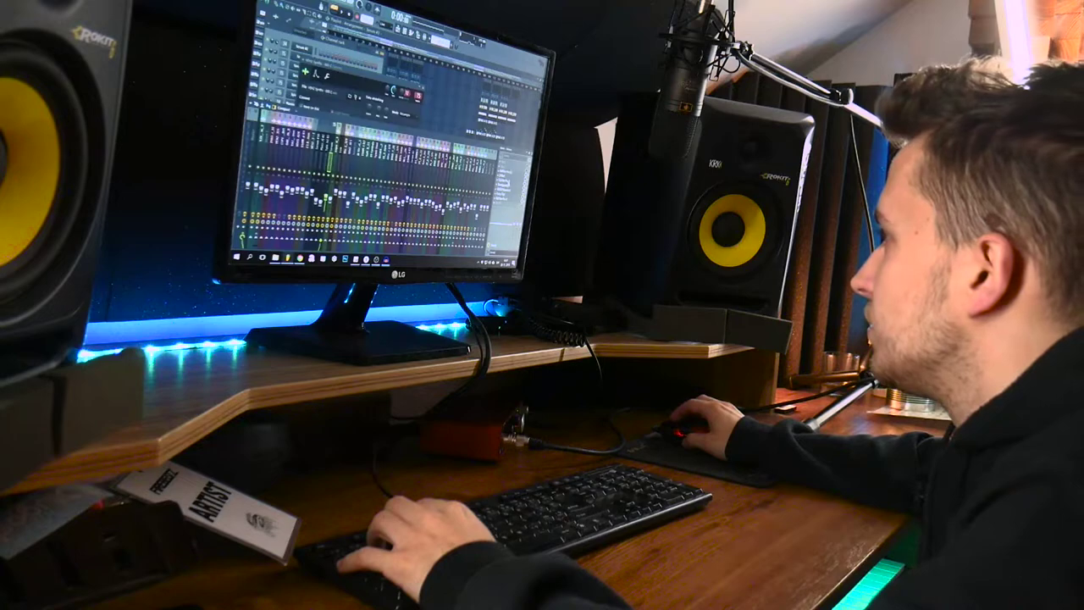
- Examine the first FabFilter Pro-R reverb, Soundgoodizer and NUGEN Stereoizer3 on the Serum insert
{"action": "left_click", "coordinate": [974, 403]}
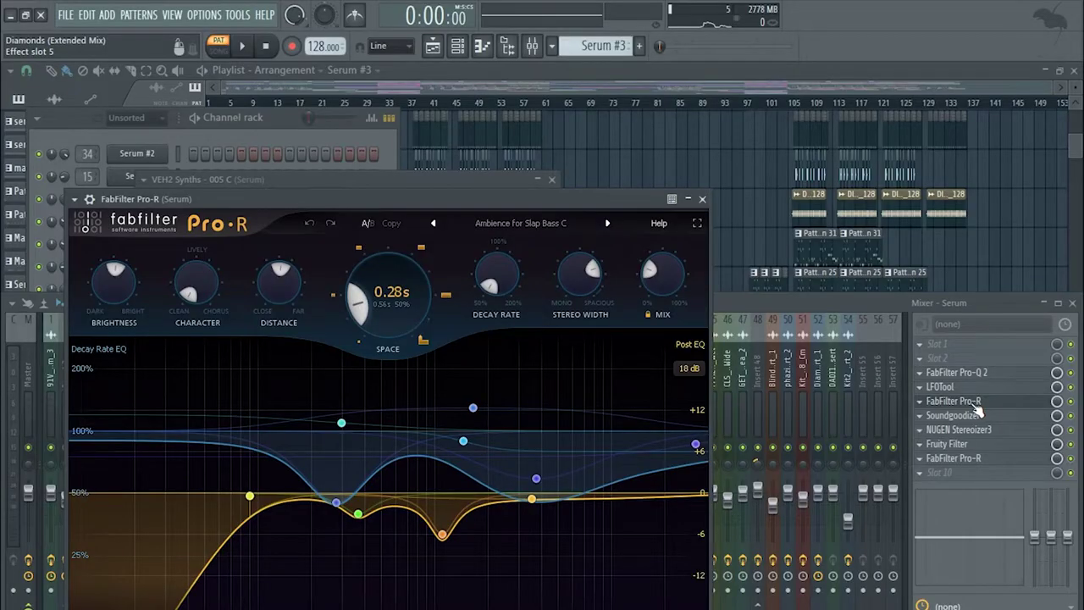
{"action": "left_click", "coordinate": [975, 405]}
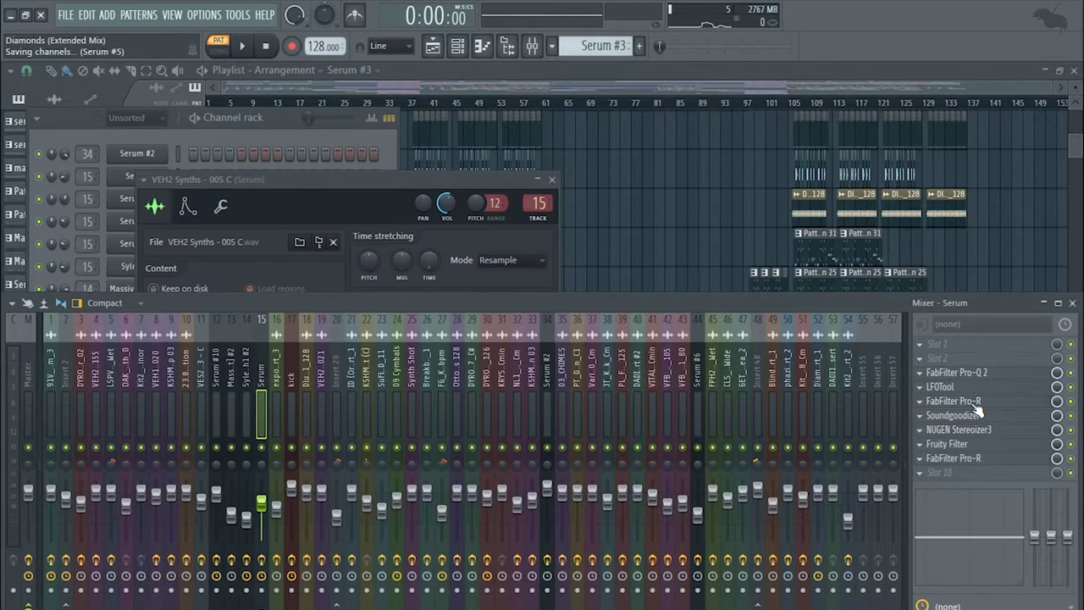
{"action": "left_click", "coordinate": [972, 418]}
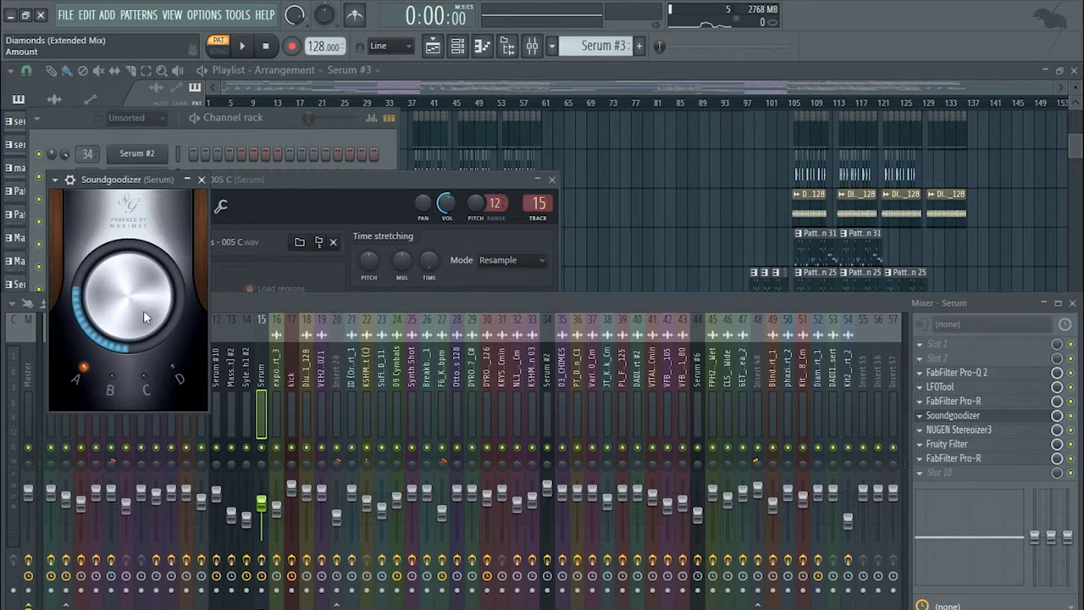
{"action": "left_click", "coordinate": [974, 429]}
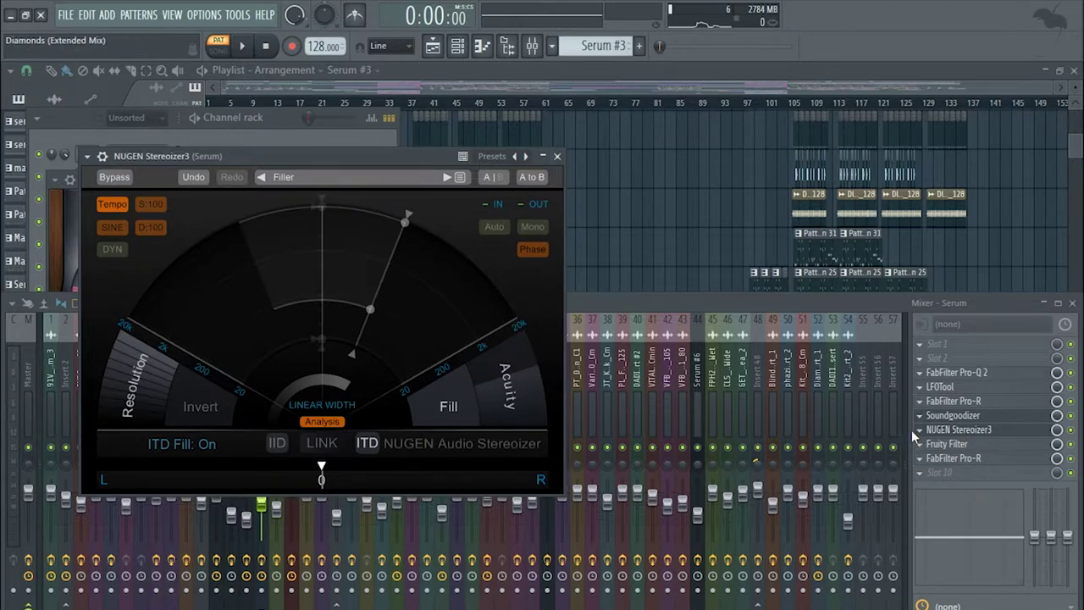
- Examine the Fruity Filter and the last FabFilter Pro-R on the Serum insert, and close the plugin and mixer windows
{"action": "key", "text": "z"}
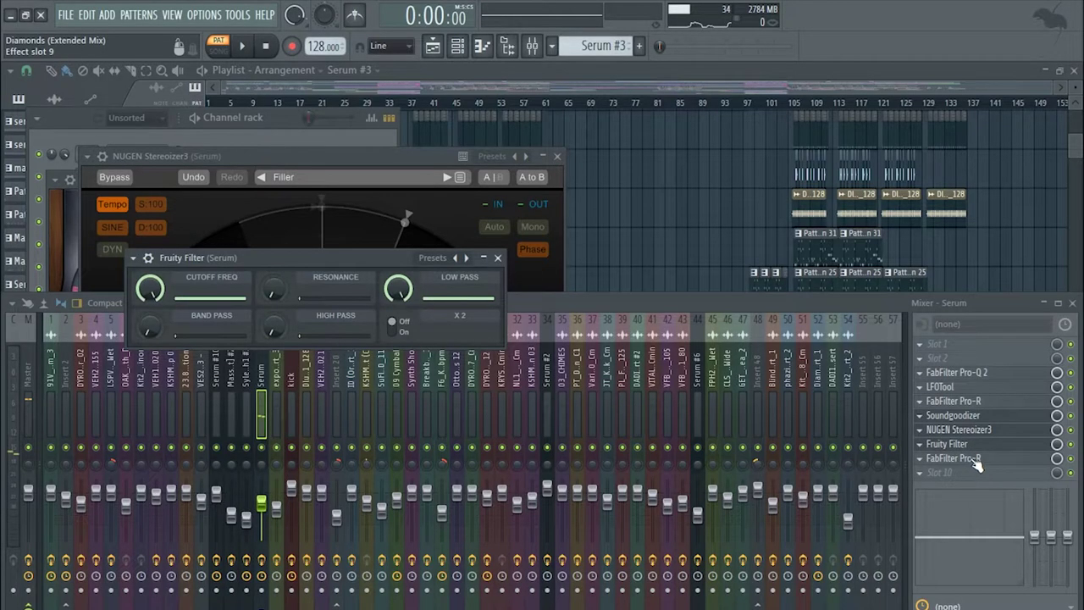
{"action": "left_click", "coordinate": [976, 458]}
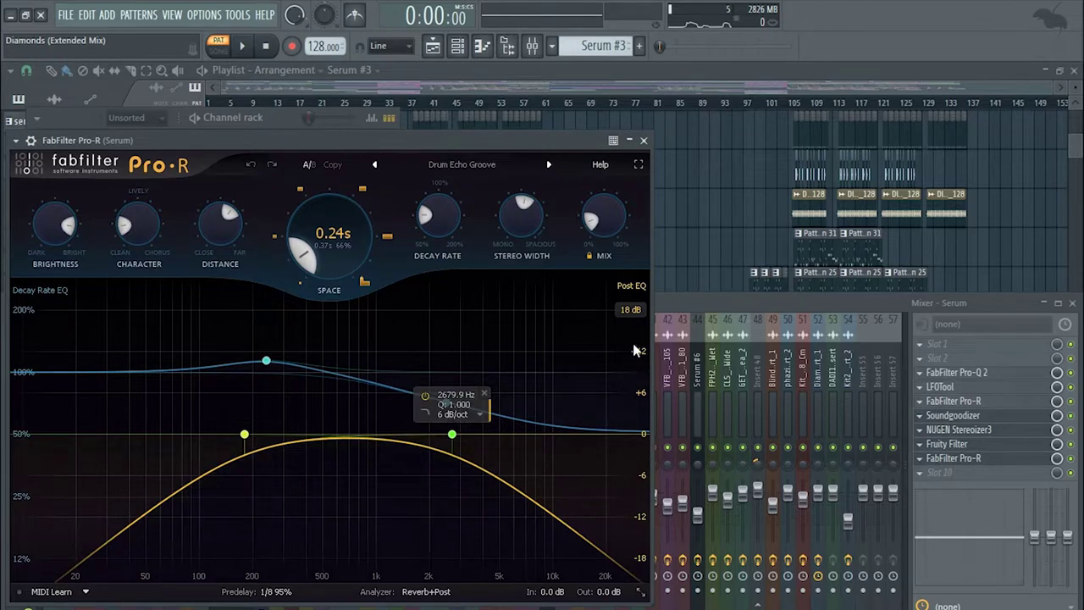
{"action": "left_click", "coordinate": [709, 220]}
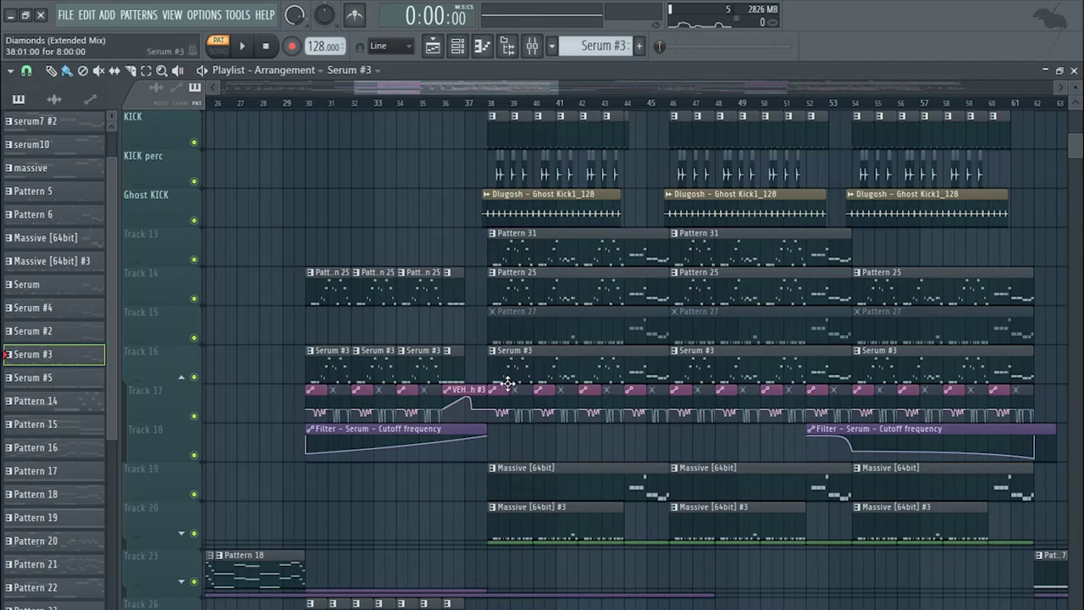
- Select bars 38 to 40 in the playlist, solo Track 16 with its channel pitch automation, and play the section
{"action": "scroll", "coordinate": [508, 384], "scroll_direction": "up", "scroll_amount": 6}
{"action": "left_click_drag", "start_coordinate": [373, 106], "coordinate": [803, 166]}
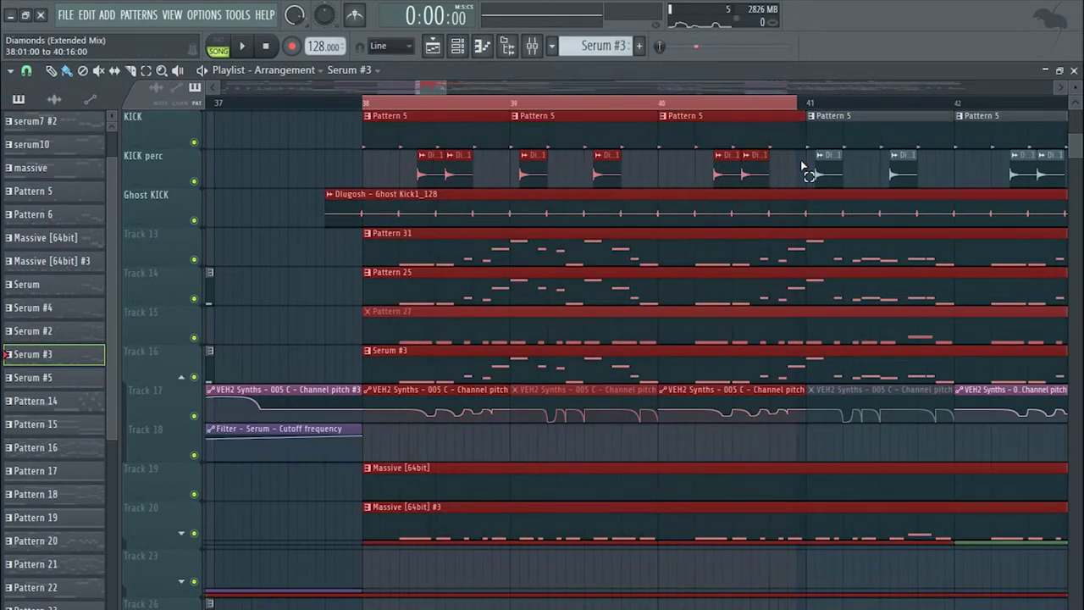
{"action": "left_click", "coordinate": [484, 443], "text": "ctrl"}
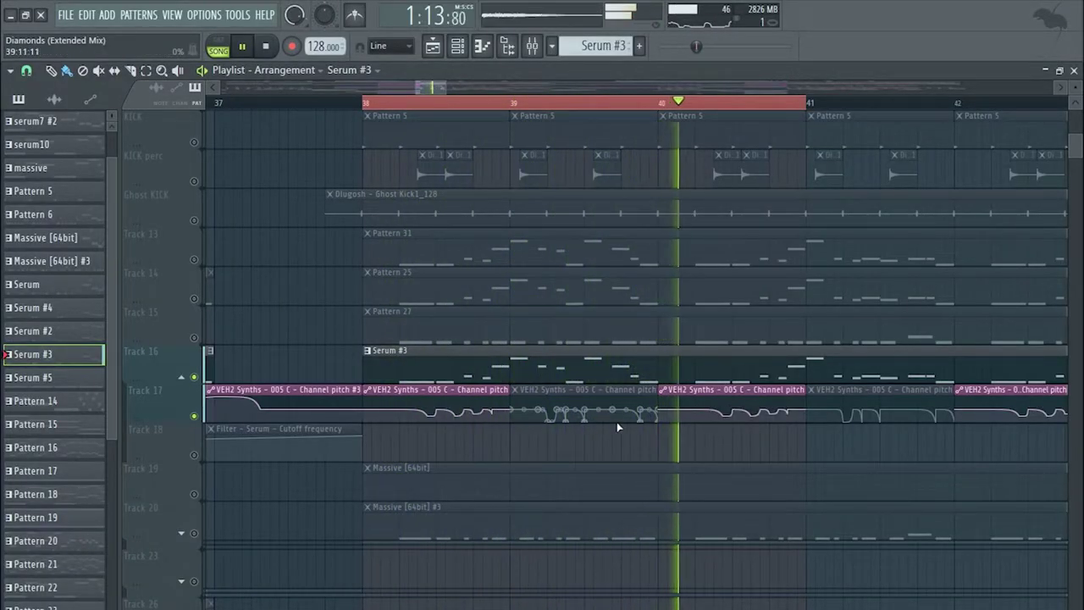
{"action": "key", "text": "space"}
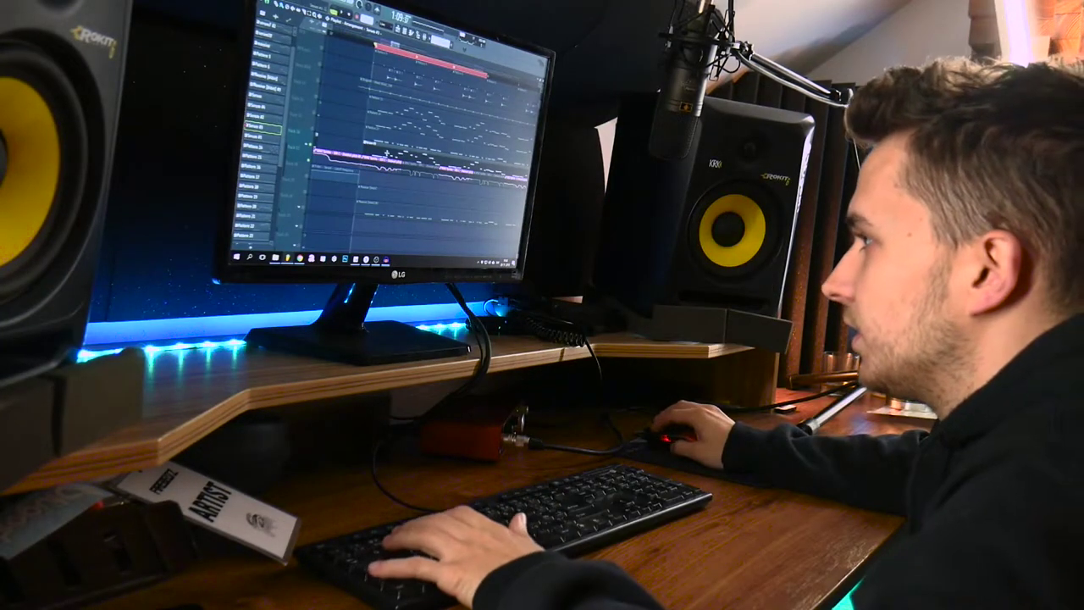
- Show the VEH2 Synths lead notes in the piano roll, open the properties of an F#5 note, and close them
{"action": "key", "text": "F7"}
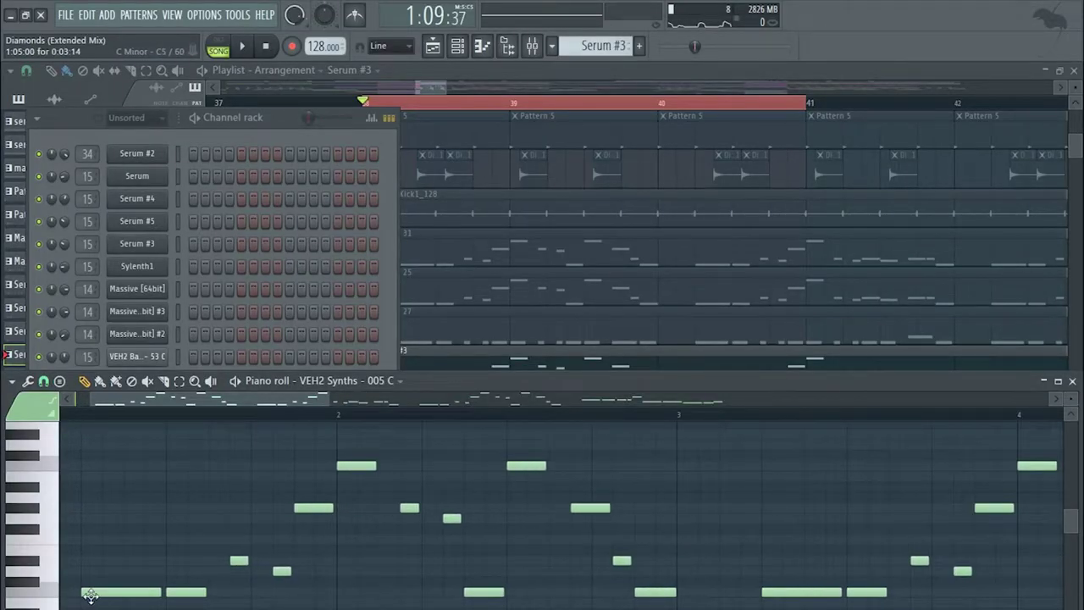
{"action": "double_click", "coordinate": [141, 532]}
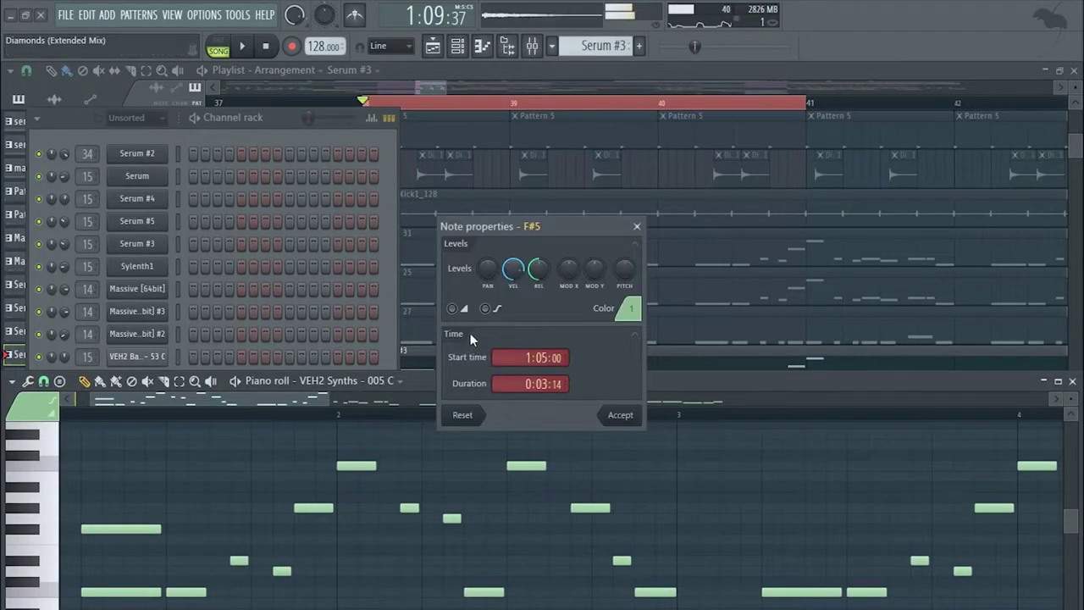
{"action": "left_click", "coordinate": [637, 226]}
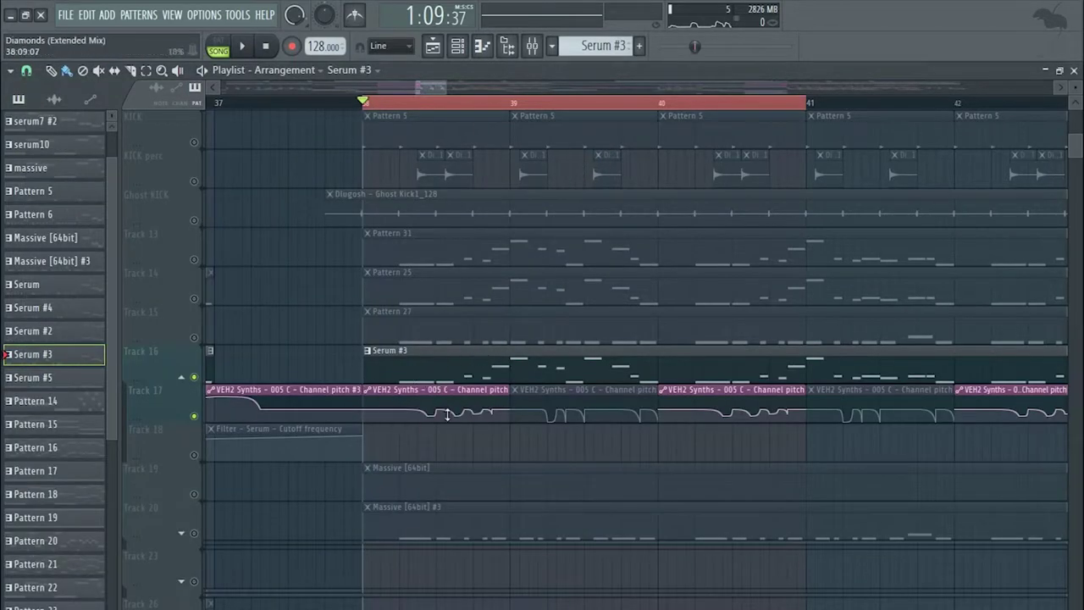
- Play the Serum #3 section from bar 38 with the Track 17 pitch automation muted, and unmute that track
{"action": "scroll", "coordinate": [415, 413], "scroll_direction": "up", "scroll_amount": 3}
{"action": "scroll", "coordinate": [358, 411], "scroll_direction": "down", "scroll_amount": 2}
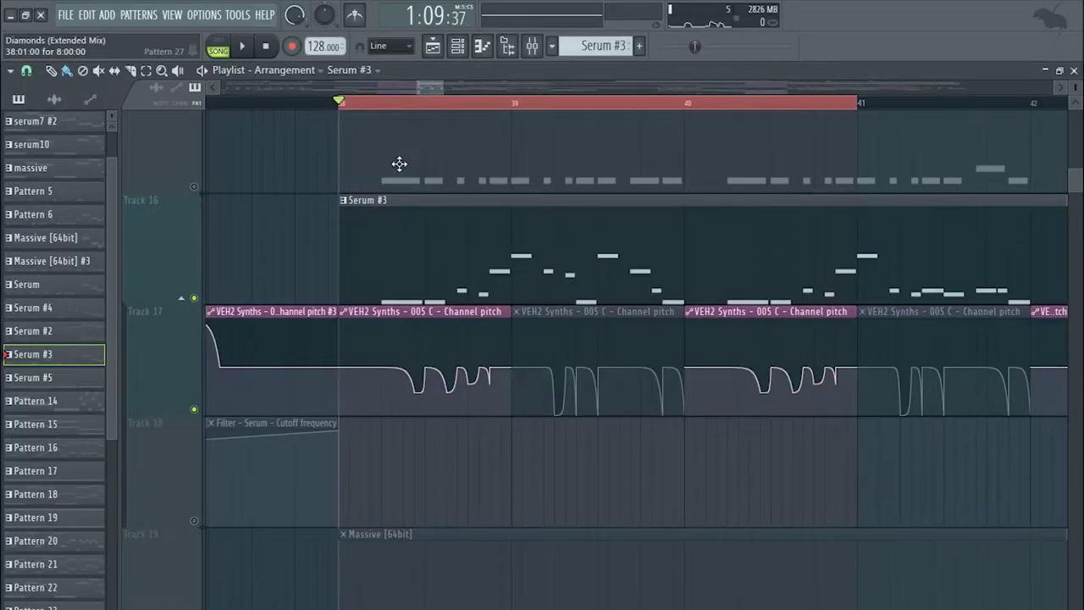
{"action": "key", "text": "space"}
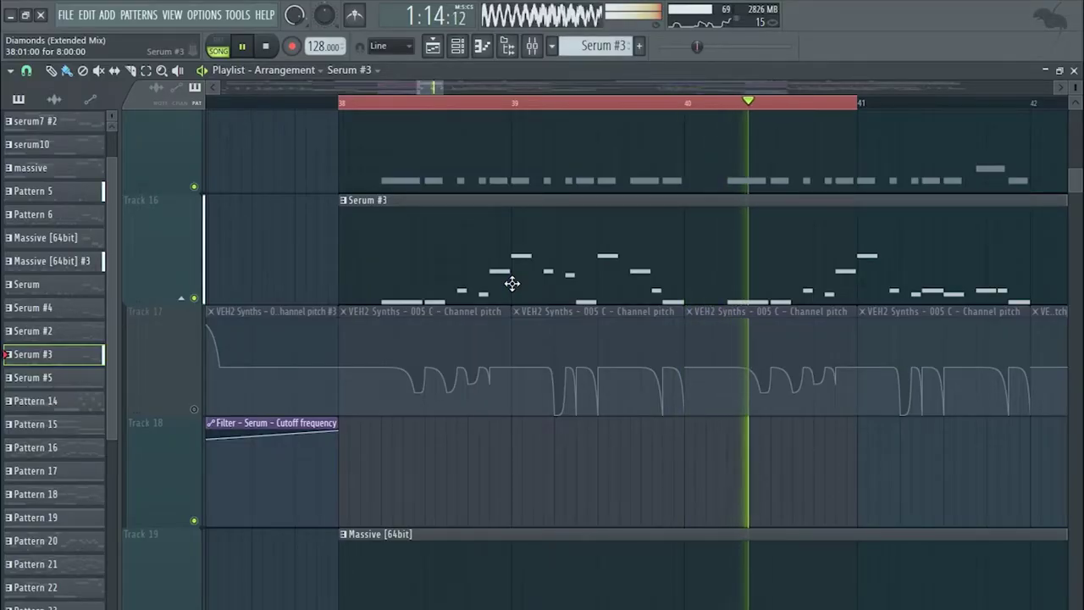
{"action": "left_click", "coordinate": [196, 410]}
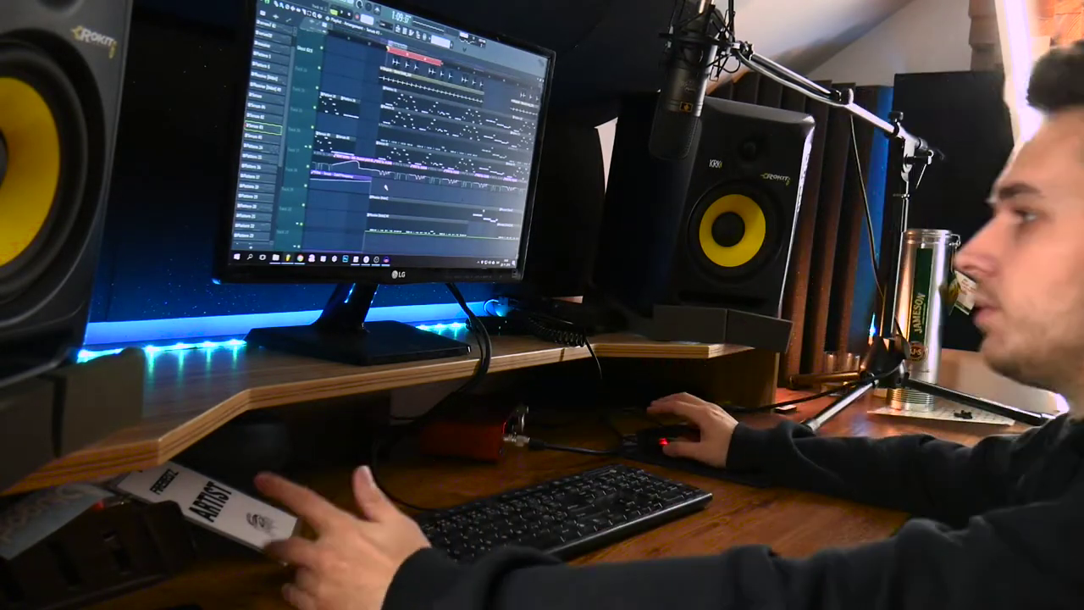
- Show the Massive [64bit] #3 notes in the piano roll and its FALLEN SINE2 patch, and return to the playlist
{"action": "double_click", "coordinate": [378, 227]}
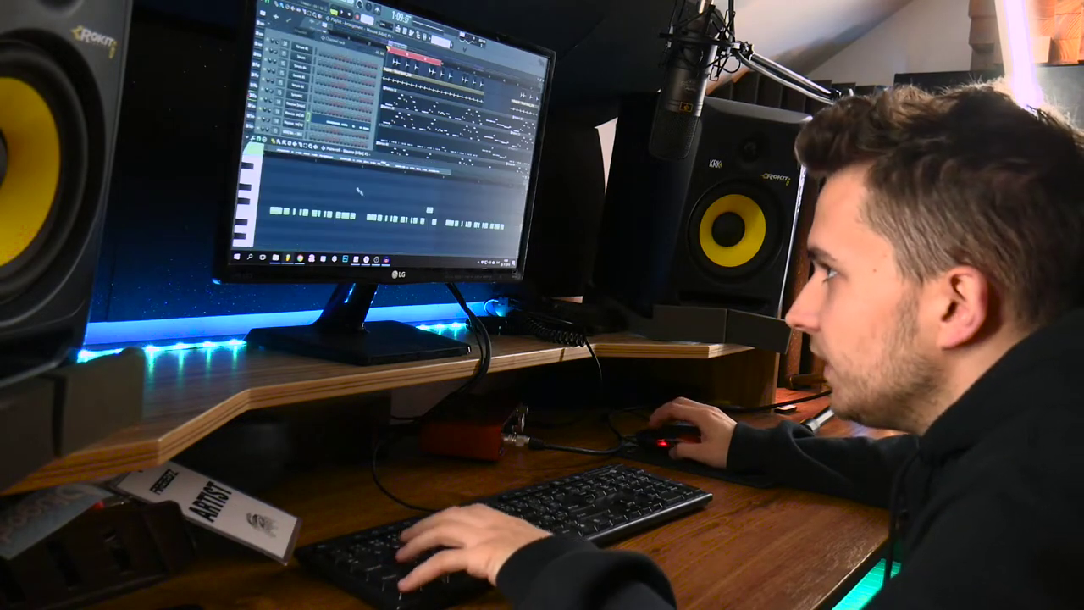
{"action": "left_click", "coordinate": [295, 115]}
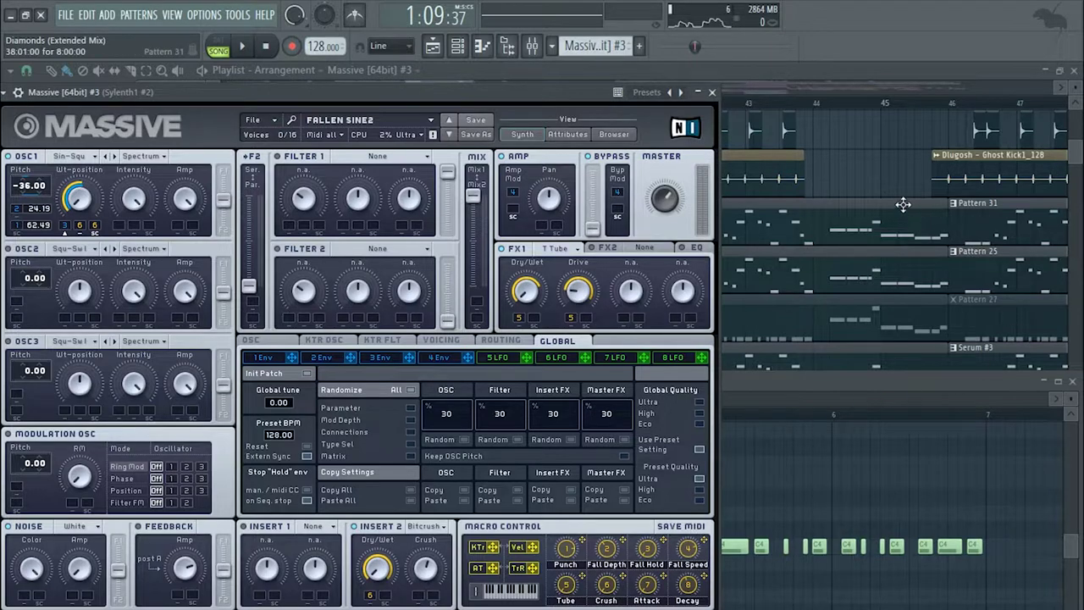
{"action": "left_click", "coordinate": [879, 188]}
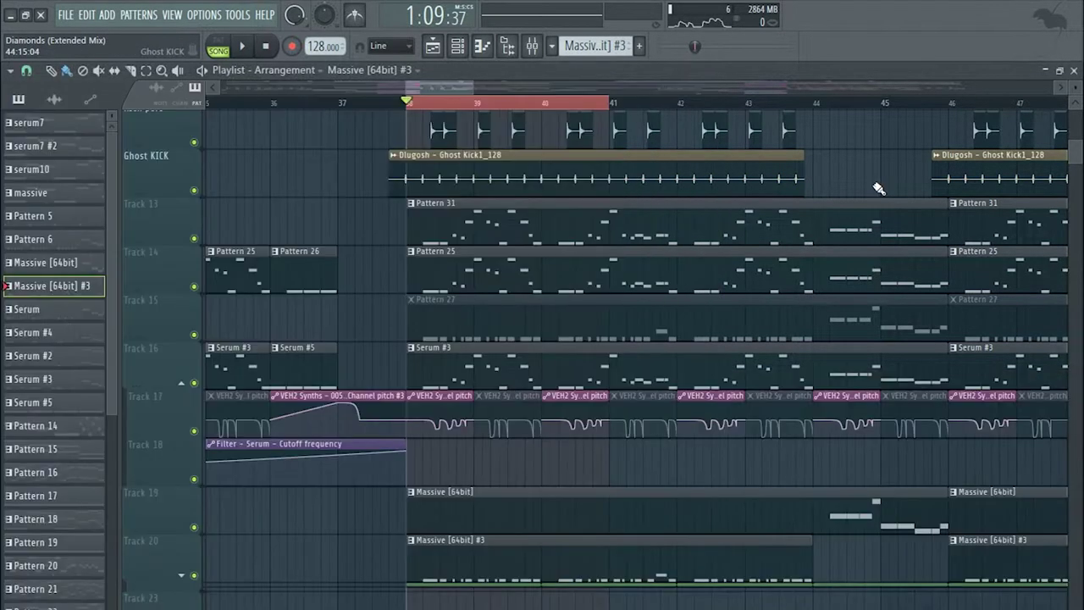
- Expand the track group under Track 20 and examine its Fall Speed automation clips in the playlist
{"action": "left_click", "coordinate": [183, 578]}
{"action": "scroll", "coordinate": [390, 542], "scroll_direction": "down", "scroll_amount": 5}
{"action": "scroll", "coordinate": [301, 582], "scroll_direction": "up", "scroll_amount": 4}
{"action": "scroll", "coordinate": [373, 578], "scroll_direction": "down", "scroll_amount": 5}
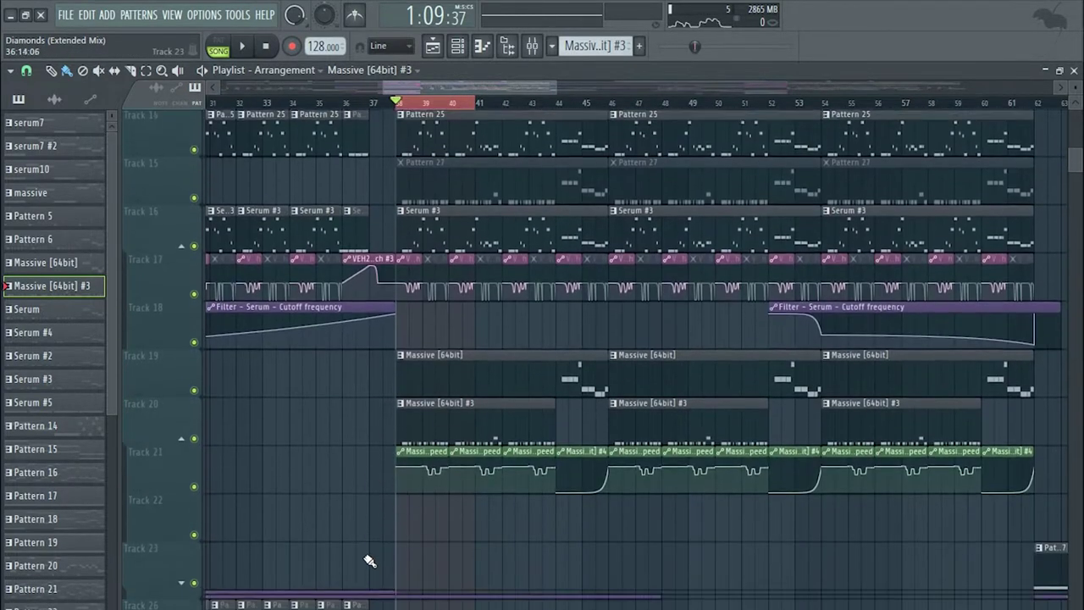
{"action": "scroll", "coordinate": [369, 560], "scroll_direction": "up", "scroll_amount": 4}
- Solo Track 20 together with Tracks 21 and 22, and play bars 38 to 40 with the Fall Speed automation
{"action": "right_click", "coordinate": [192, 432]}
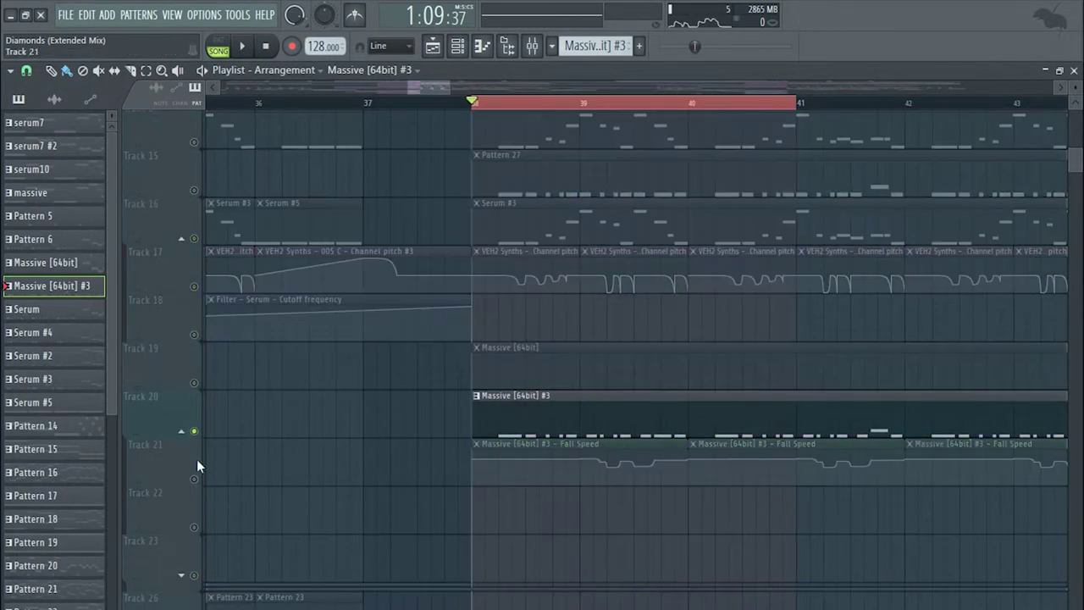
{"action": "left_click", "coordinate": [195, 529]}
{"action": "key", "text": "space"}
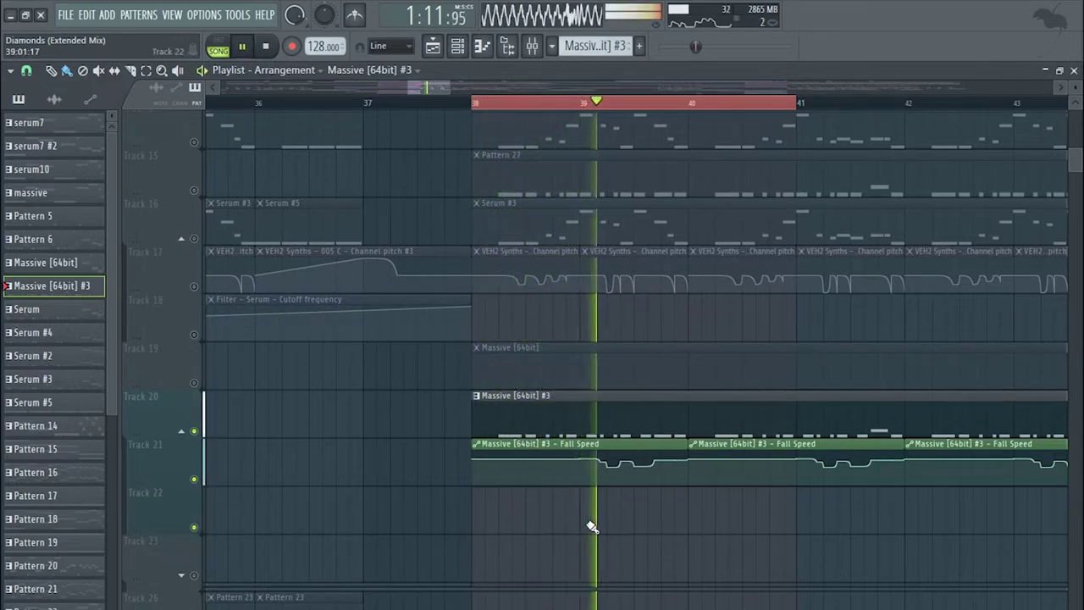
{"action": "scroll", "coordinate": [629, 471], "scroll_direction": "up", "scroll_amount": 4}
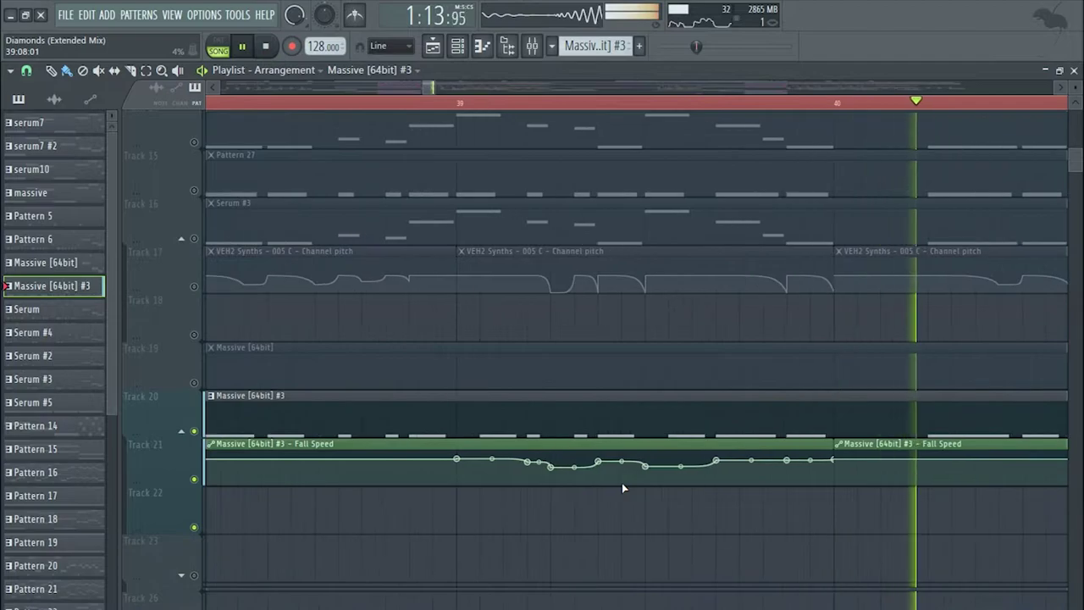
{"action": "key", "text": "space"}
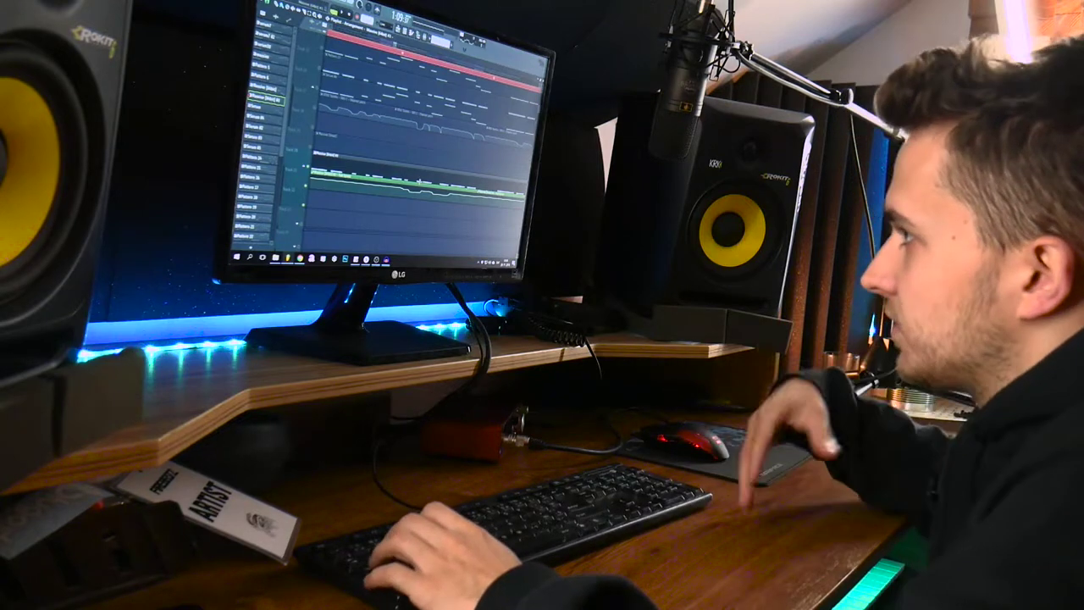
- Open the Massive [64bit] #3 synth again from its clip, and show its insert's effect chain in the mixer
{"action": "scroll", "coordinate": [398, 164], "scroll_direction": "down", "scroll_amount": 2}
{"action": "scroll", "coordinate": [398, 165], "scroll_direction": "down", "scroll_amount": 3}
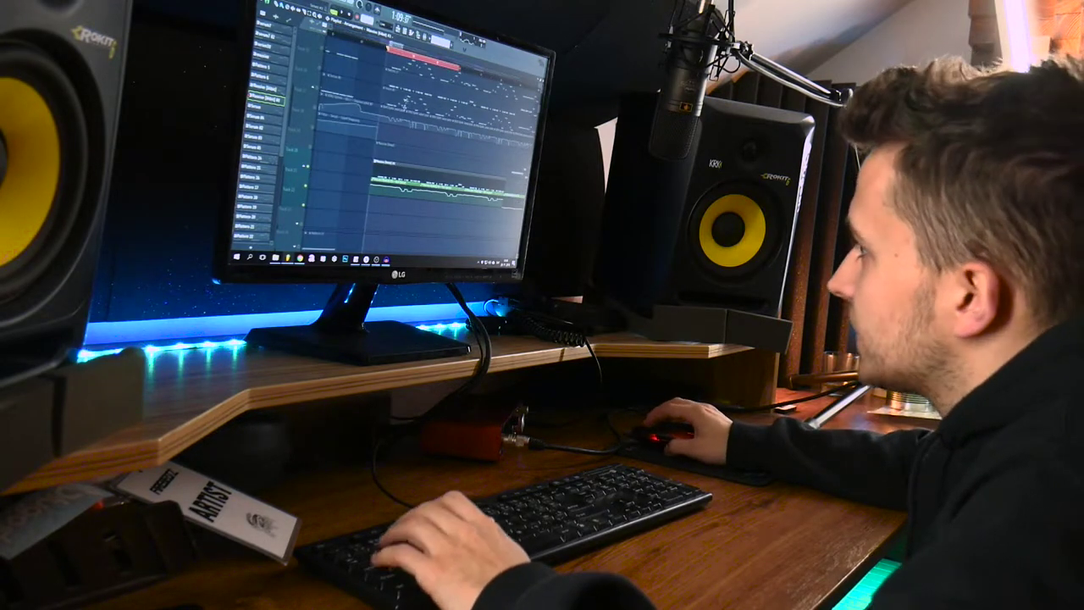
{"action": "double_click", "coordinate": [400, 164]}
{"action": "left_click", "coordinate": [296, 115]}
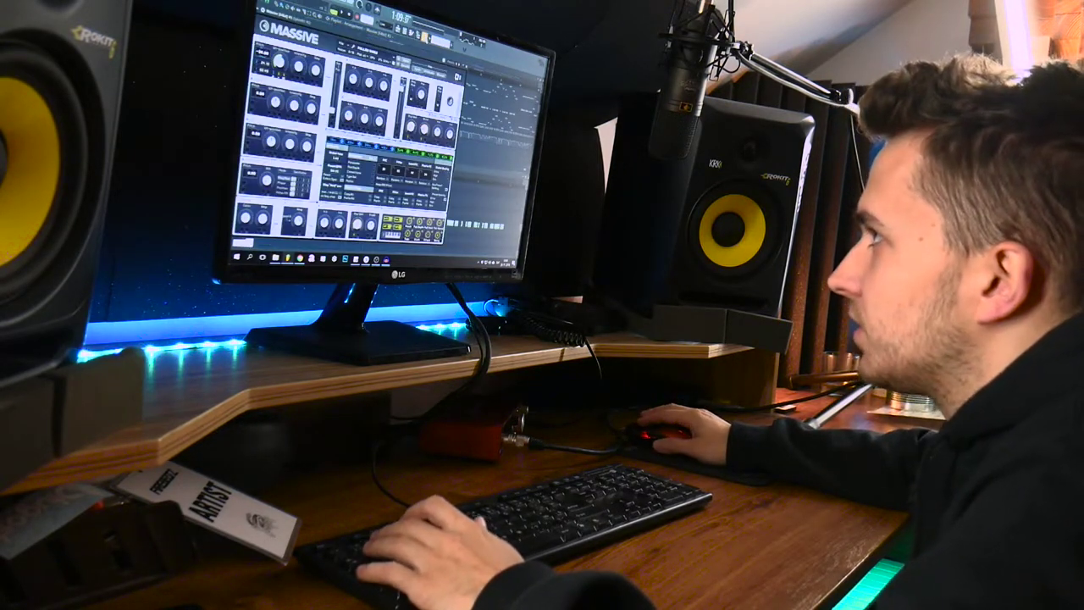
{"action": "key", "text": "F9"}
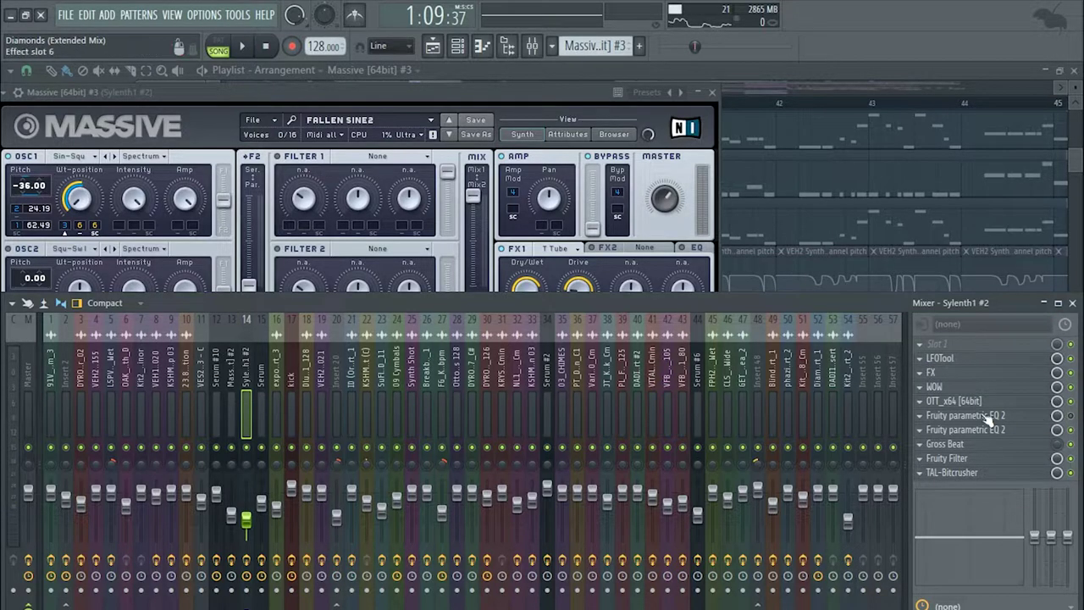
- Delete the Fruity parametric EQ 2 from slot 6 of the Sylenth1 #2 insert
{"action": "left_click", "coordinate": [922, 415]}
{"action": "mouse_move", "coordinate": [937, 304]}
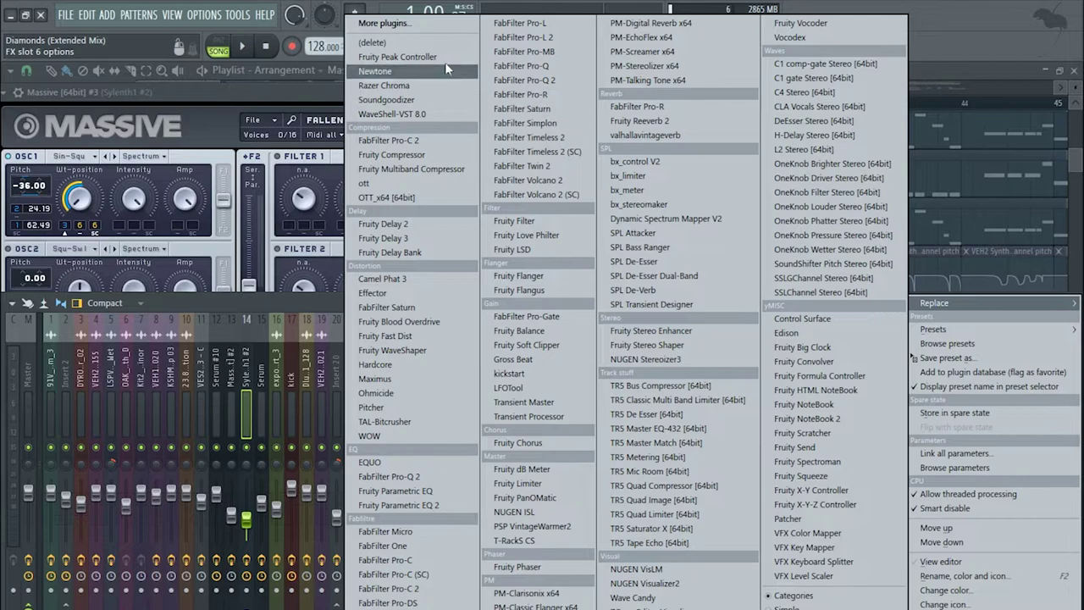
{"action": "left_click", "coordinate": [405, 45]}
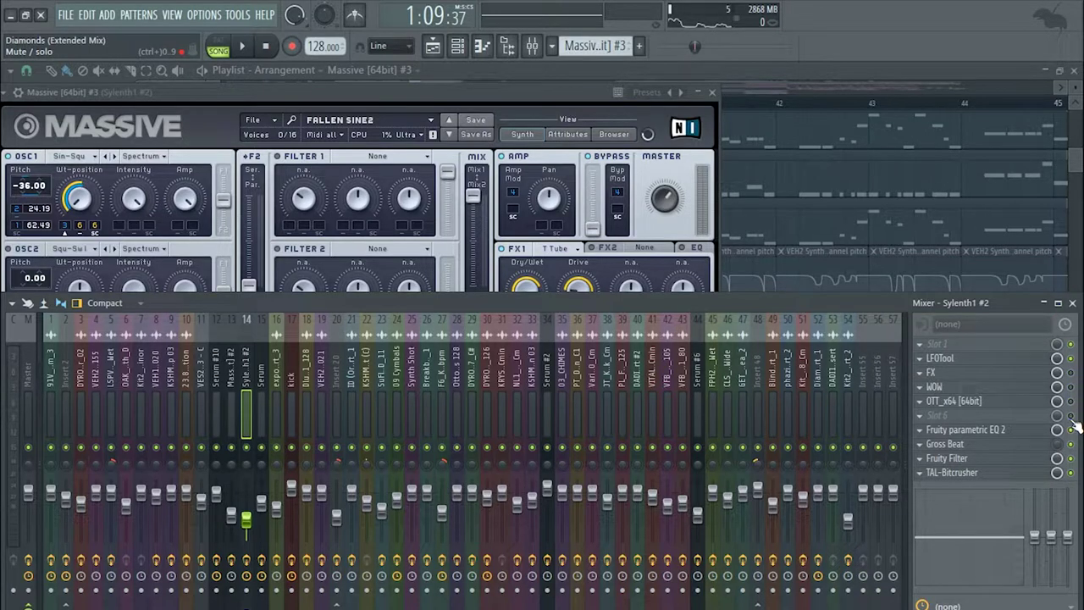
- Examine the insert's Effector FX and LFOTool curve, and enable the FX slot during playback
{"action": "left_click", "coordinate": [968, 373]}
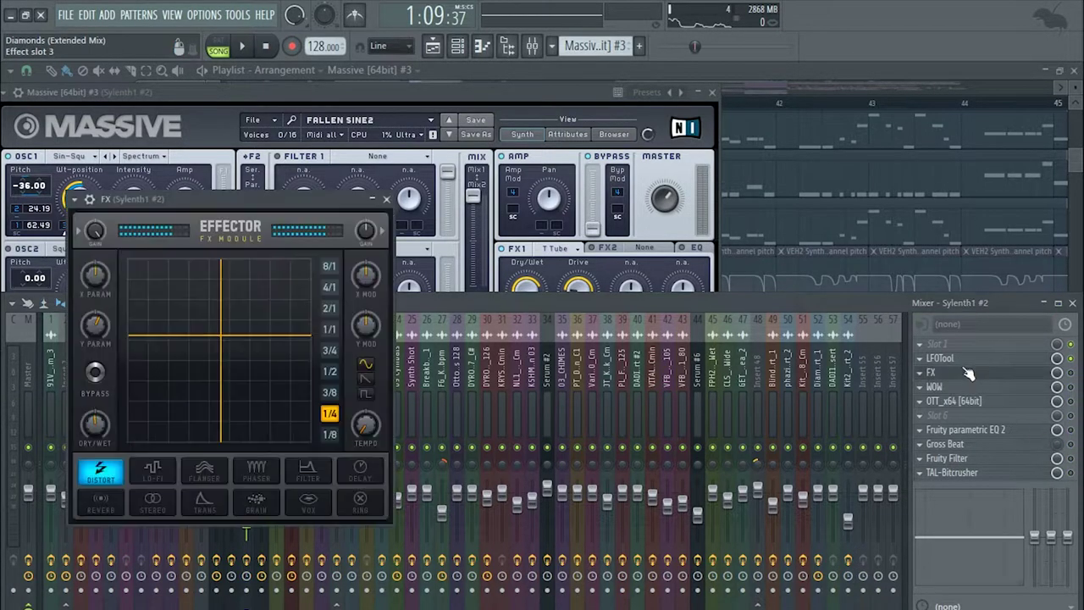
{"action": "left_click", "coordinate": [966, 364]}
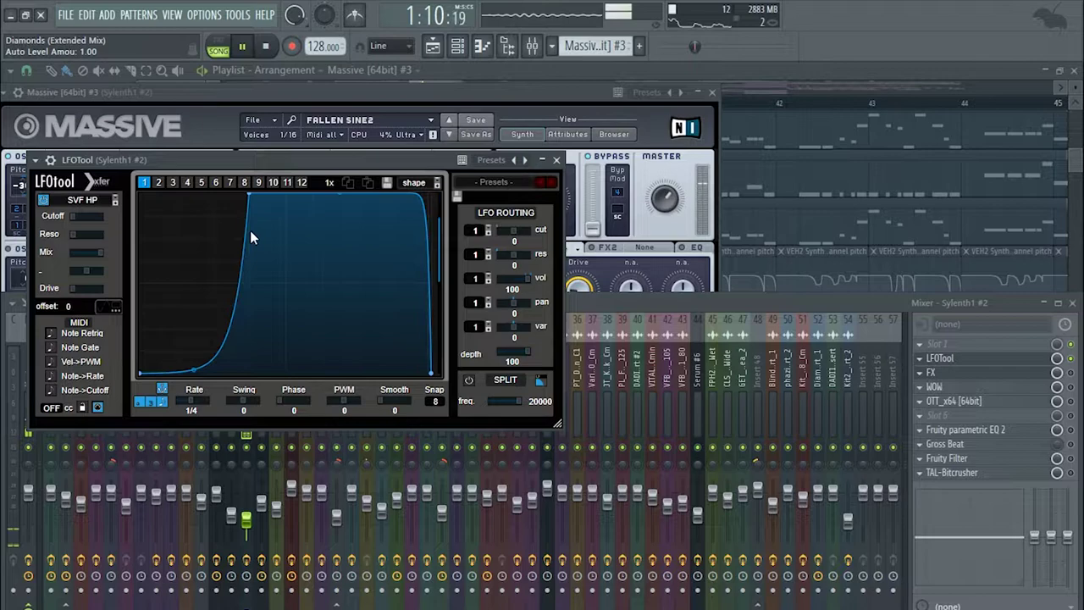
{"action": "left_click", "coordinate": [1025, 372]}
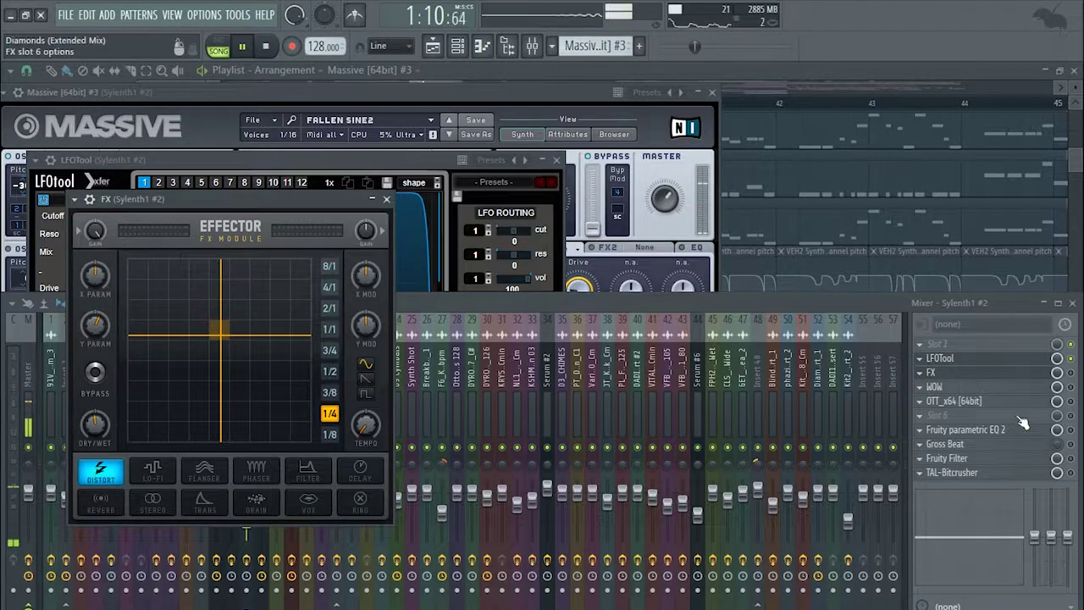
{"action": "left_click", "coordinate": [1071, 374]}
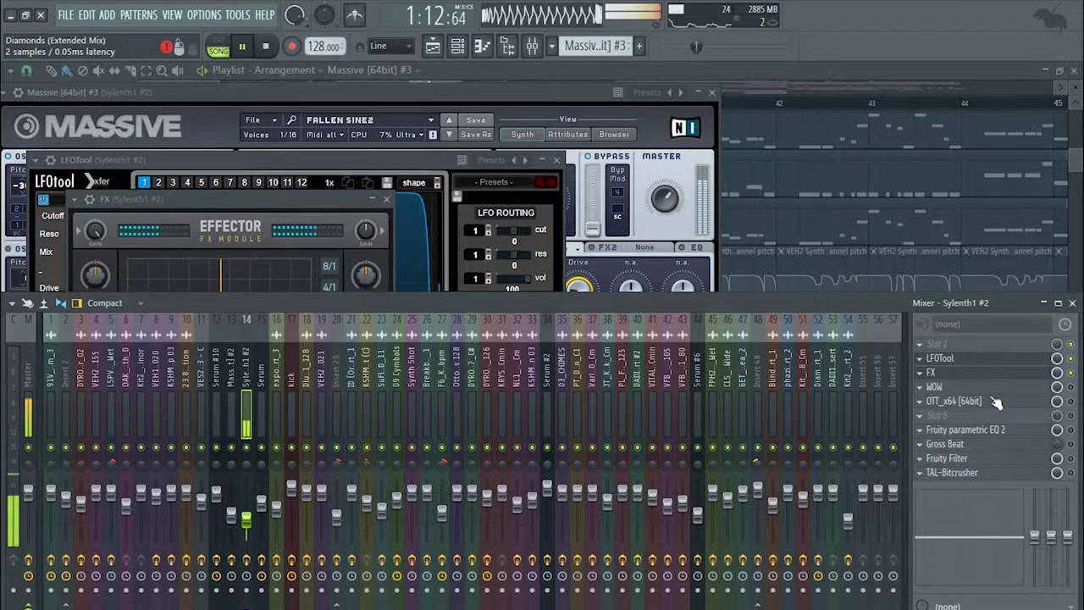
- Open the SugarBytes WOW plugin, enable its slot during playback, and open OTT on the same insert
{"action": "left_click", "coordinate": [983, 391]}
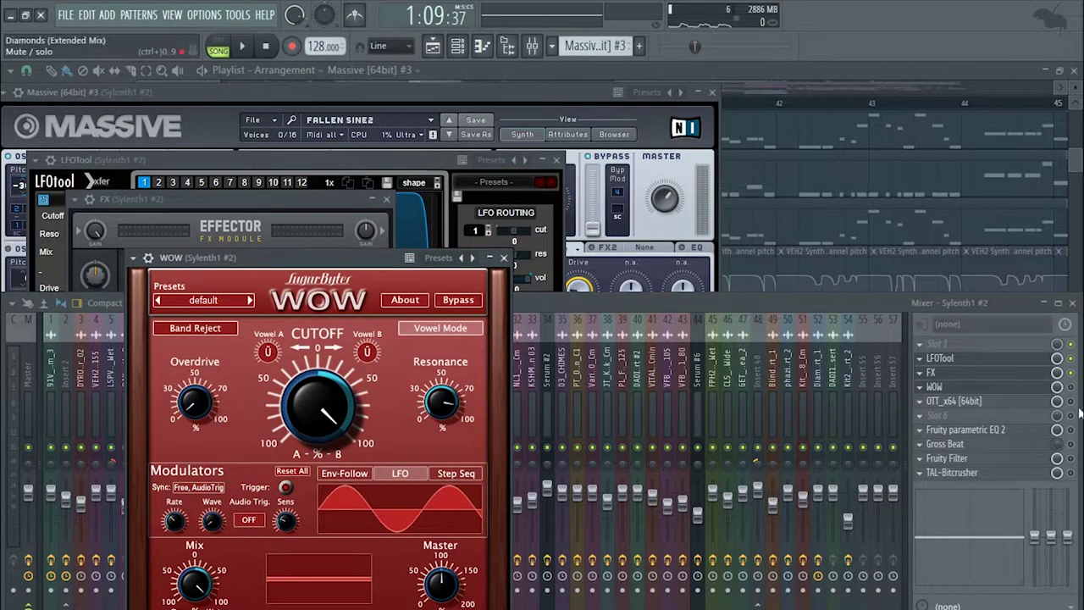
{"action": "left_click", "coordinate": [1076, 395]}
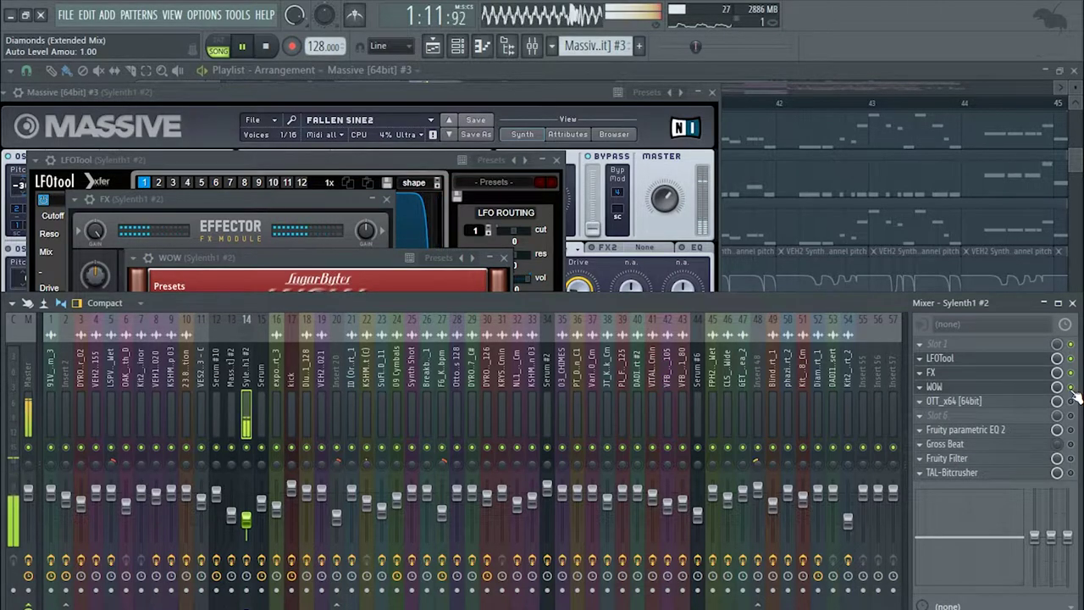
{"action": "left_click", "coordinate": [1005, 404]}
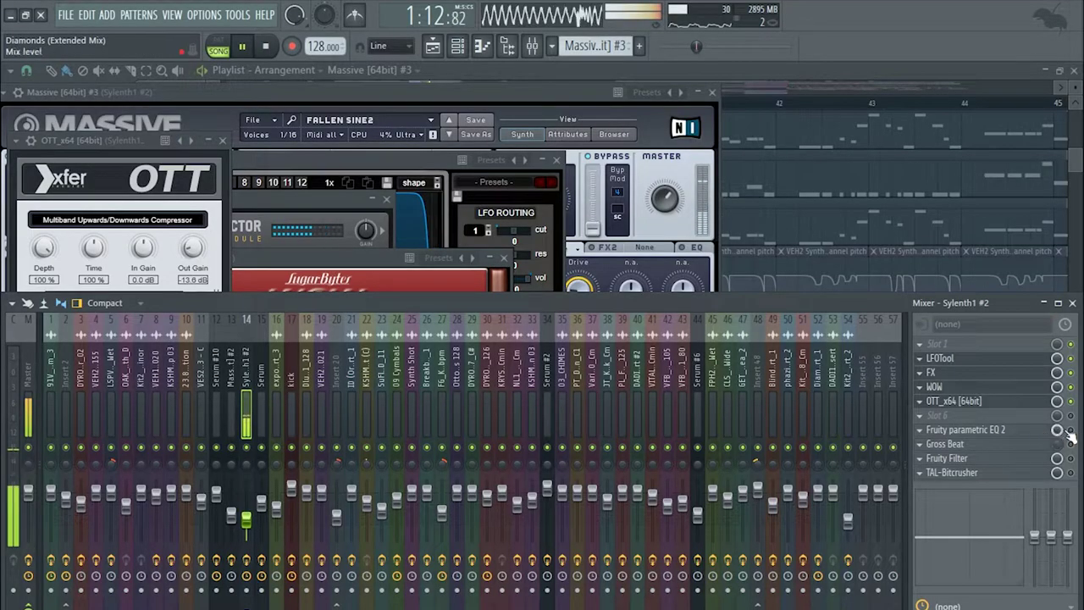
- Examine the Fruity parametric EQ 2 curve during playback, stop, and go to the insert's Fruity Filter slot
{"action": "left_click", "coordinate": [1017, 433]}
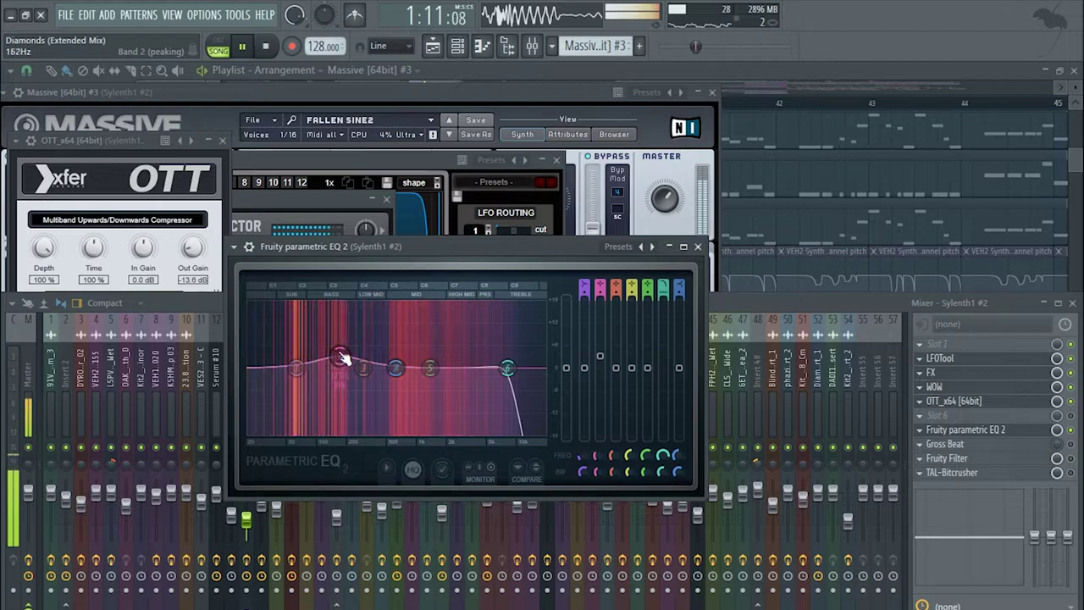
{"action": "key", "text": "space"}
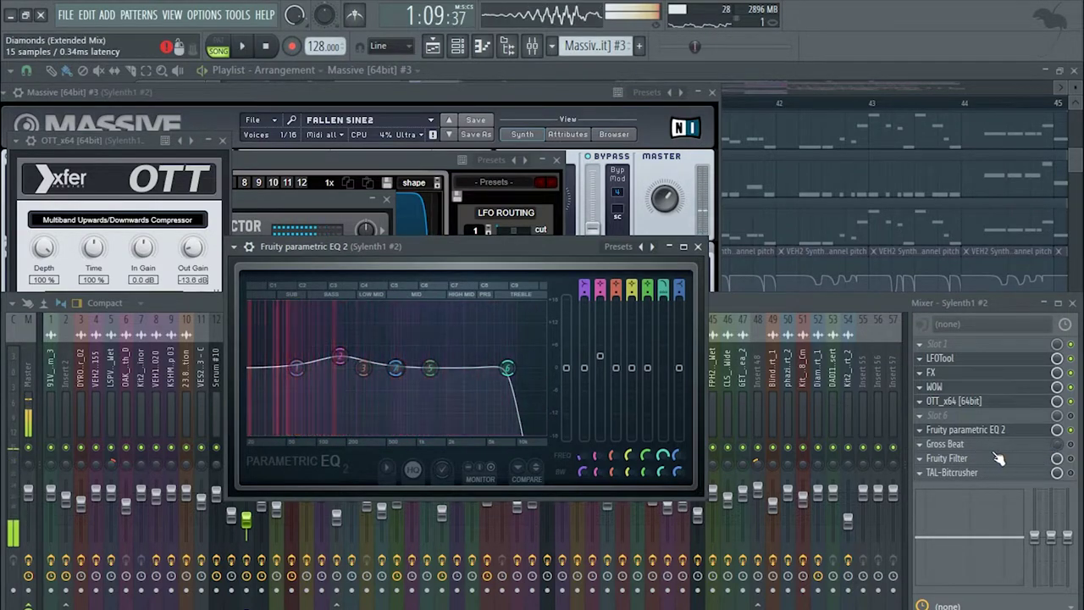
{"action": "left_click", "coordinate": [1057, 454]}
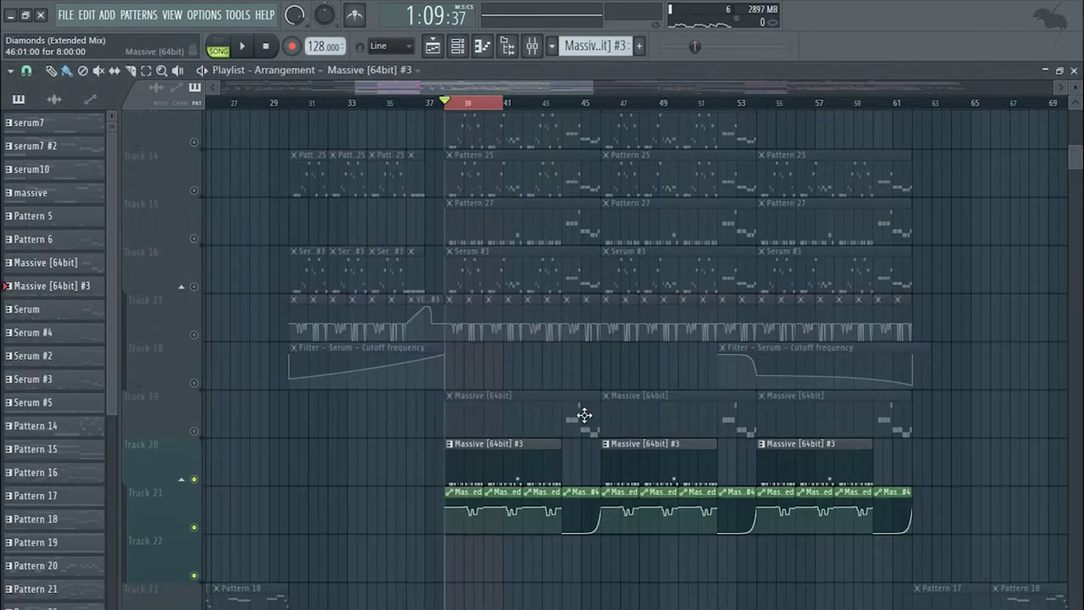
- Find the Sylenth1 #2 cutoff automation on Track 22 in the intro, unsolo the tracks, and play the intro
{"action": "scroll", "coordinate": [581, 416], "scroll_direction": "down", "scroll_amount": 4}
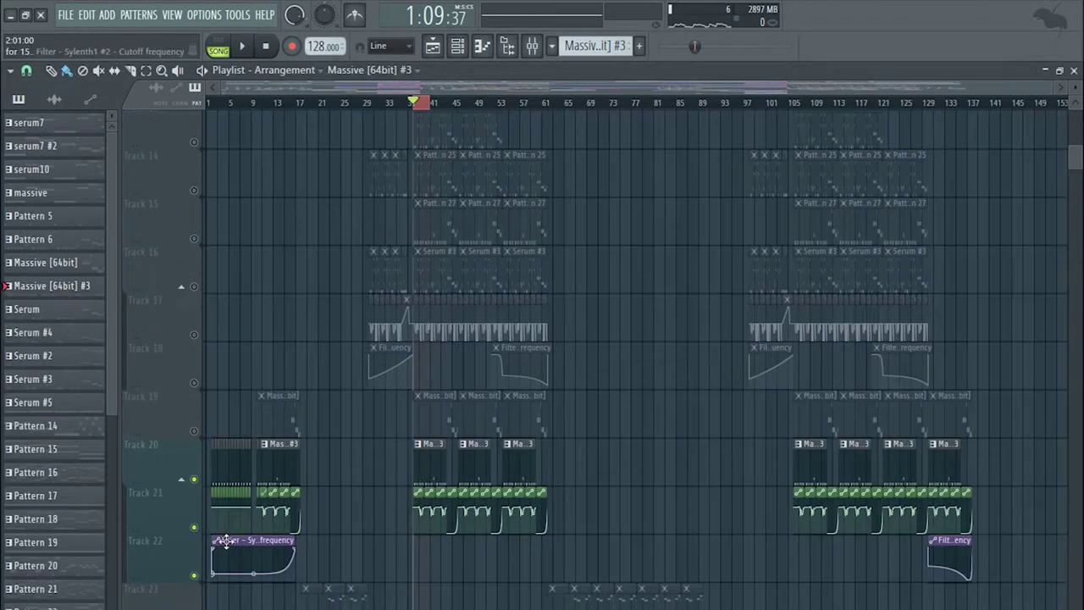
{"action": "scroll", "coordinate": [226, 542], "scroll_direction": "up", "scroll_amount": 3}
{"action": "left_click", "coordinate": [194, 480], "text": "ctrl"}
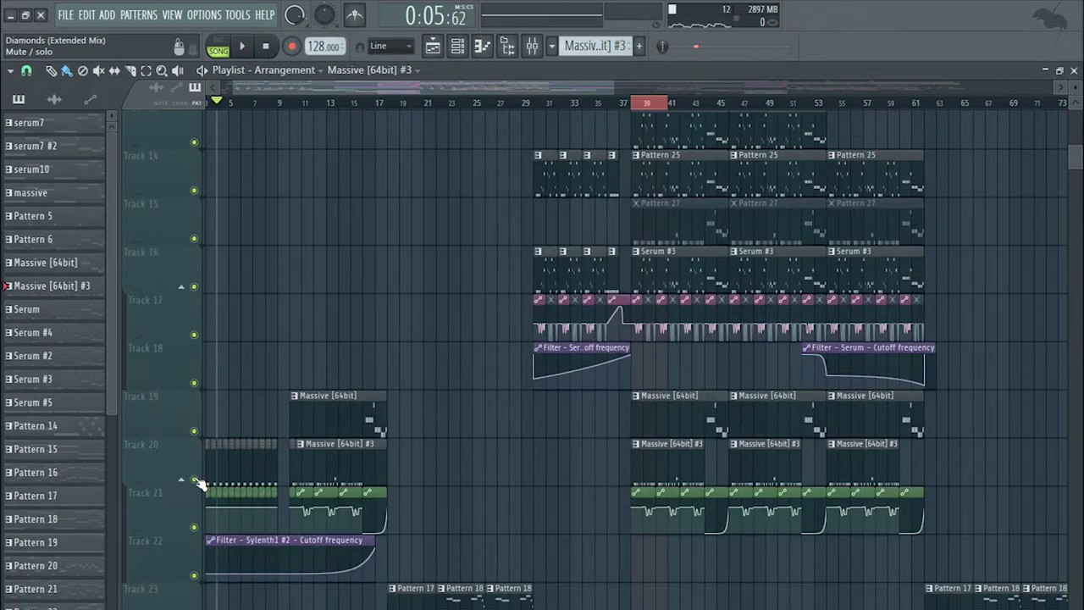
{"action": "key", "text": "space"}
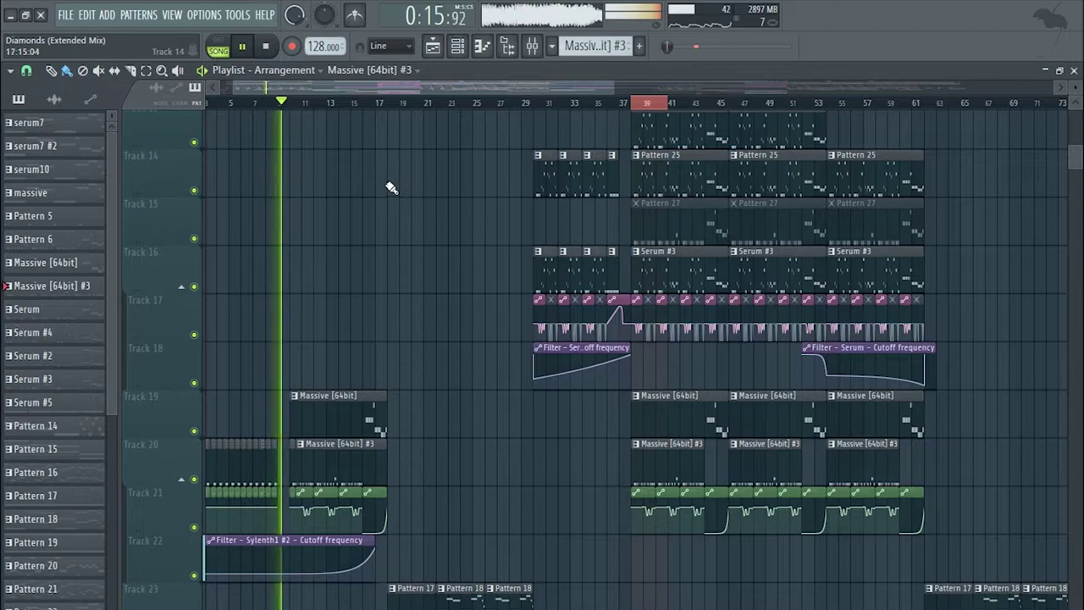
- Show the Sylenth1 #2 insert's effects during the intro, stop, and play the pattern to audition the TAL-Bitcrusher
{"action": "key", "text": "F9"}
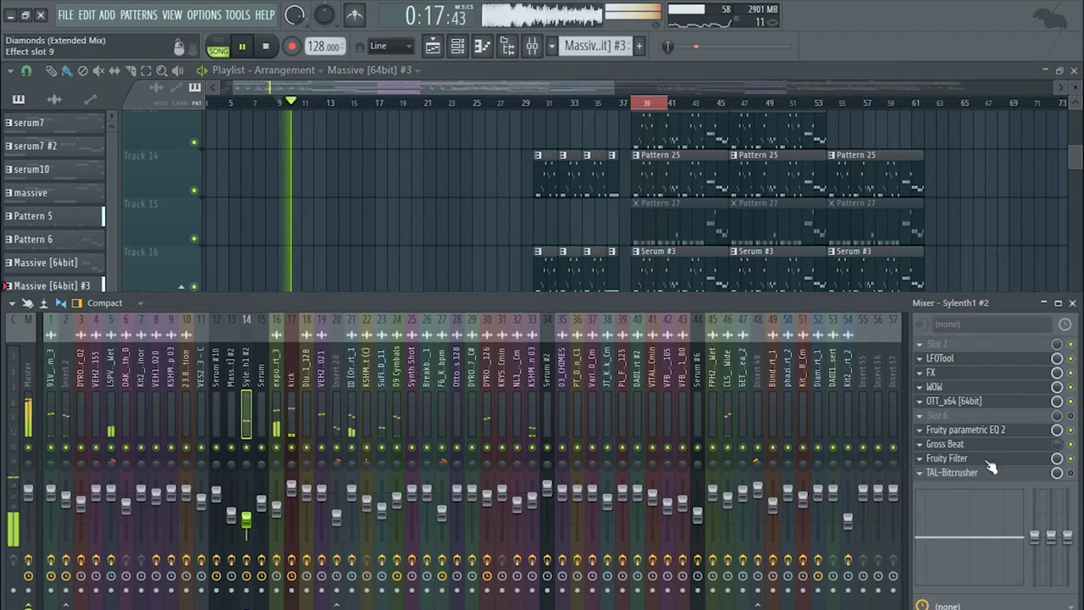
{"action": "key", "text": "space"}
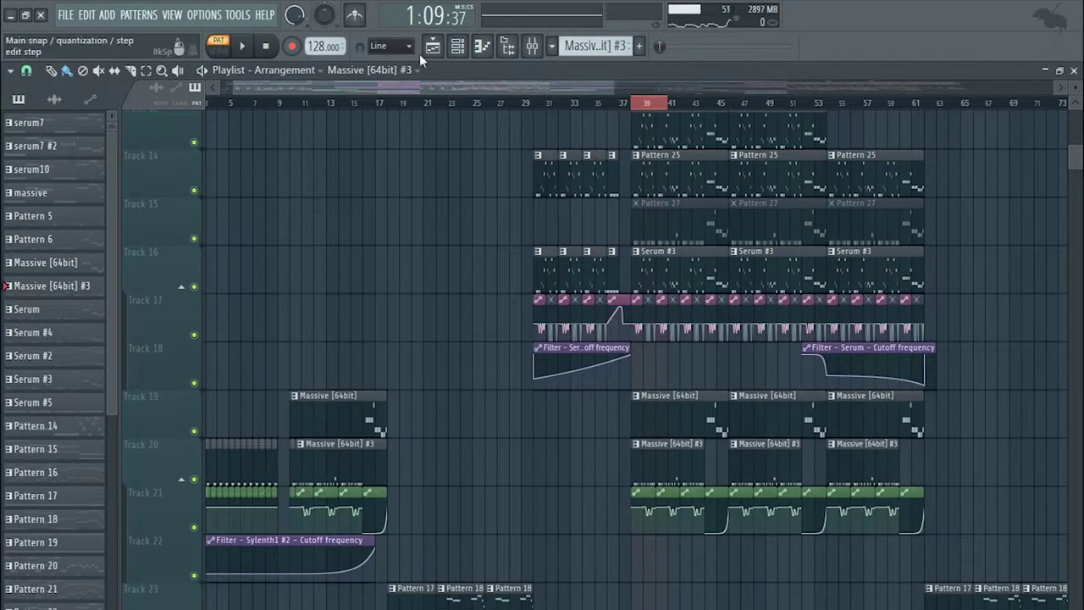
{"action": "left_click", "coordinate": [532, 45]}
{"action": "key", "text": "space"}
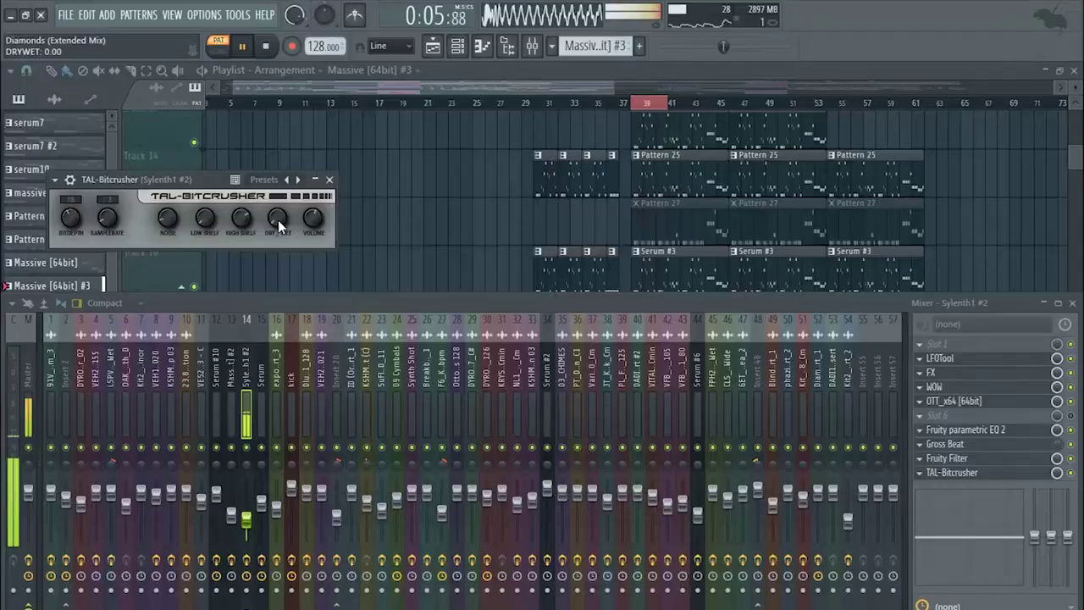
- Close the TAL-Bitcrusher, open Pattern 5 on the KICK track, and show the kick channel's KICK synth
{"action": "right_click", "coordinate": [380, 227]}
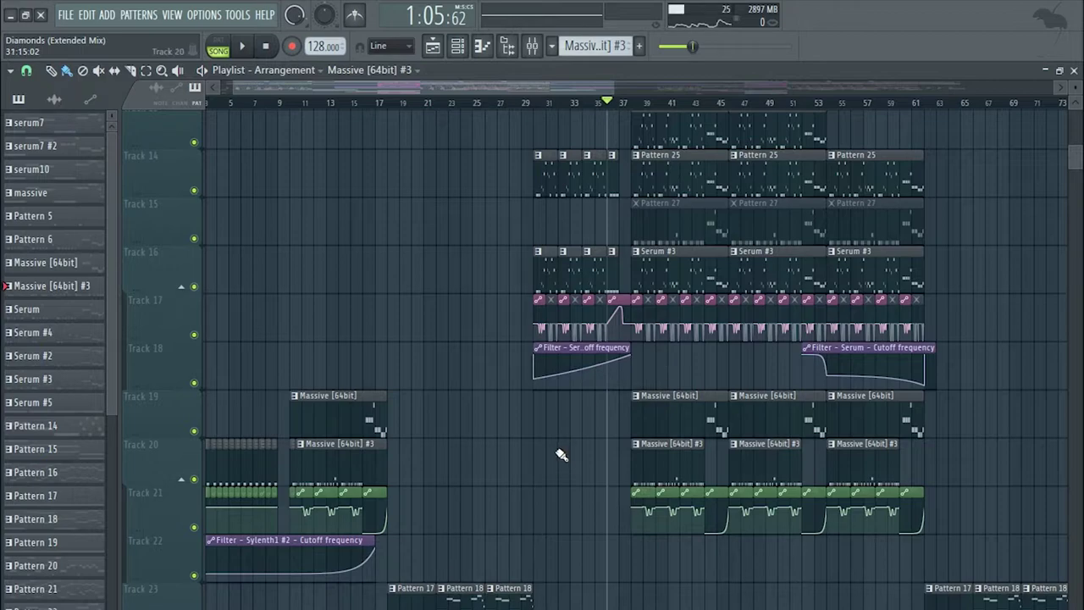
{"action": "scroll", "coordinate": [519, 514], "scroll_direction": "down", "scroll_amount": 3}
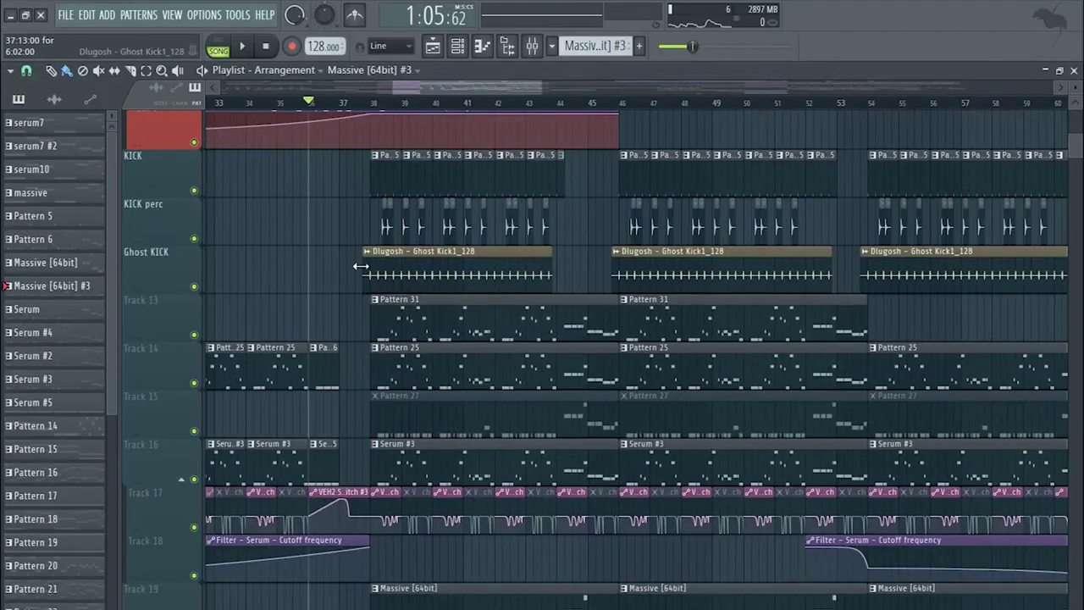
{"action": "scroll", "coordinate": [360, 267], "scroll_direction": "up", "scroll_amount": 3}
{"action": "double_click", "coordinate": [386, 471]}
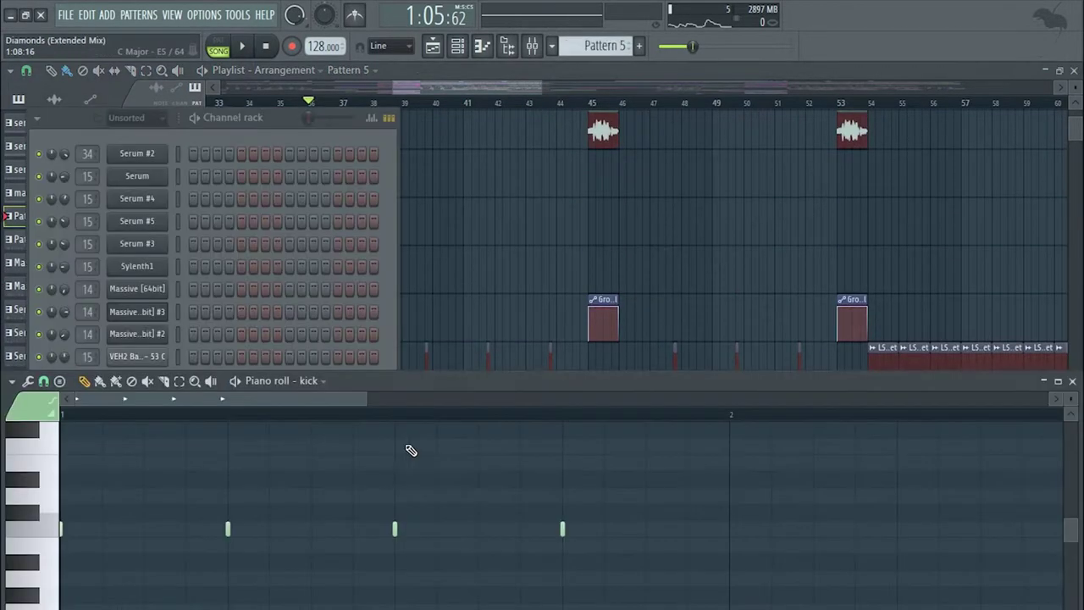
{"action": "left_click", "coordinate": [253, 124]}
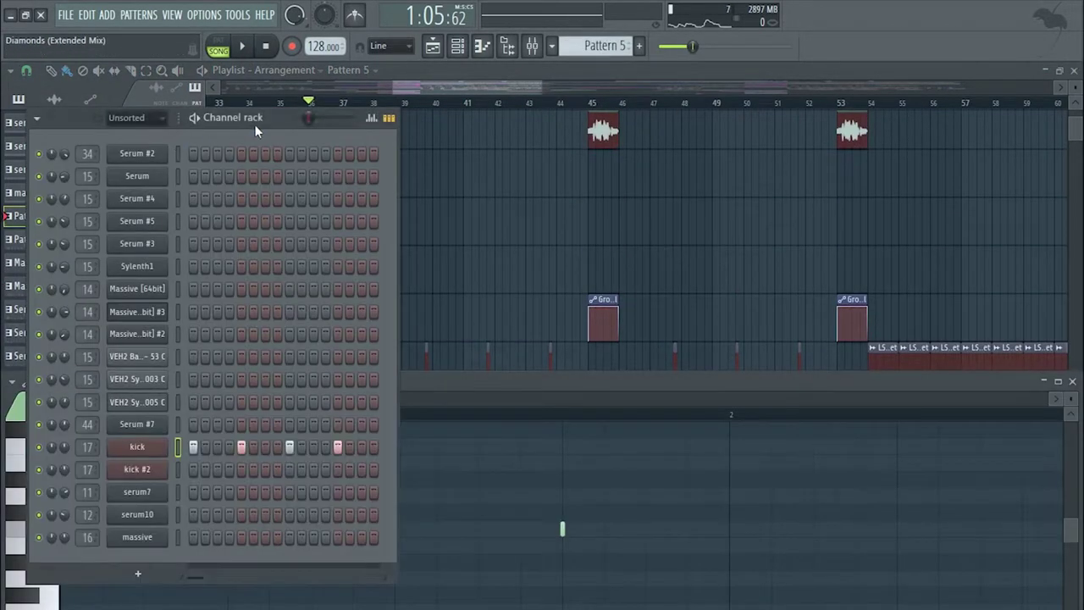
{"action": "left_click", "coordinate": [142, 456]}
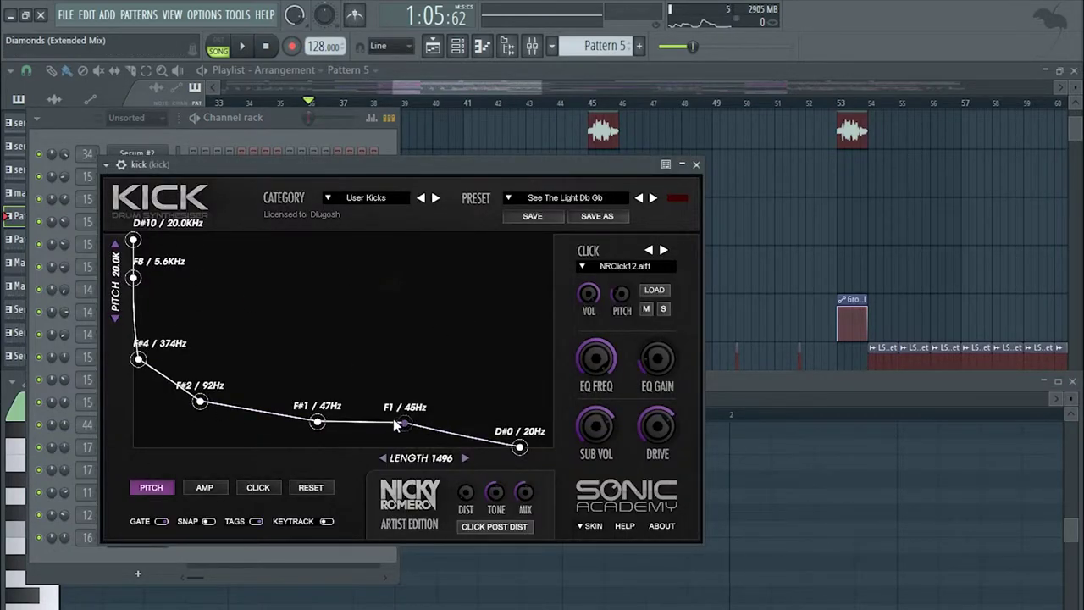
- Close the KICK synth, solo the KICK track, and enable Track 20 with the Massive [64bit] #3 clips
{"action": "left_click", "coordinate": [493, 134]}
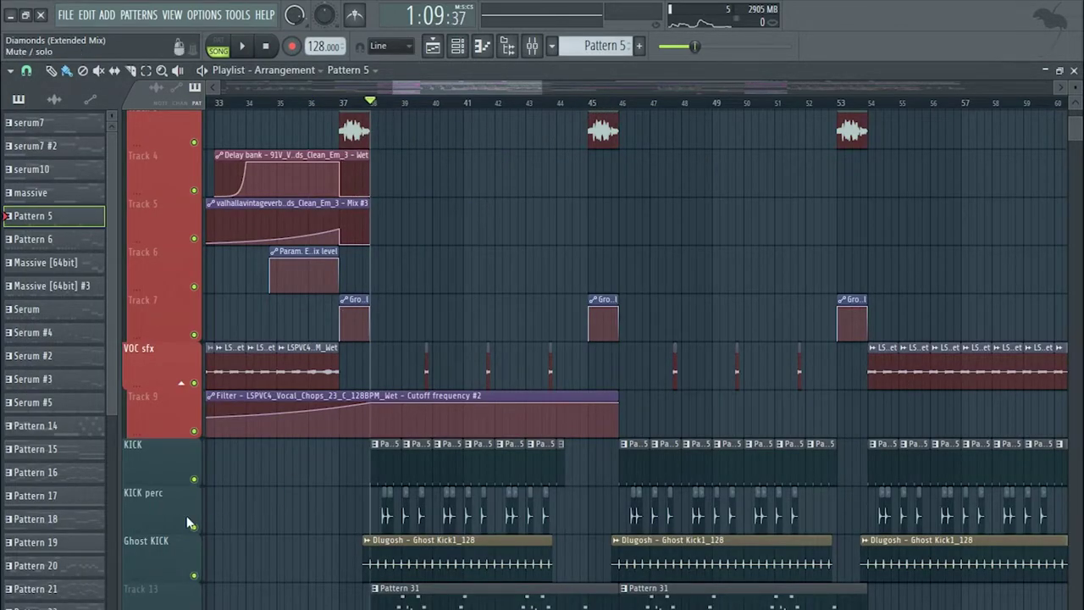
{"action": "left_click", "coordinate": [194, 478], "text": "ctrl"}
{"action": "scroll", "coordinate": [236, 508], "scroll_direction": "down", "scroll_amount": 6}
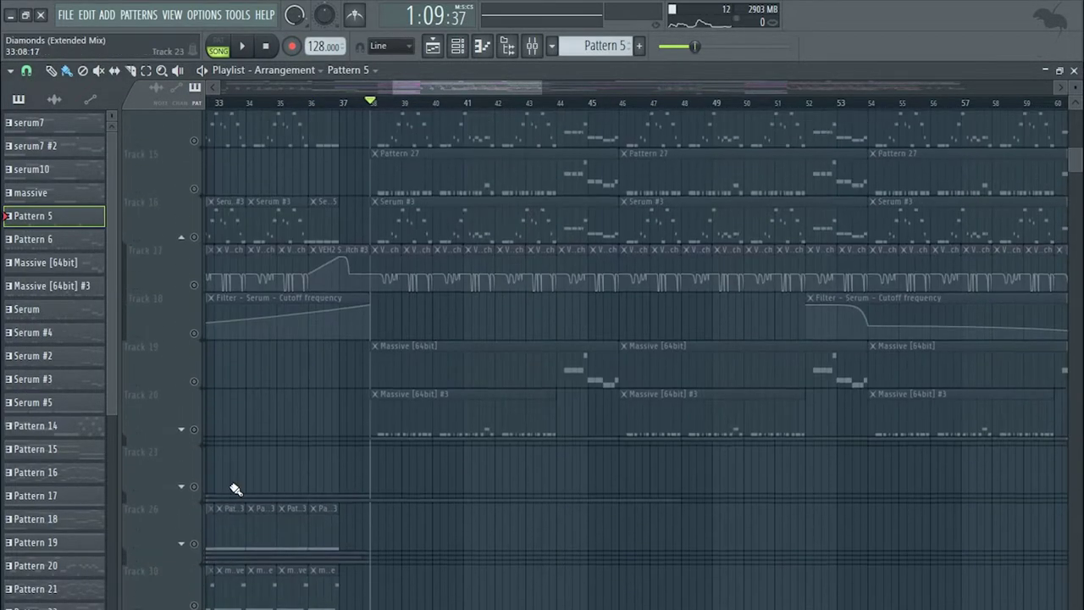
{"action": "left_click", "coordinate": [194, 433]}
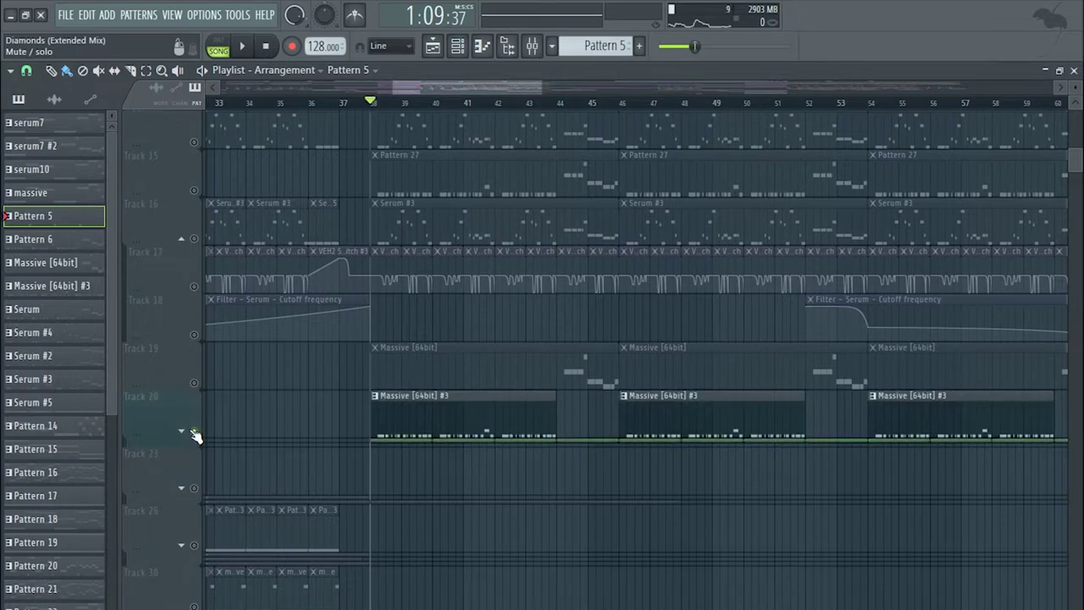
- Inspect the Dlugosh - Ghost Kick1_128 sample, close it, and play the kick tracks from bar 38
{"action": "scroll", "coordinate": [243, 438], "scroll_direction": "up", "scroll_amount": 5}
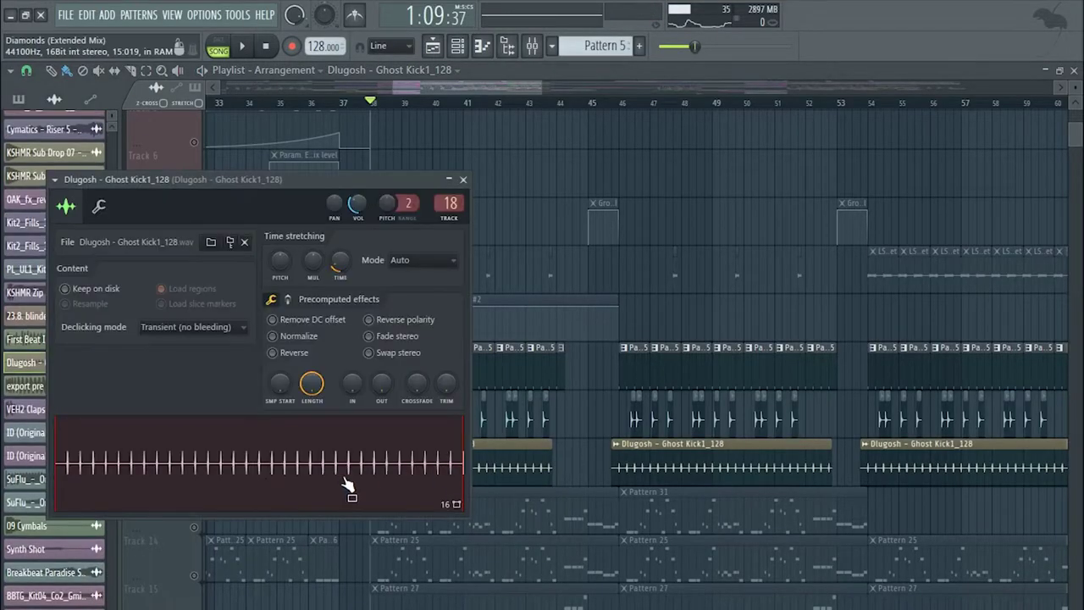
{"action": "key", "text": "Escape"}
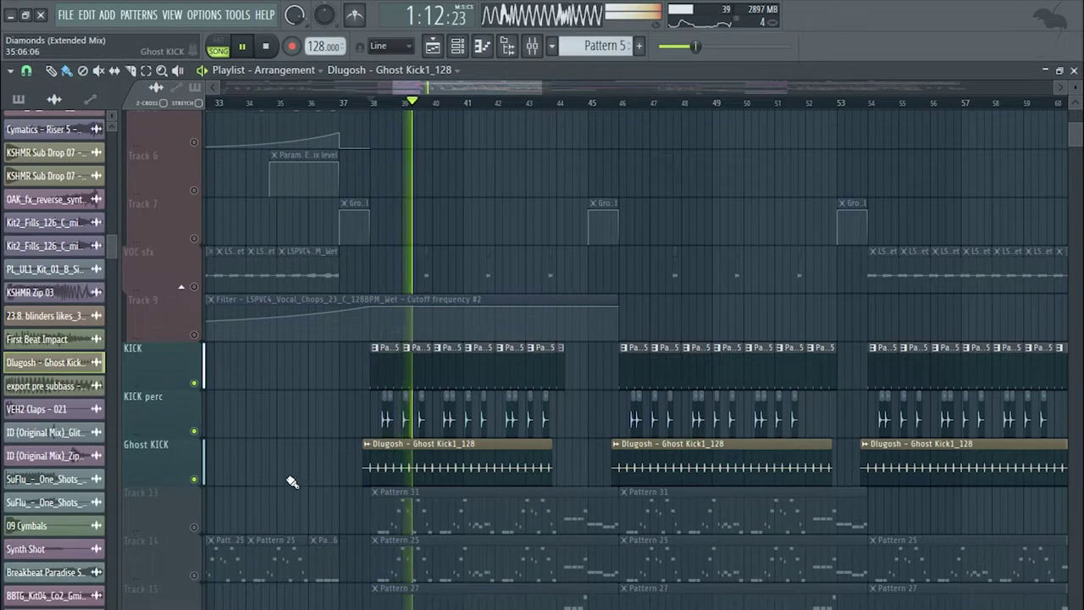
{"action": "scroll", "coordinate": [290, 475], "scroll_direction": "down", "scroll_amount": 5}
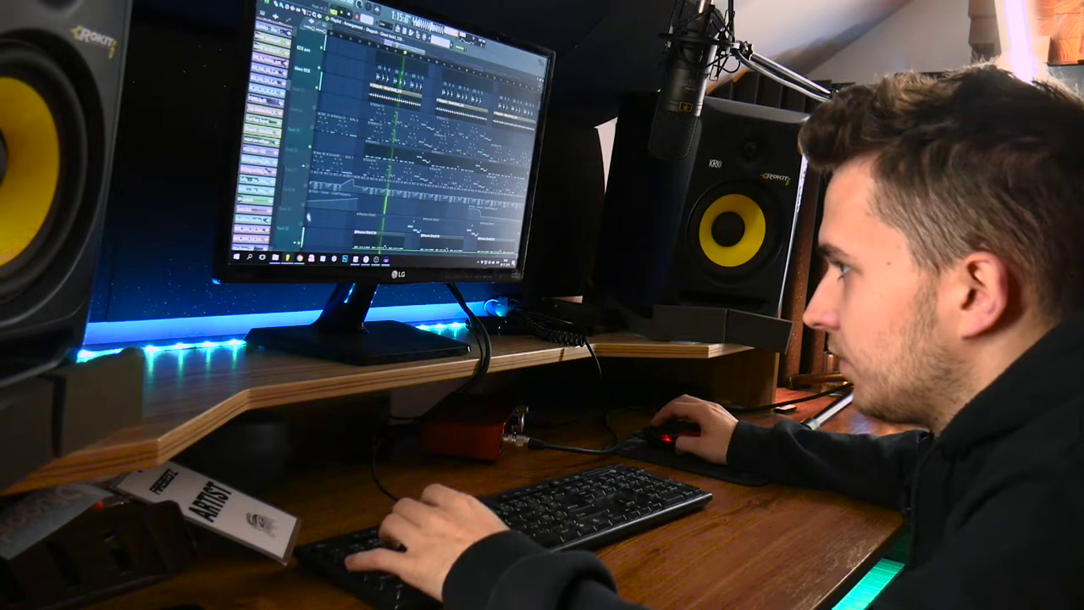
- Examine the complete Massive [64bit] note sequence in the piano roll during playback, close it, and stop
{"action": "scroll", "coordinate": [310, 218], "scroll_direction": "down", "scroll_amount": 3}
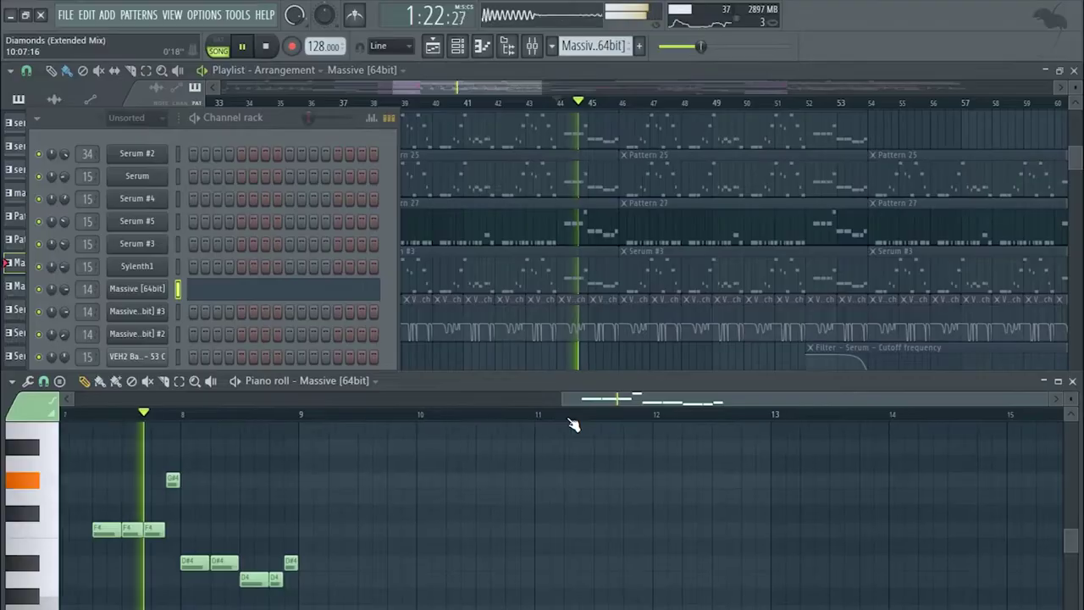
{"action": "right_click", "coordinate": [201, 503], "text": "ctrl"}
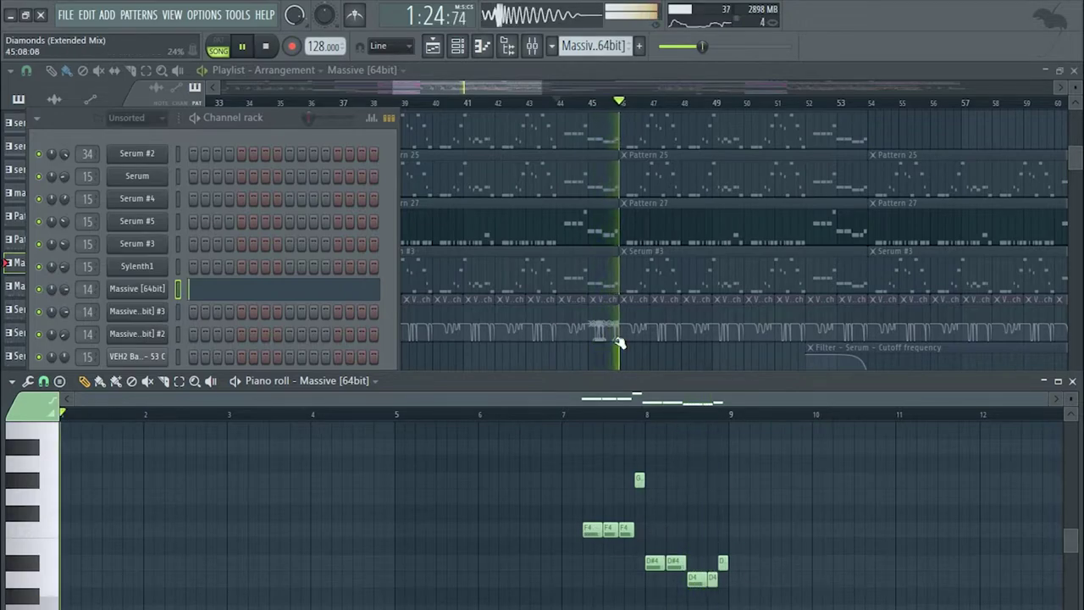
{"action": "right_click", "coordinate": [603, 363]}
{"action": "key", "text": "space"}
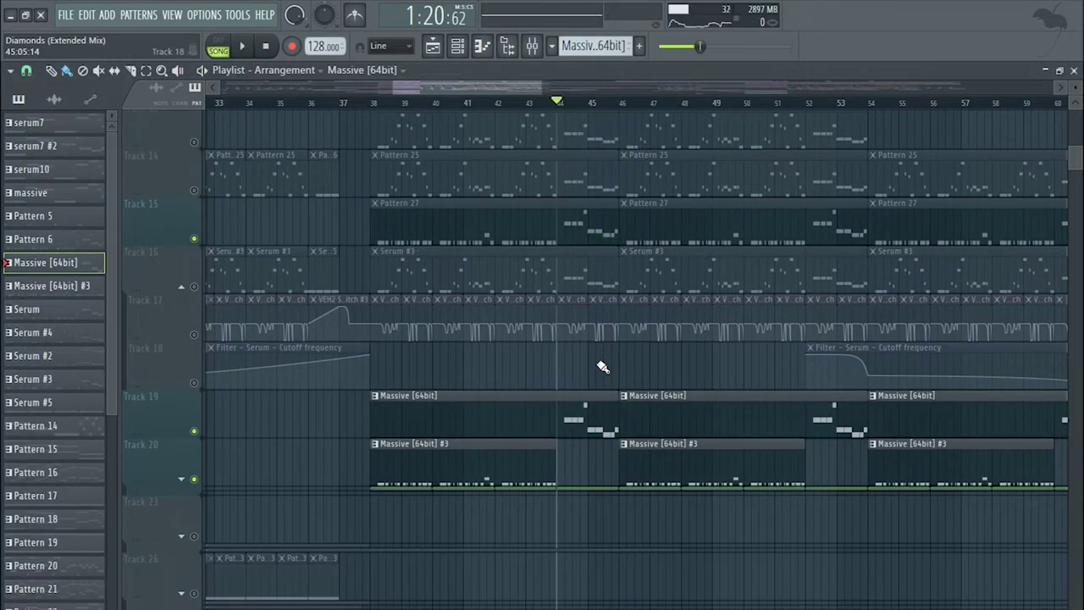
- Enable Track 14 alongside the soloed Track 13 during playback and inspect Pattern 25's VEH2 Synths - 003 C sample
{"action": "scroll", "coordinate": [509, 356], "scroll_direction": "up", "scroll_amount": 5}
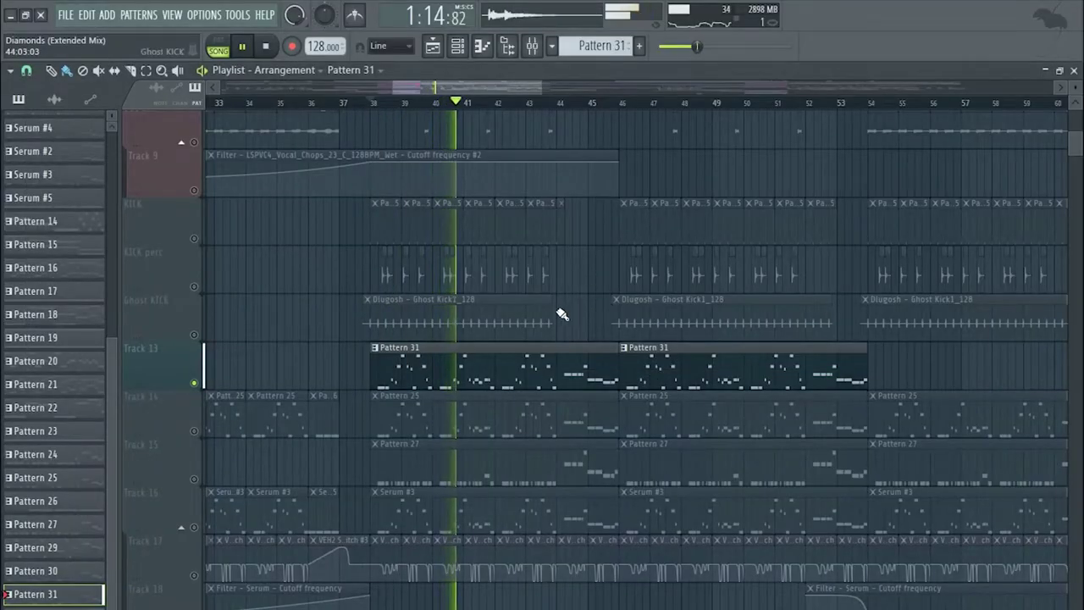
{"action": "left_click", "coordinate": [194, 431]}
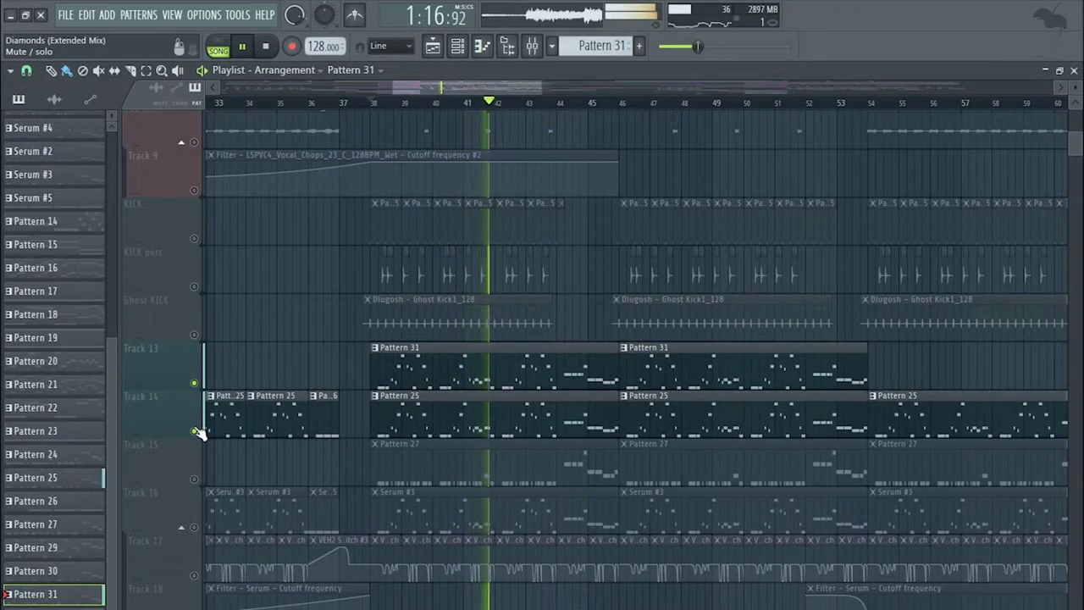
{"action": "double_click", "coordinate": [416, 412]}
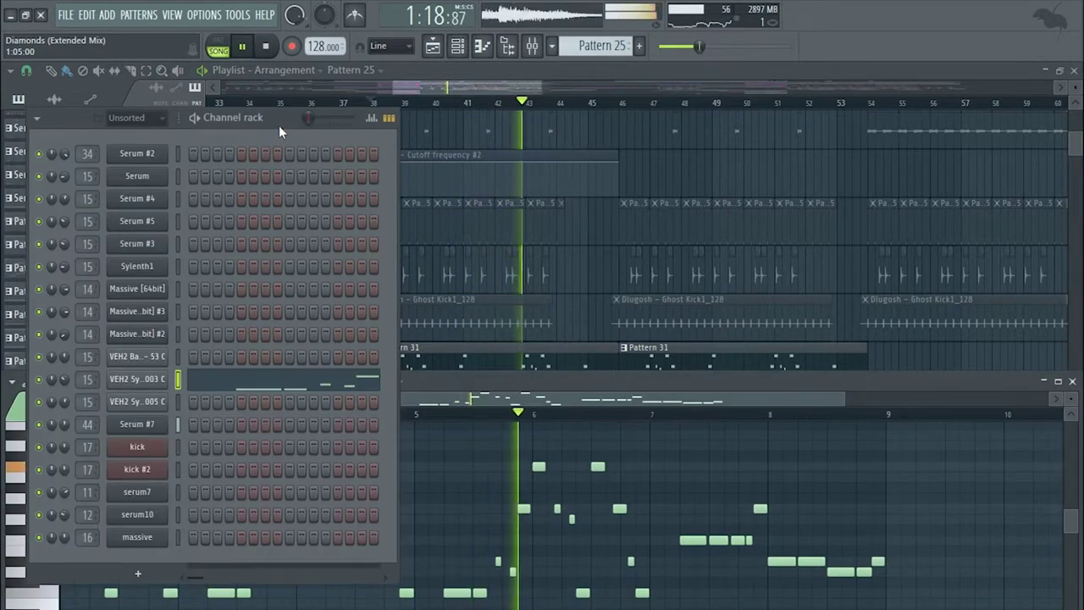
{"action": "left_click", "coordinate": [137, 378]}
{"action": "left_click", "coordinate": [85, 225]}
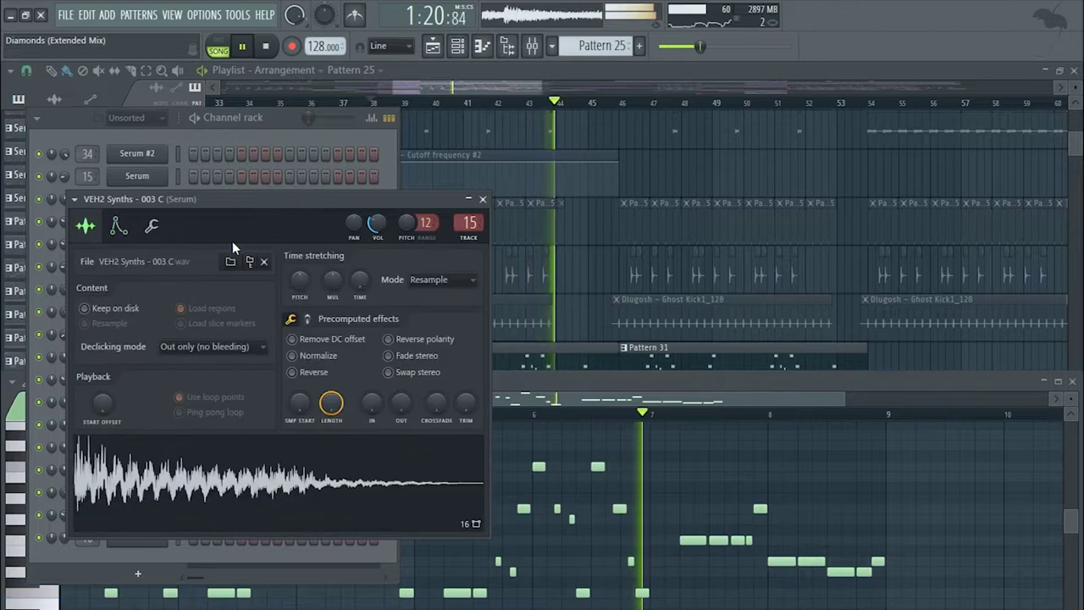
{"action": "left_click", "coordinate": [601, 130]}
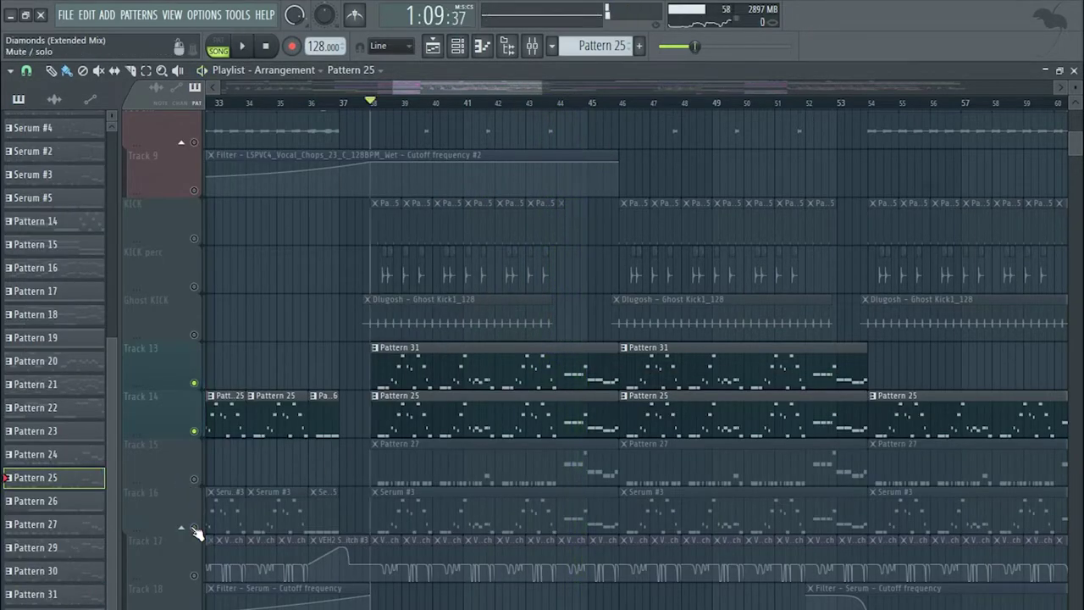
- Enable Tracks 16 to 18, play them together with Tracks 13 and 14, and stop playback
{"action": "left_click_drag", "start_coordinate": [194, 527], "coordinate": [194, 607]}
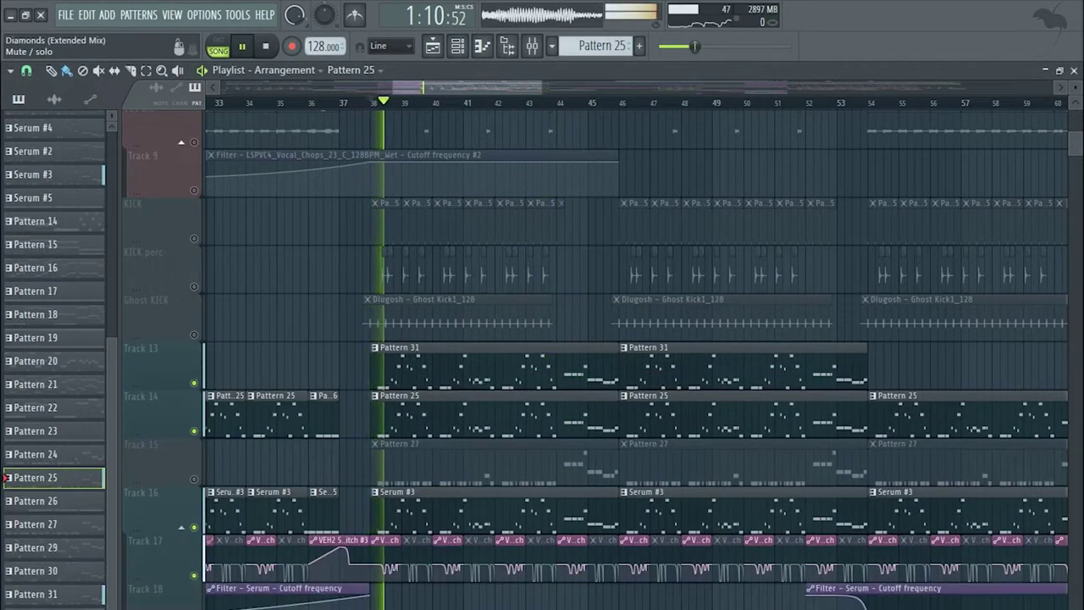
{"action": "scroll", "coordinate": [358, 503], "scroll_direction": "down", "scroll_amount": 3}
{"action": "scroll", "coordinate": [359, 502], "scroll_direction": "down", "scroll_amount": 4}
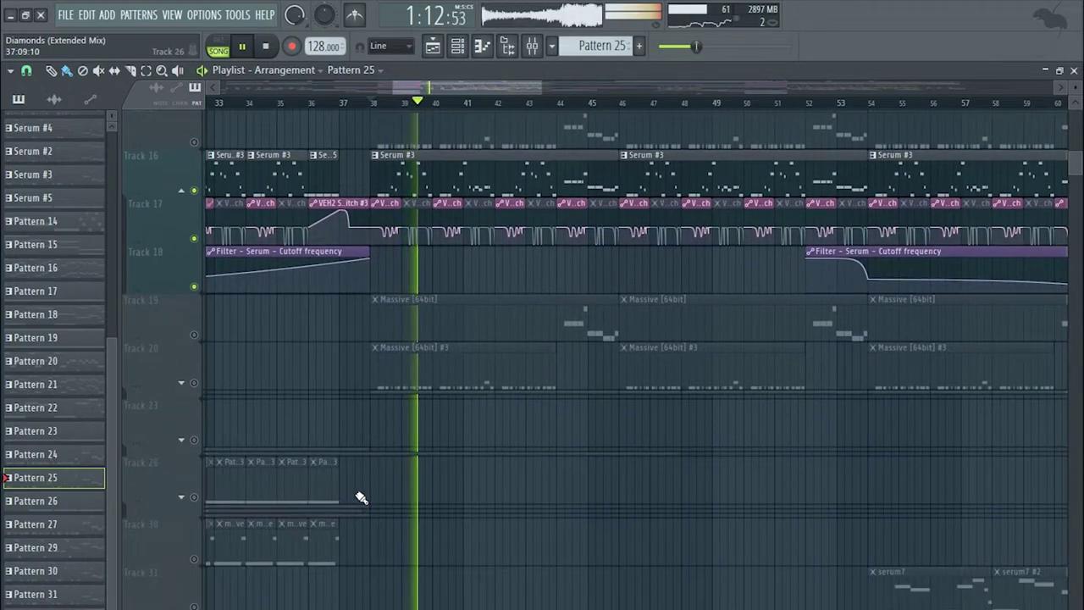
{"action": "scroll", "coordinate": [362, 497], "scroll_direction": "down", "scroll_amount": 4}
{"action": "key", "text": "space"}
- Return to the vocal tracks and unsolo the playlist so that all tracks are enabled
{"action": "scroll", "coordinate": [413, 476], "scroll_direction": "up", "scroll_amount": 16}
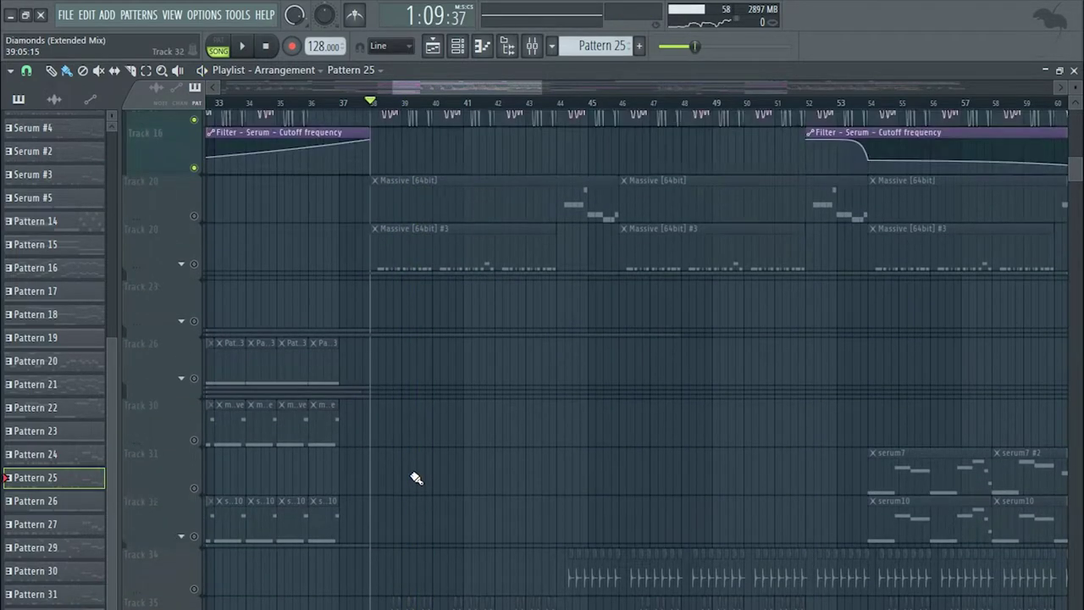
{"action": "scroll", "coordinate": [410, 472], "scroll_direction": "up", "scroll_amount": 3}
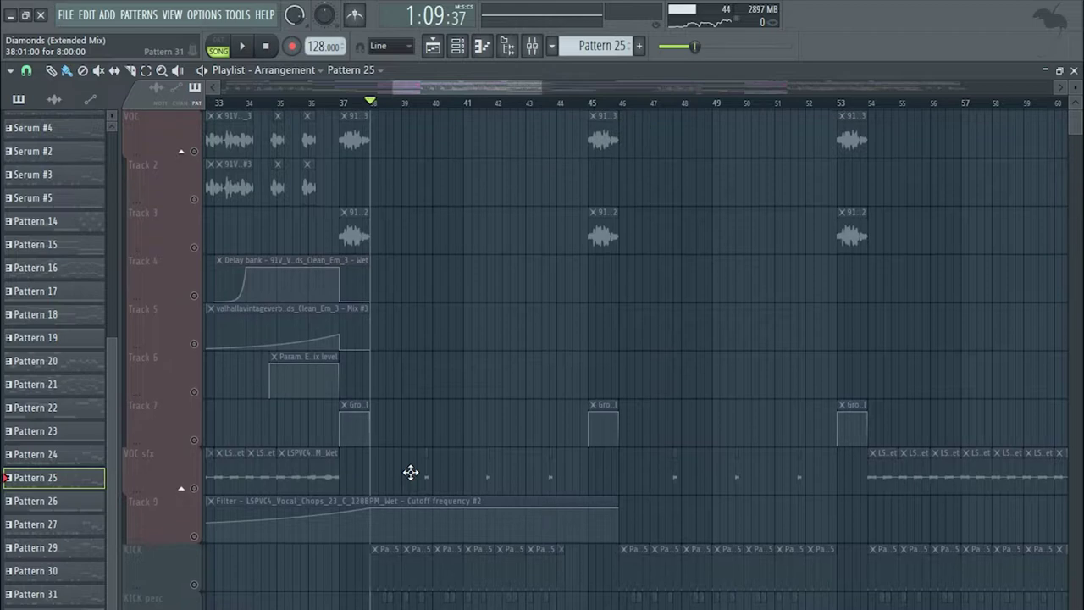
{"action": "scroll", "coordinate": [452, 339], "scroll_direction": "down", "scroll_amount": 3}
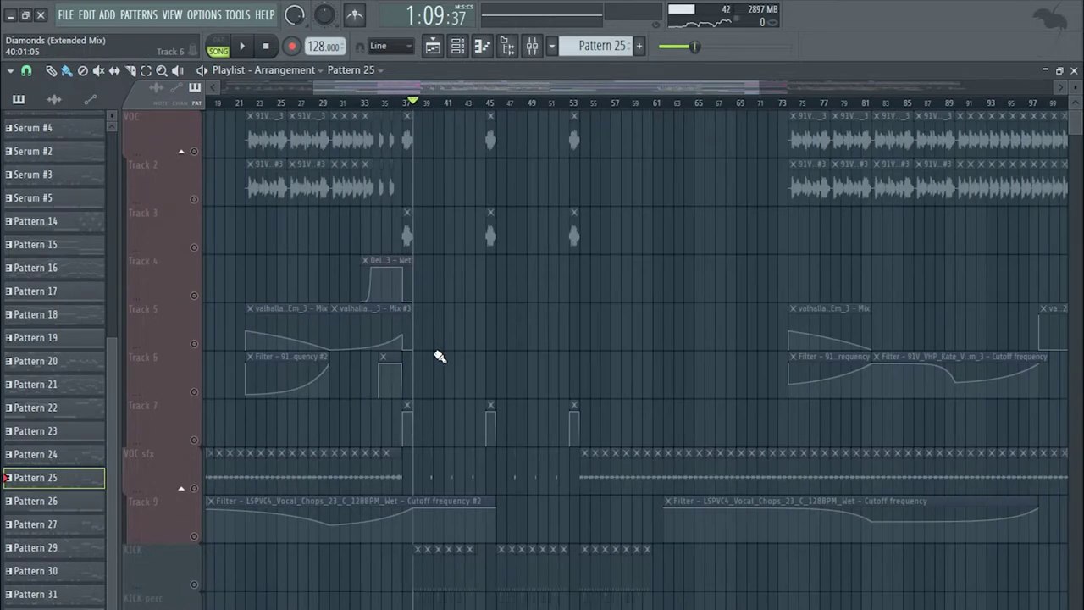
{"action": "right_click", "coordinate": [195, 489]}
{"action": "right_click", "coordinate": [195, 490]}
- Play the drop with all tracks enabled, look over the arrangement up to the vocals, and stop
{"action": "key", "text": "space"}
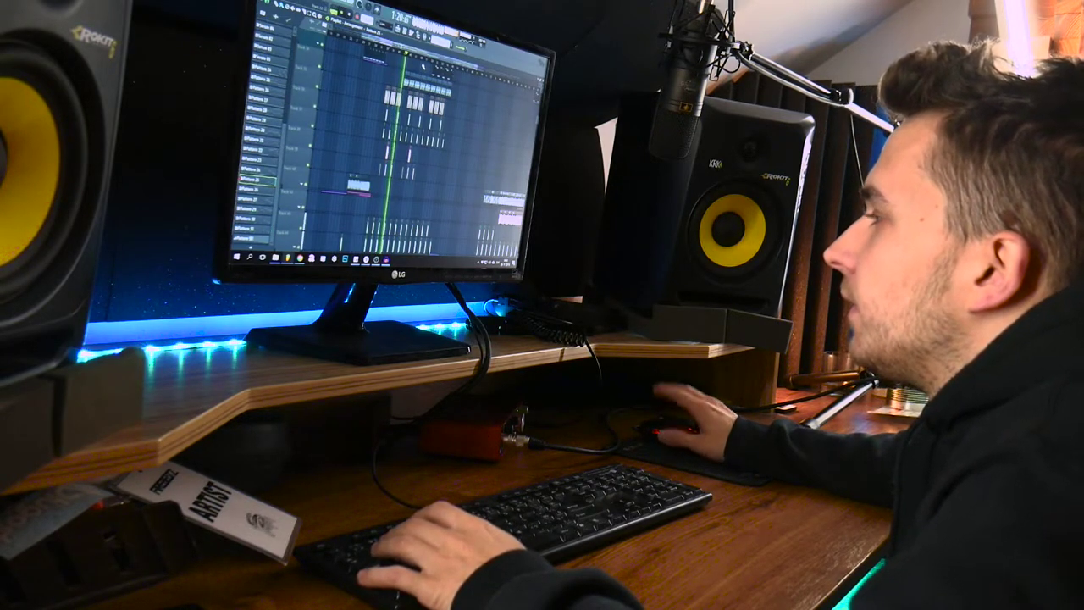
{"action": "scroll", "coordinate": [390, 140], "scroll_direction": "up", "scroll_amount": 8}
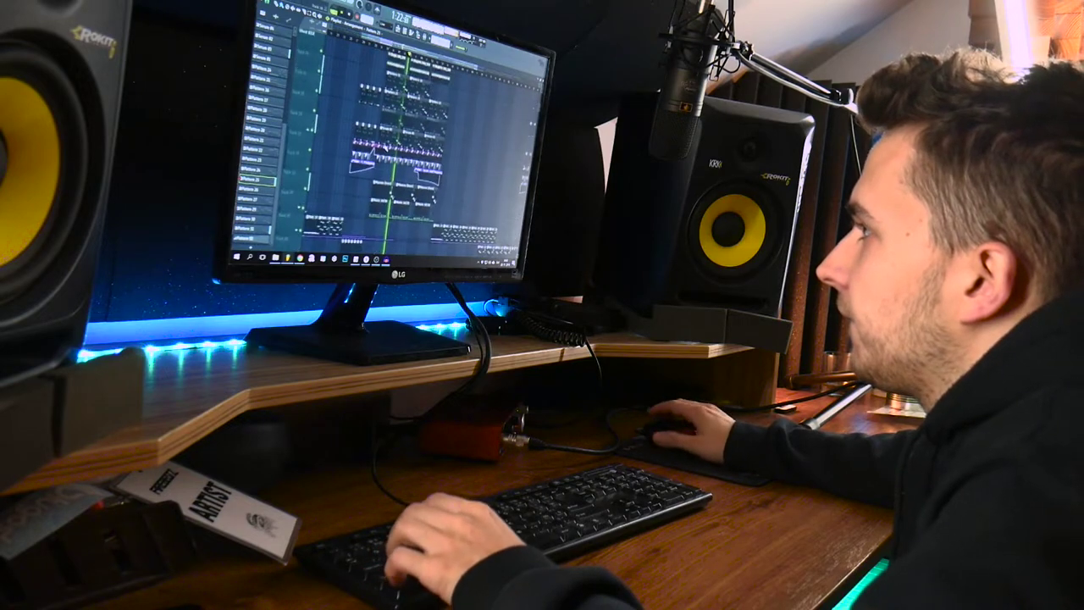
{"action": "scroll", "coordinate": [390, 148], "scroll_direction": "up", "scroll_amount": 8}
{"action": "scroll", "coordinate": [415, 154], "scroll_direction": "up", "scroll_amount": 4}
{"action": "key", "text": "space"}
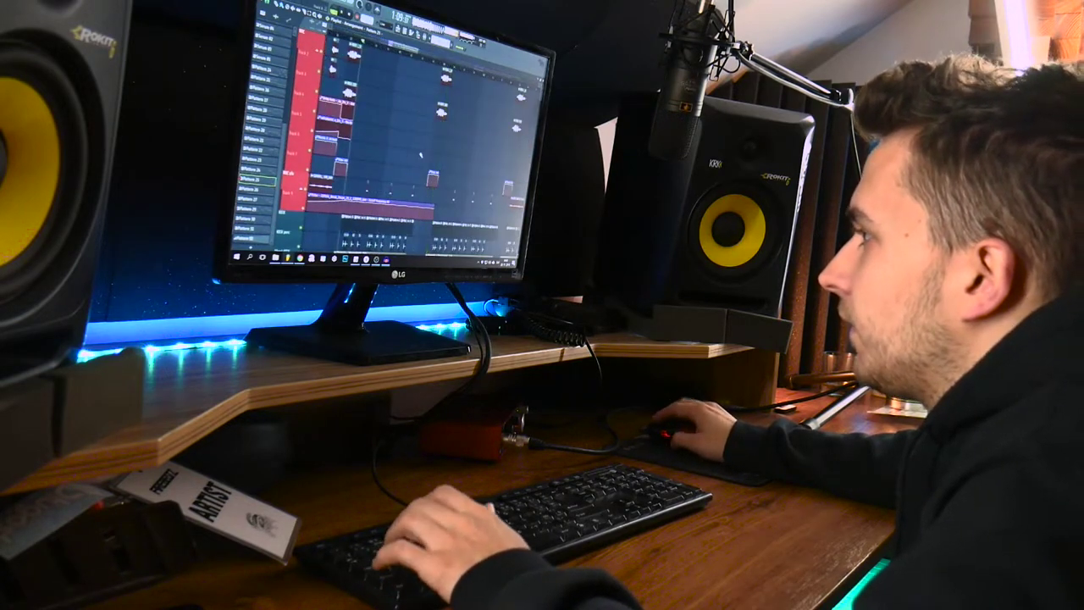
- Inspect the KRYSTA_YOUNGS vocal one-shot sample on Track 63 and close its window
{"action": "scroll", "coordinate": [421, 155], "scroll_direction": "down", "scroll_amount": 10}
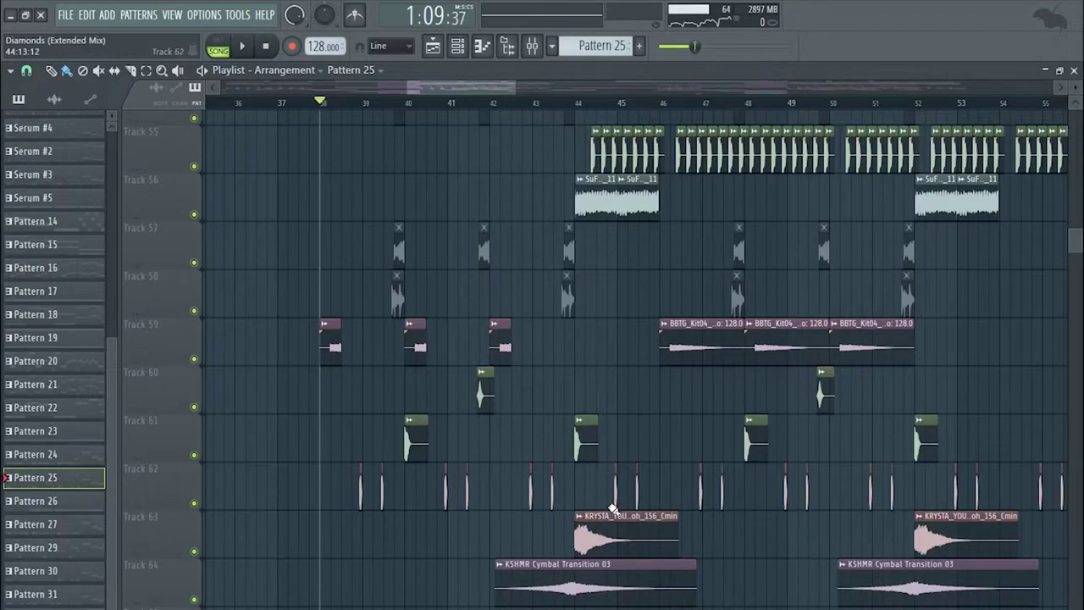
{"action": "double_click", "coordinate": [593, 529]}
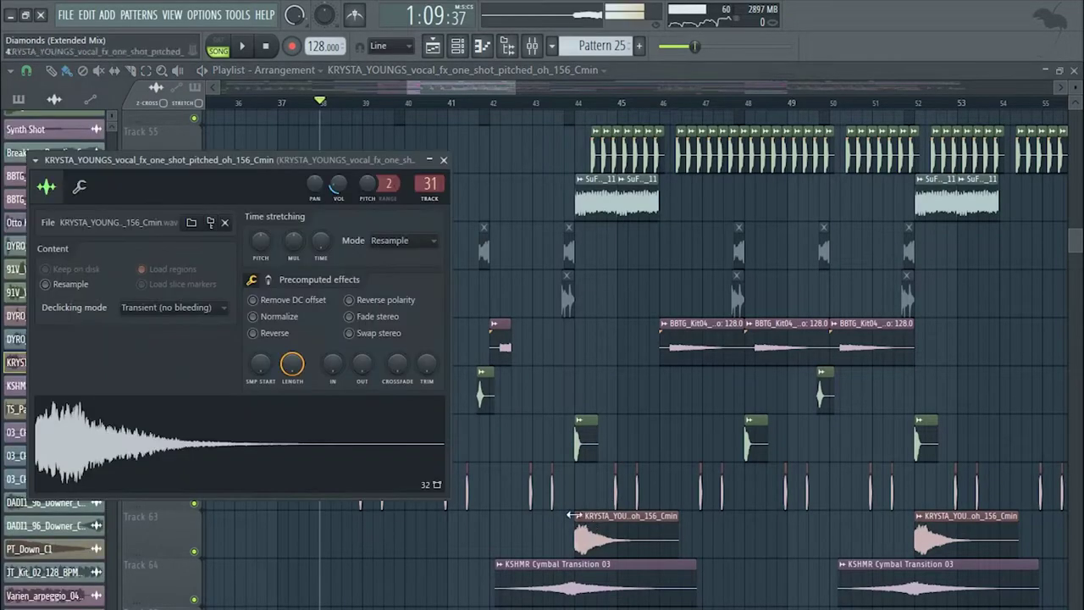
{"action": "key", "text": "Escape"}
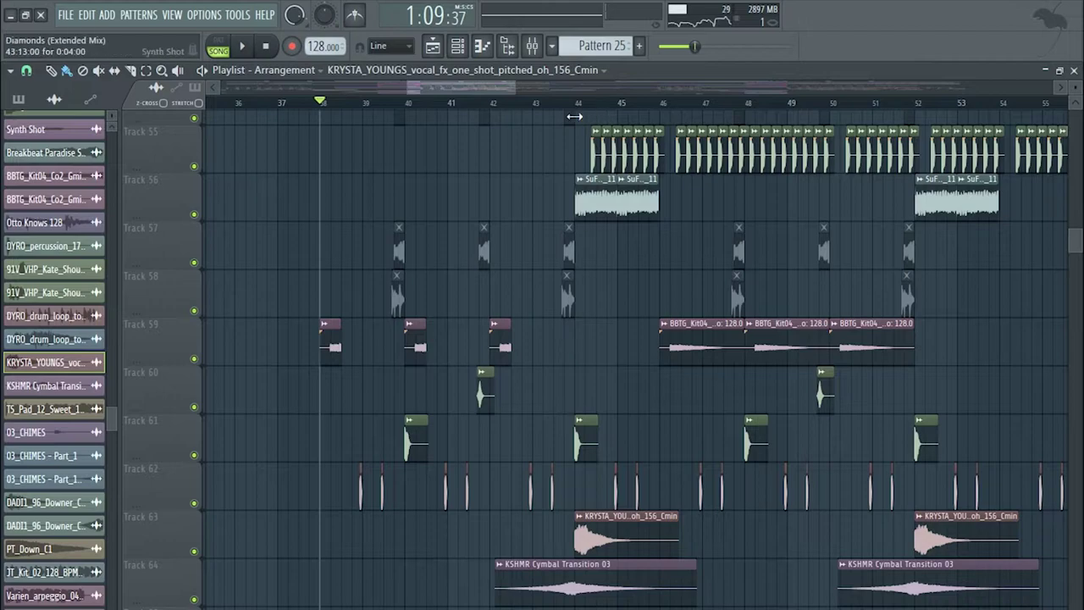
- Play the arrangement from bar 44, stop, and look back through the tracks up to the vocals
{"action": "key", "text": "space"}
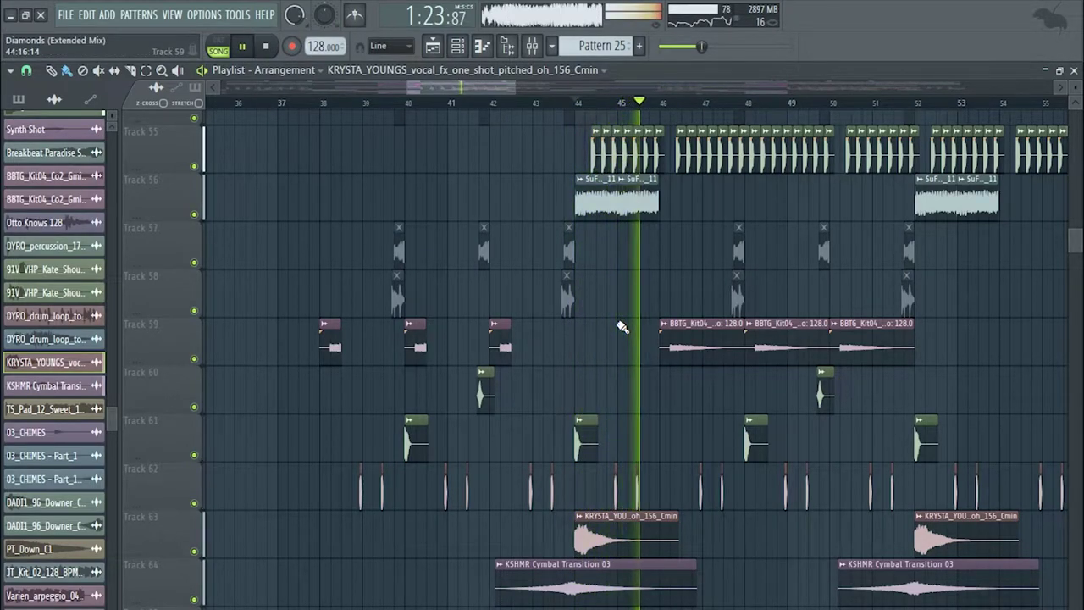
{"action": "key", "text": "space"}
{"action": "scroll", "coordinate": [622, 328], "scroll_direction": "up", "scroll_amount": 10}
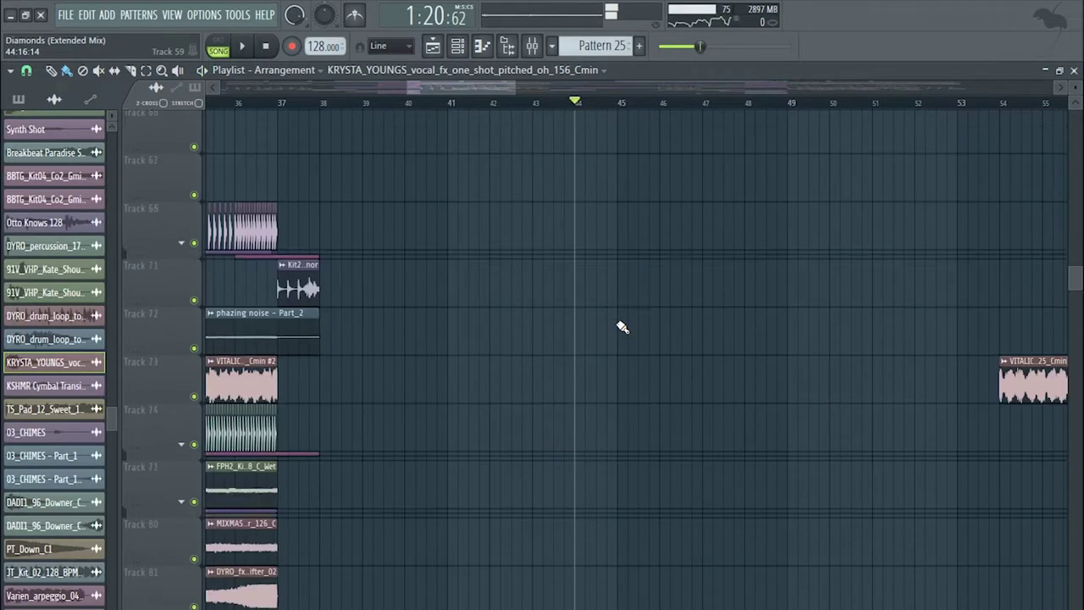
{"action": "scroll", "coordinate": [603, 375], "scroll_direction": "up", "scroll_amount": 20}
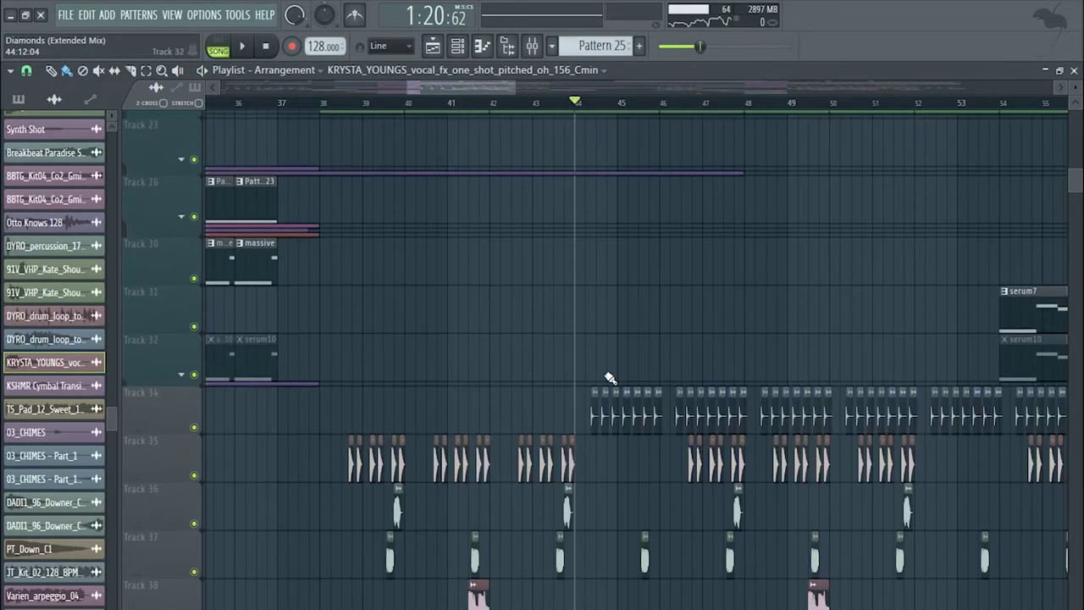
{"action": "scroll", "coordinate": [612, 380], "scroll_direction": "down", "scroll_amount": 4}
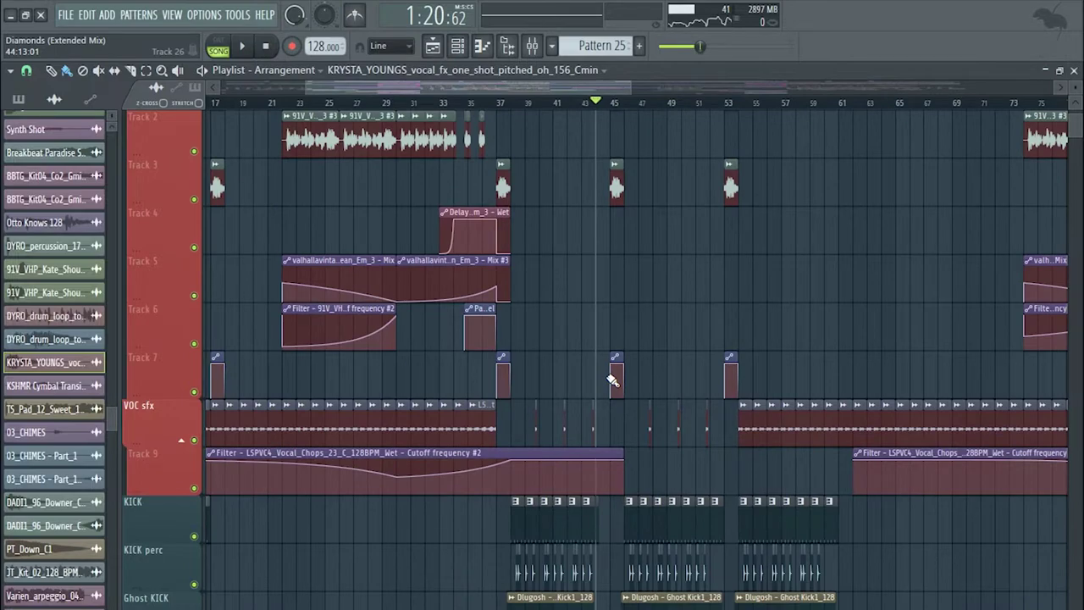
{"action": "scroll", "coordinate": [573, 299], "scroll_direction": "down", "scroll_amount": 3}
{"action": "scroll", "coordinate": [570, 303], "scroll_direction": "down", "scroll_amount": 3}
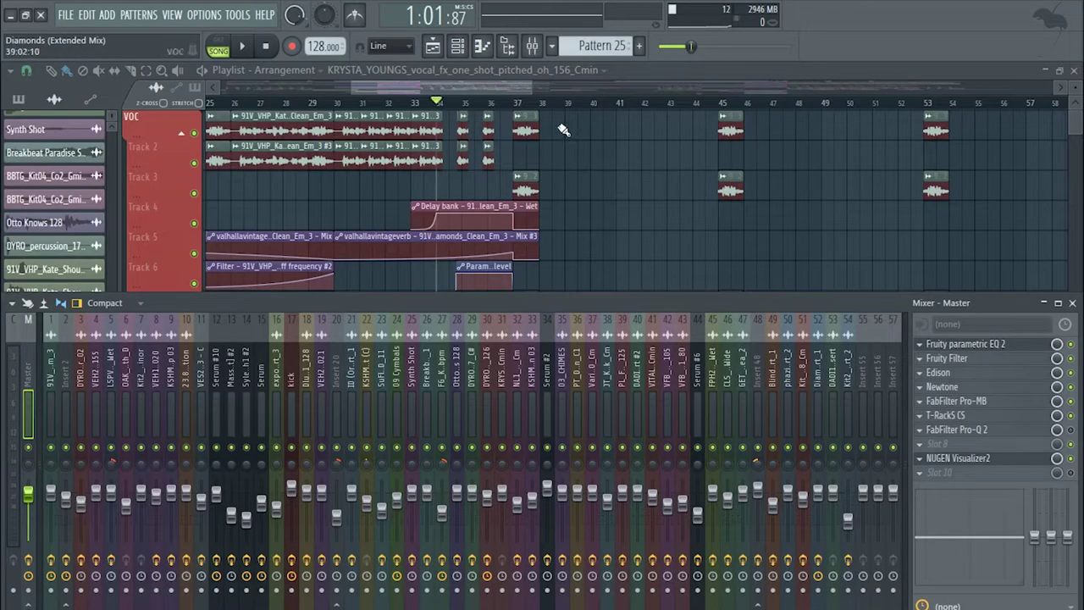
- Play the drop from bar 38 with the mixer displayed, and stop
{"action": "left_click", "coordinate": [549, 103]}
{"action": "key", "text": "F9"}
{"action": "left_click", "coordinate": [542, 51]}
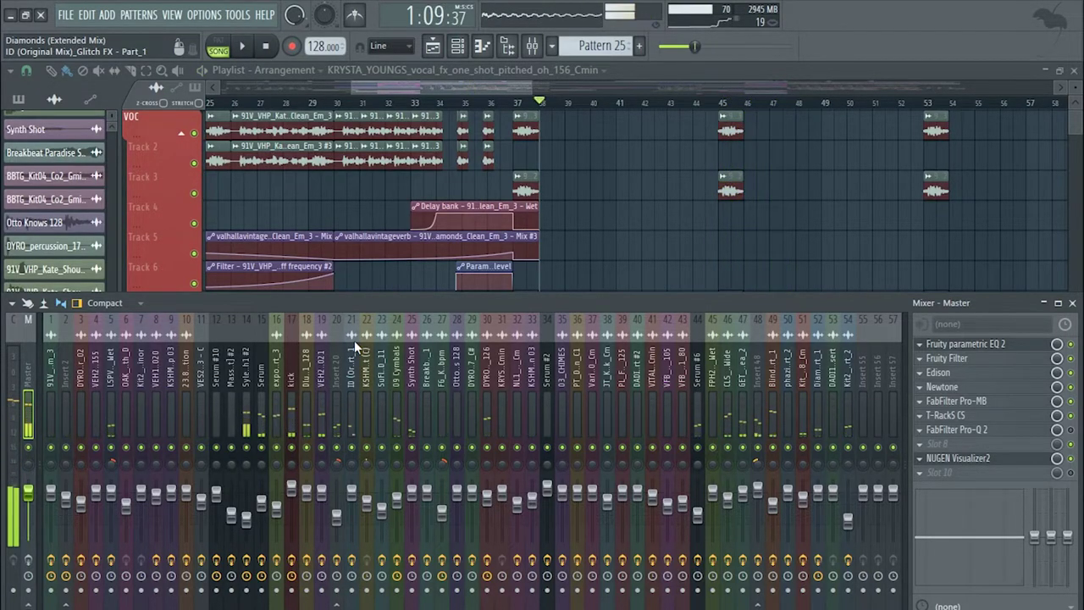
{"action": "key", "text": "space"}
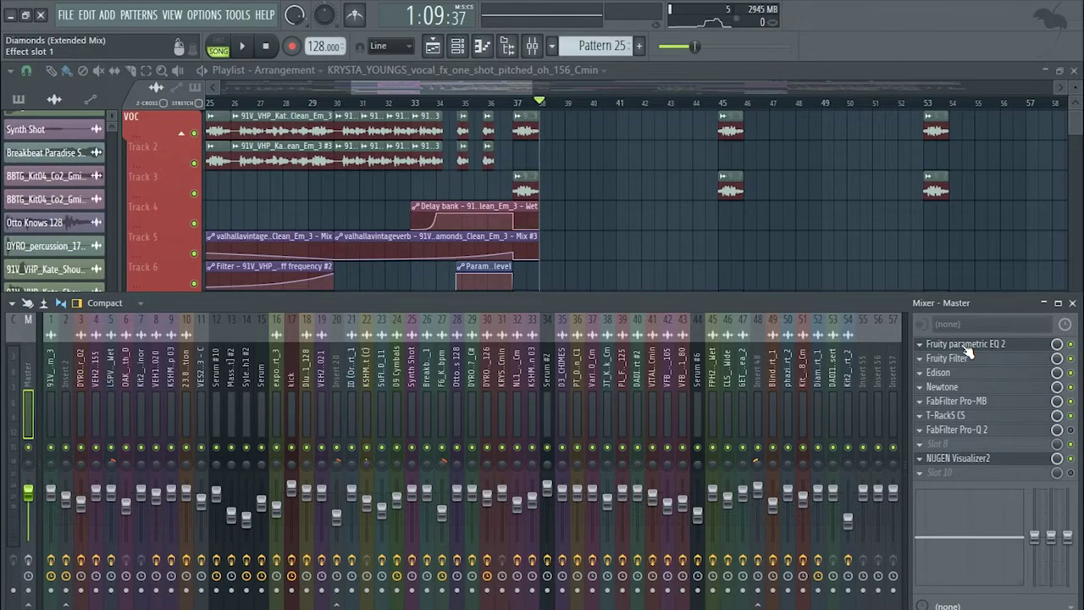
- Look over the vocal and kick tracks, and inspect Fruity parametric EQ 2 on the Master channel
{"action": "key", "text": "F9"}
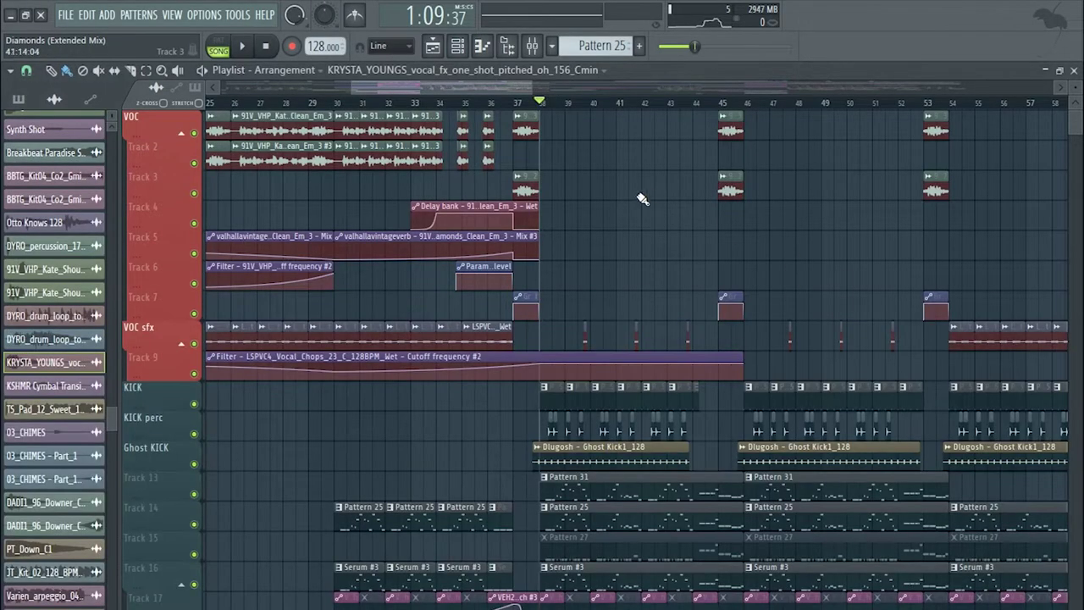
{"action": "scroll", "coordinate": [576, 242], "scroll_direction": "down", "scroll_amount": 1}
{"action": "scroll", "coordinate": [571, 162], "scroll_direction": "down", "scroll_amount": 4}
{"action": "scroll", "coordinate": [593, 163], "scroll_direction": "up", "scroll_amount": 3}
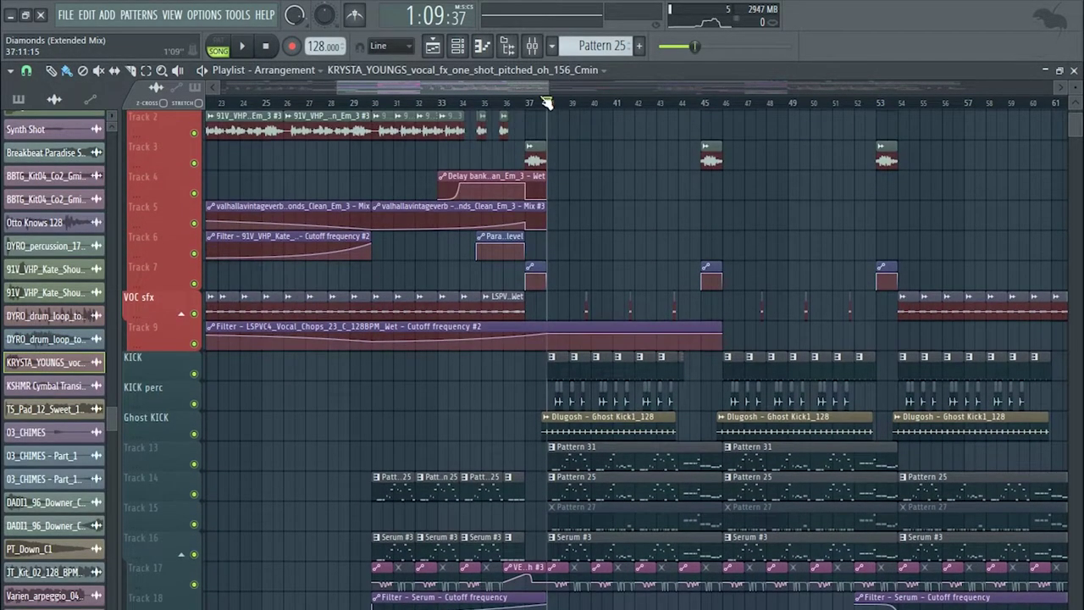
{"action": "key", "text": "F9"}
{"action": "left_click", "coordinate": [936, 343]}
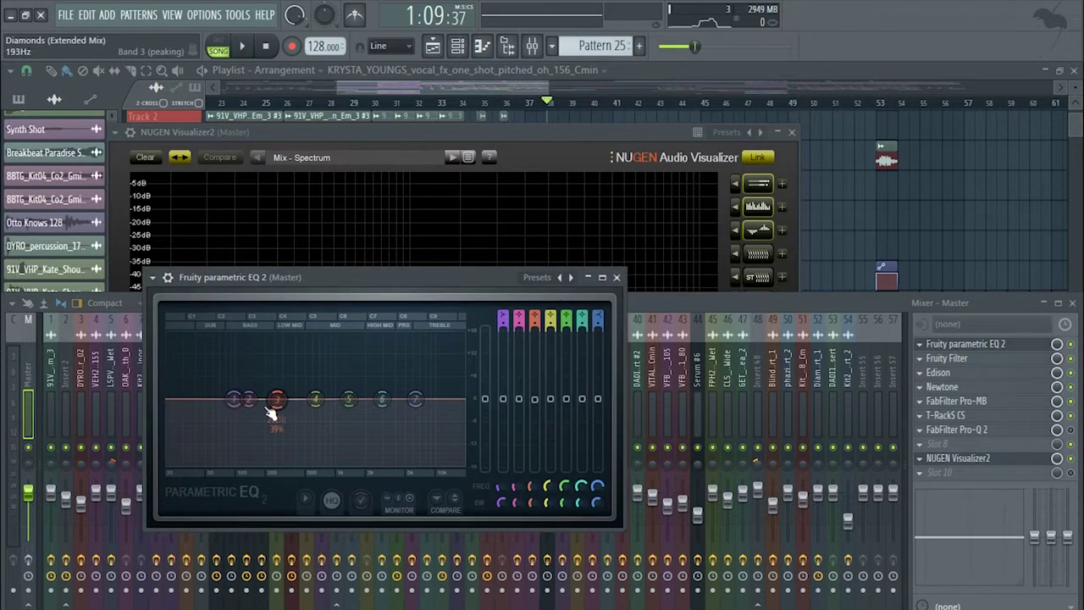
{"action": "left_click", "coordinate": [842, 218]}
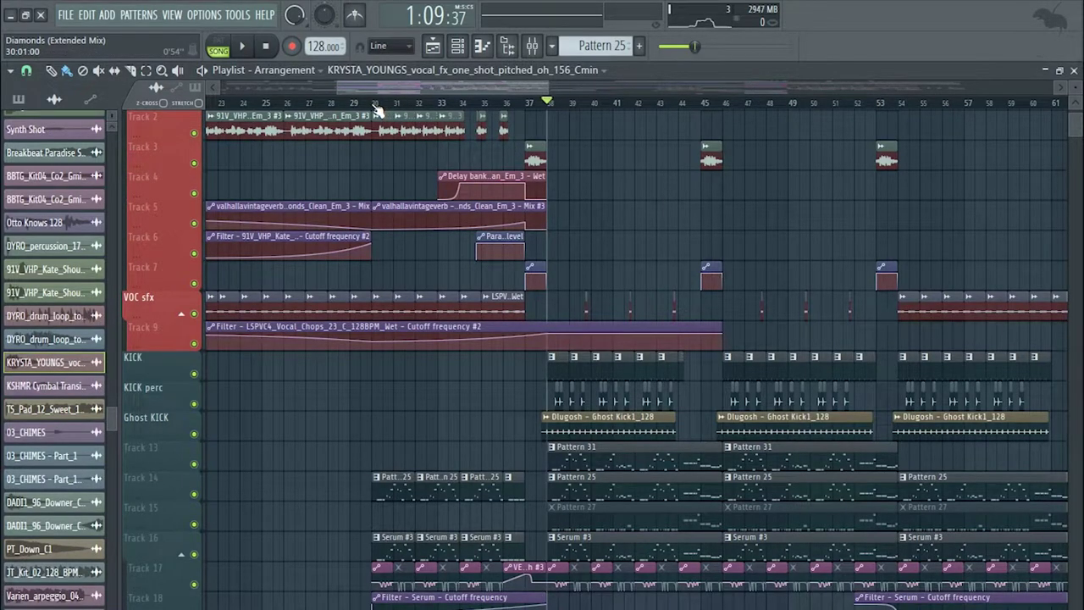
- Select bars 30 to 37 in the playlist and expand the MASTER AUTOMATIONS track group
{"action": "left_click_drag", "start_coordinate": [374, 105], "coordinate": [549, 121]}
{"action": "scroll", "coordinate": [542, 199], "scroll_direction": "down", "scroll_amount": 1}
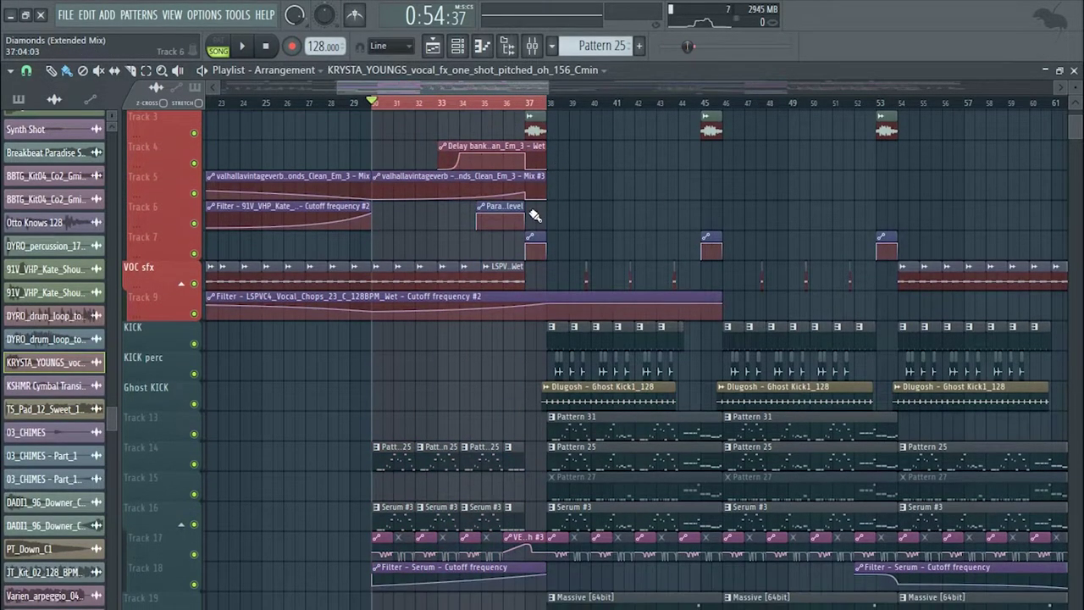
{"action": "scroll", "coordinate": [570, 246], "scroll_direction": "down", "scroll_amount": 12}
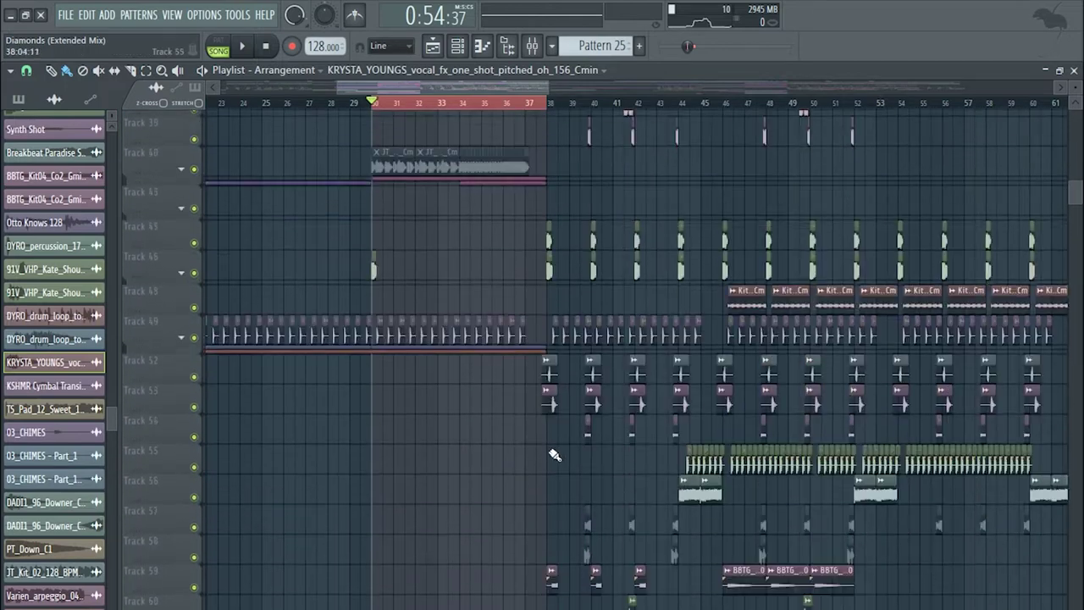
{"action": "scroll", "coordinate": [554, 455], "scroll_direction": "down", "scroll_amount": 12}
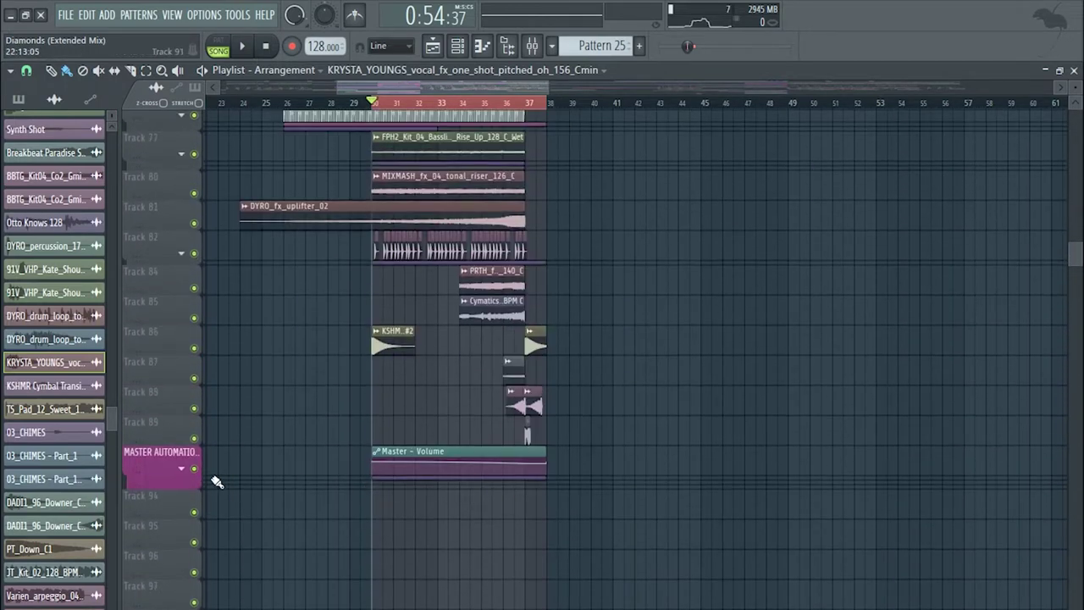
{"action": "left_click", "coordinate": [181, 469]}
{"action": "scroll", "coordinate": [410, 559], "scroll_direction": "up", "scroll_amount": 3}
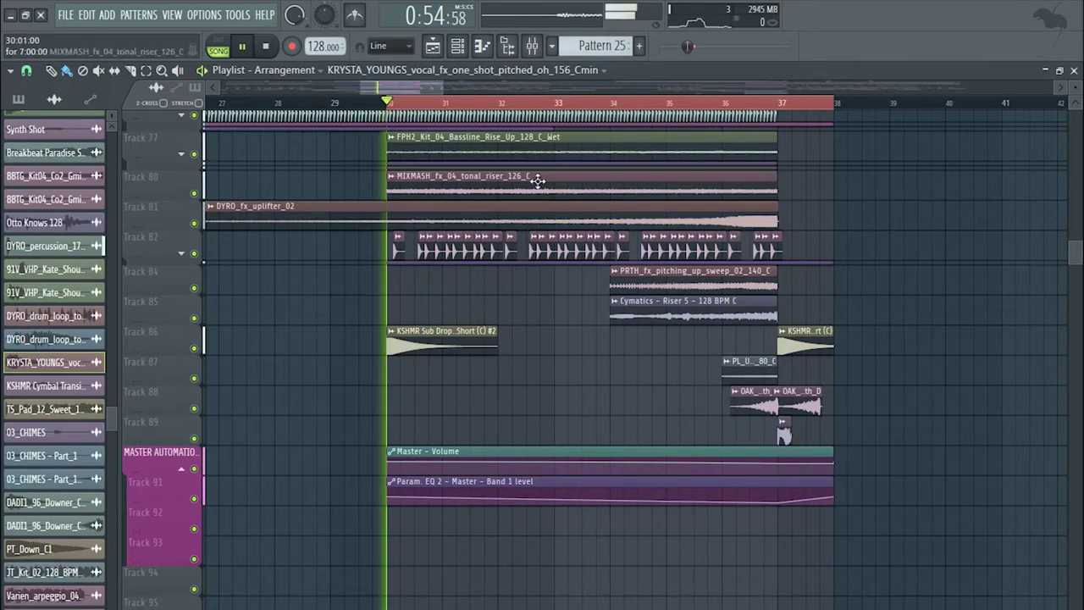
- Play the build-up while inspecting NUGEN Visualizer2 and Fruity parametric EQ 2 on the Master channel, and stop
{"action": "left_click", "coordinate": [532, 46]}
{"action": "left_click", "coordinate": [957, 457]}
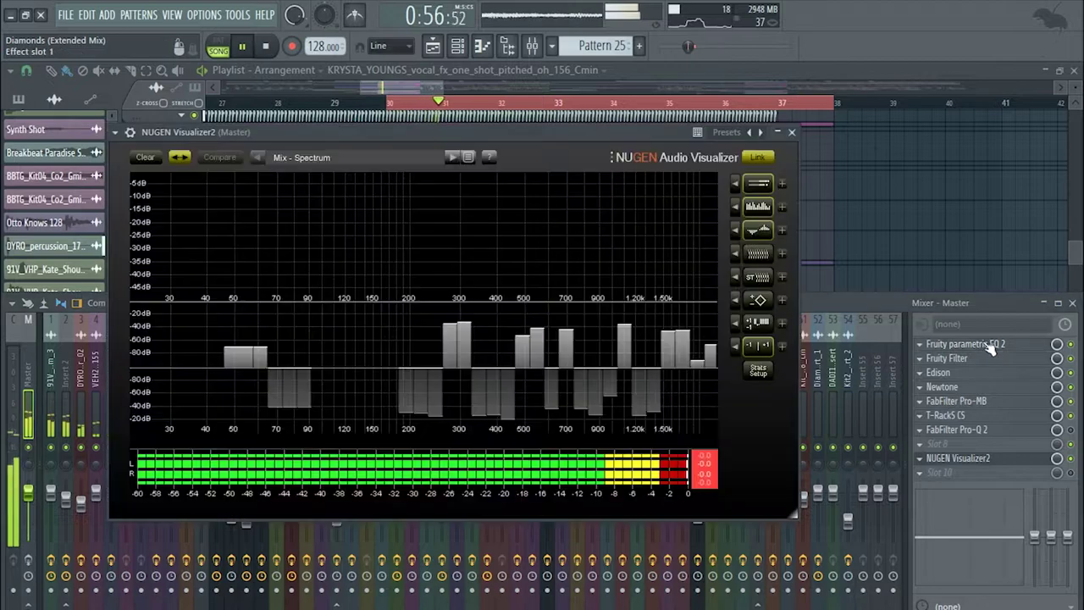
{"action": "left_click", "coordinate": [991, 350]}
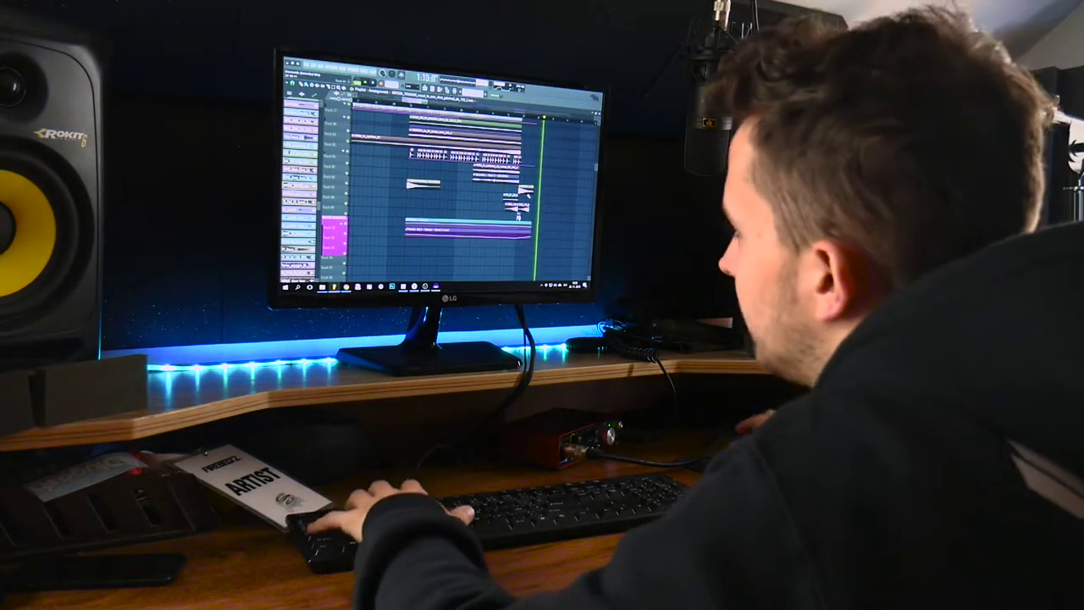
{"action": "key", "text": "space"}
- Examine the Master - Volume automation and play it into the drop, checking the Master fader in the mixer, and stop
{"action": "scroll", "coordinate": [450, 250], "scroll_direction": "up", "scroll_amount": 3}
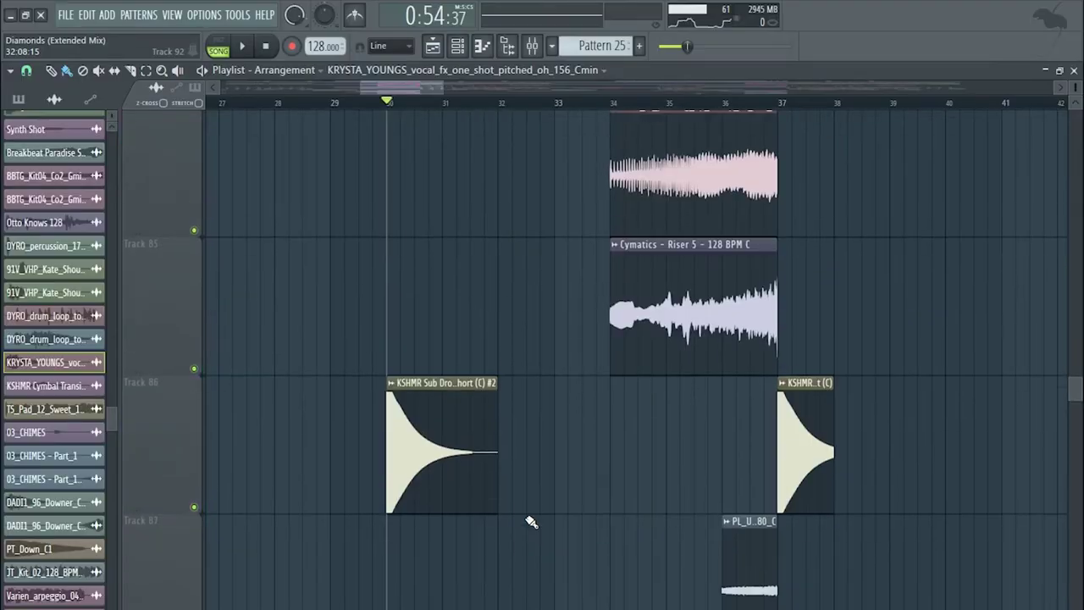
{"action": "scroll", "coordinate": [528, 515], "scroll_direction": "down", "scroll_amount": 3}
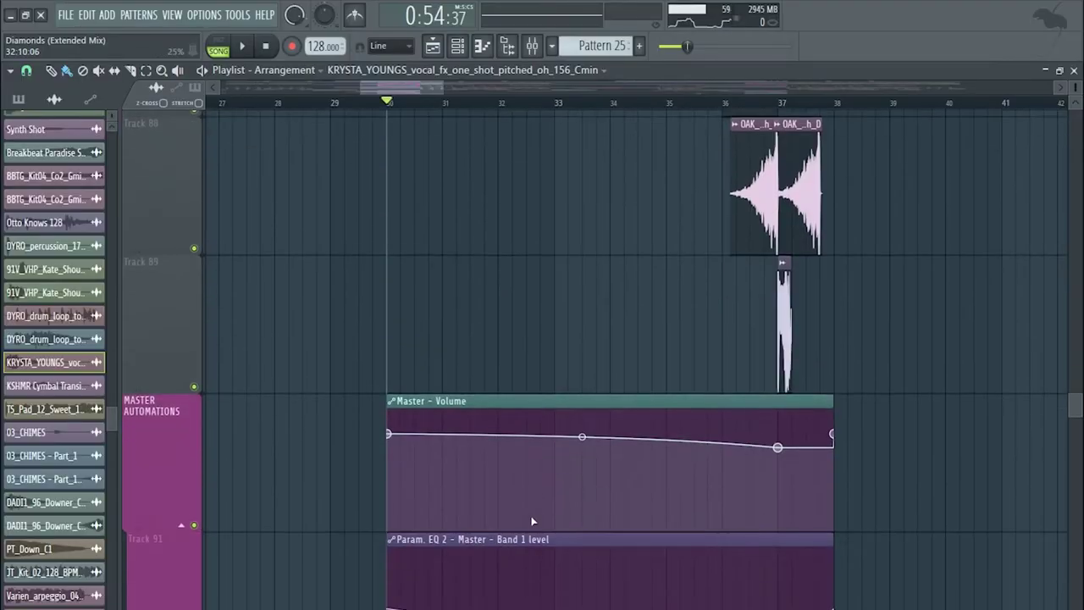
{"action": "left_click", "coordinate": [532, 46]}
{"action": "right_click", "coordinate": [428, 227]}
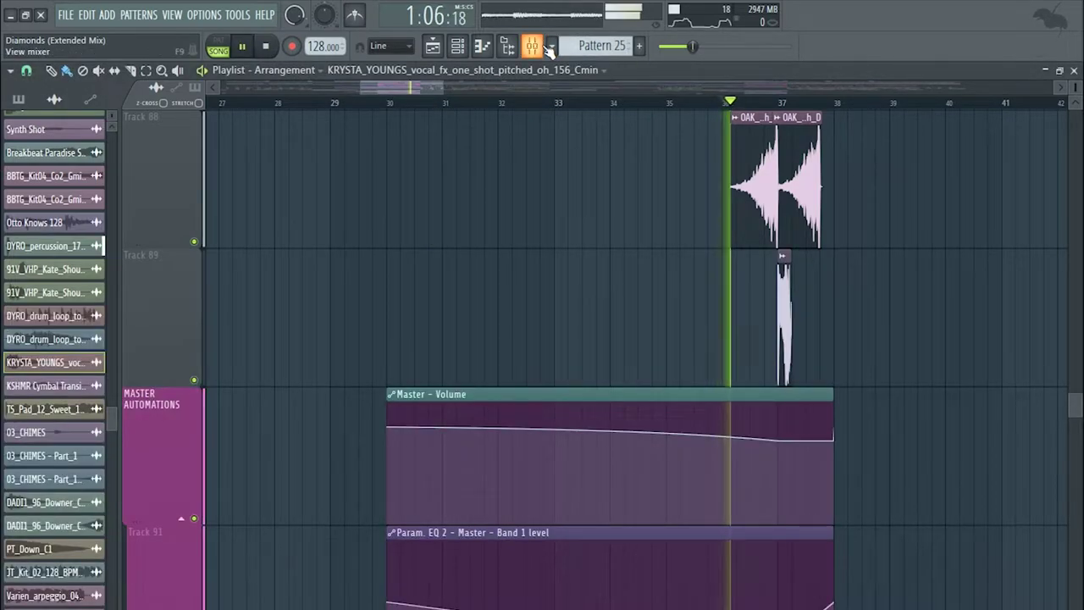
{"action": "left_click", "coordinate": [547, 48]}
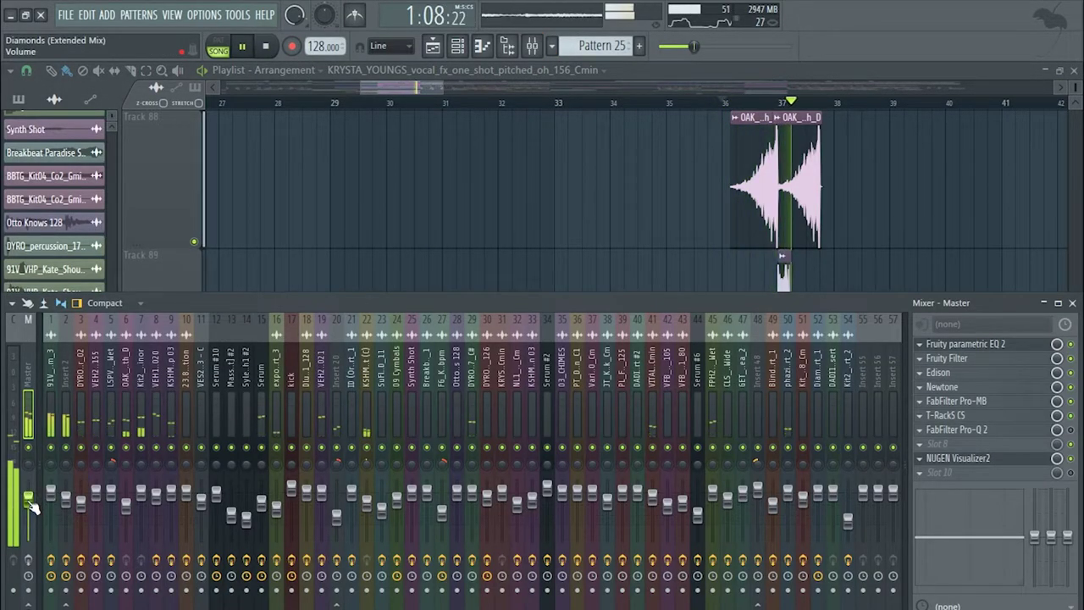
{"action": "right_click", "coordinate": [678, 255]}
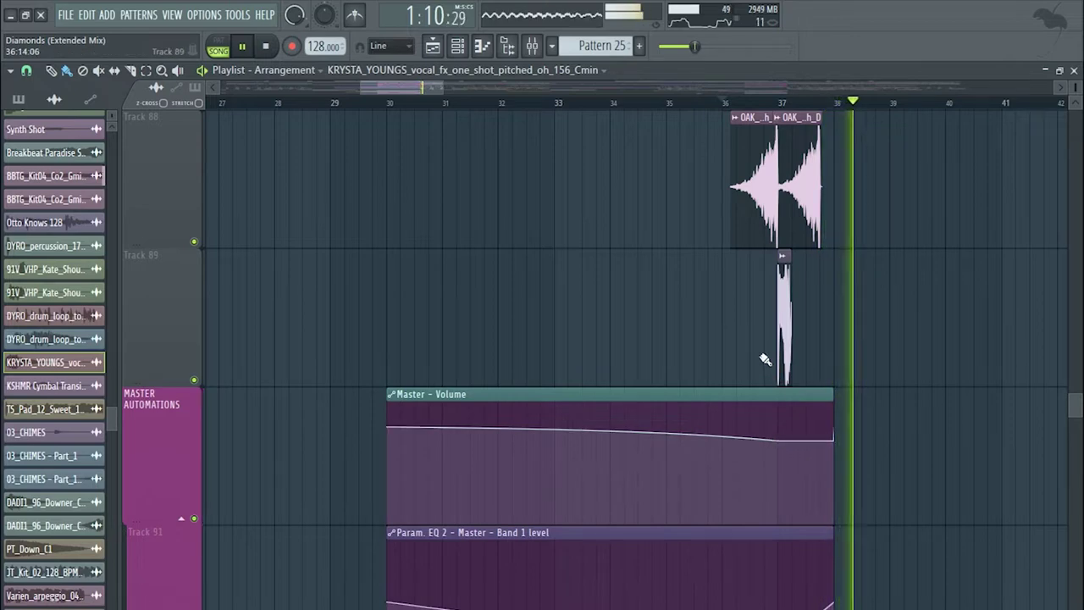
{"action": "key", "text": "space"}
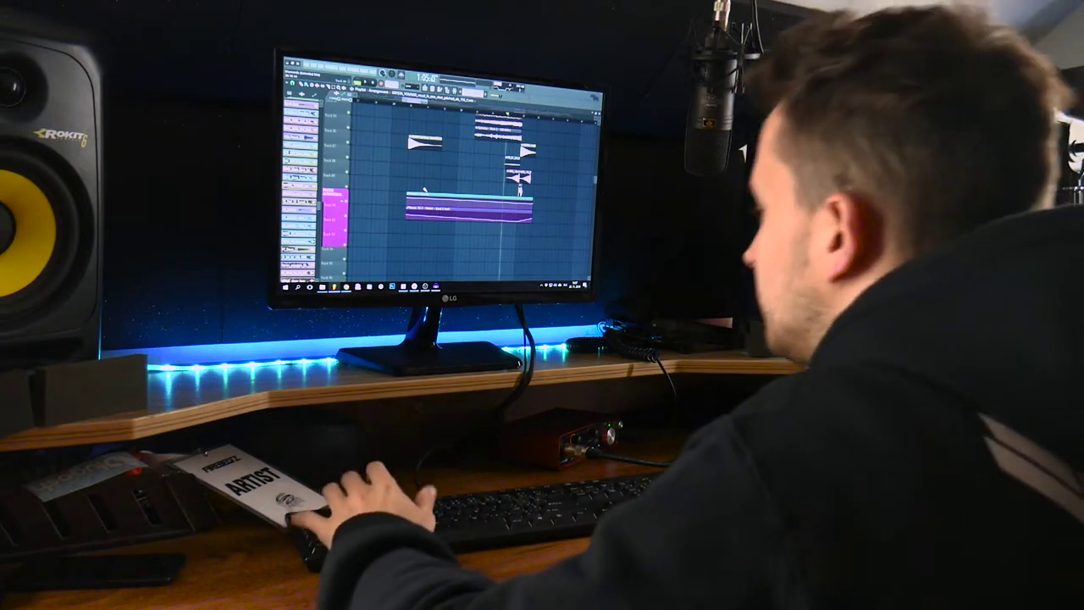
- Collapse the MASTER AUTOMATIONS track group and check the Master channel's effects in the mixer
{"action": "left_click", "coordinate": [342, 201]}
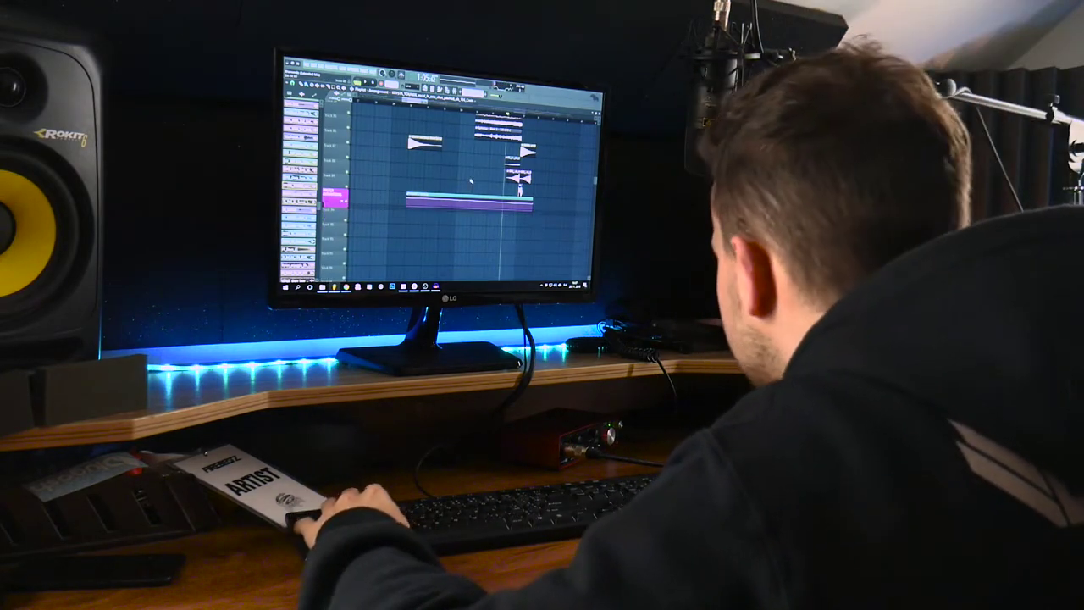
{"action": "key", "text": "F9"}
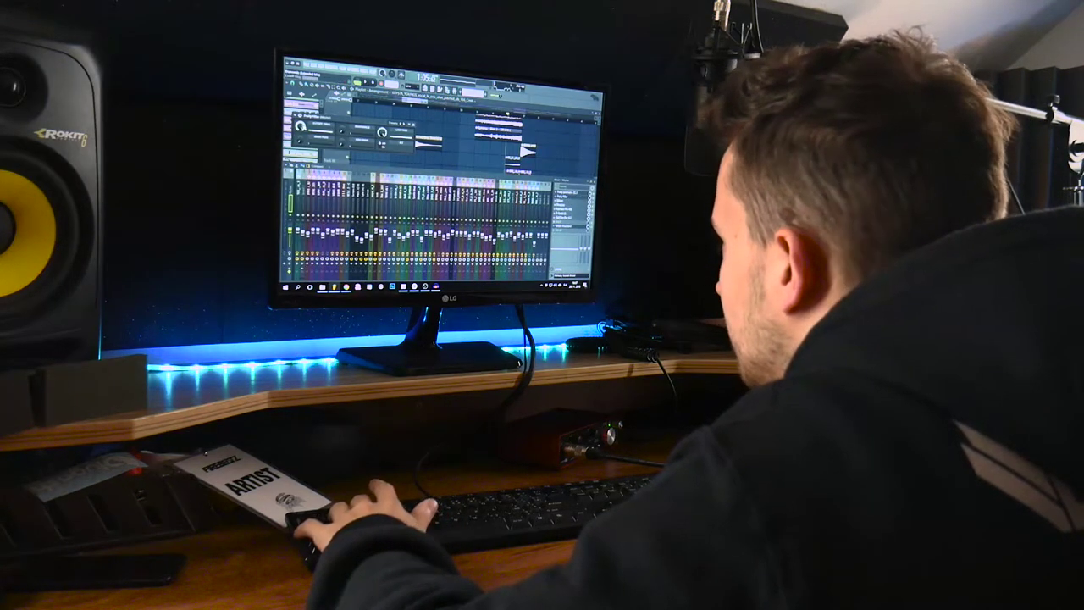
{"action": "right_click", "coordinate": [448, 157]}
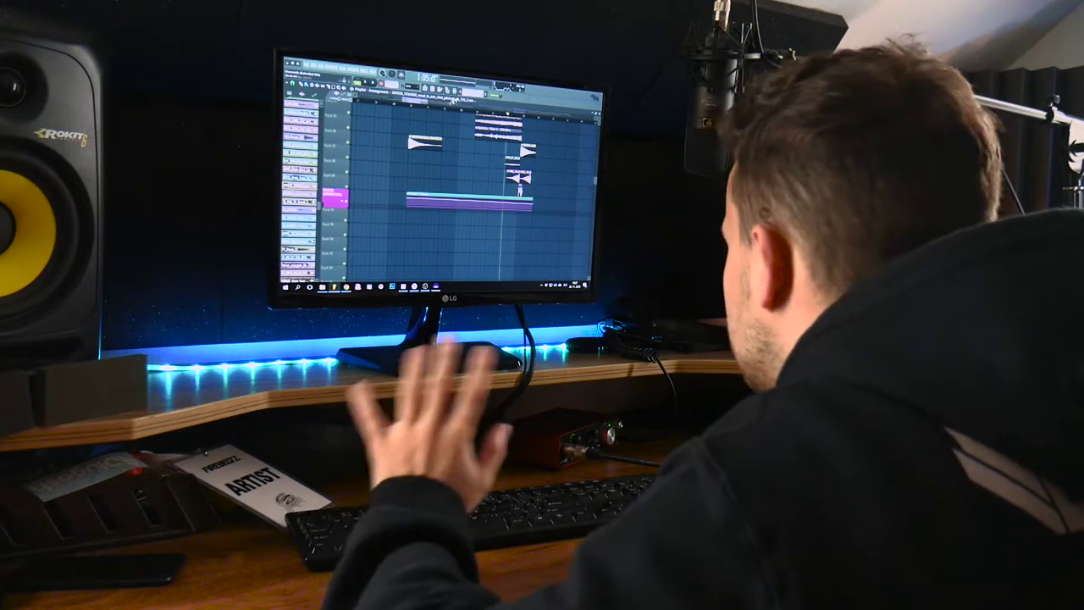
- Inspect Newtone and the FabFilter Pro-MB bands on the Master channel, and play the song through them
{"action": "key", "text": "F9"}
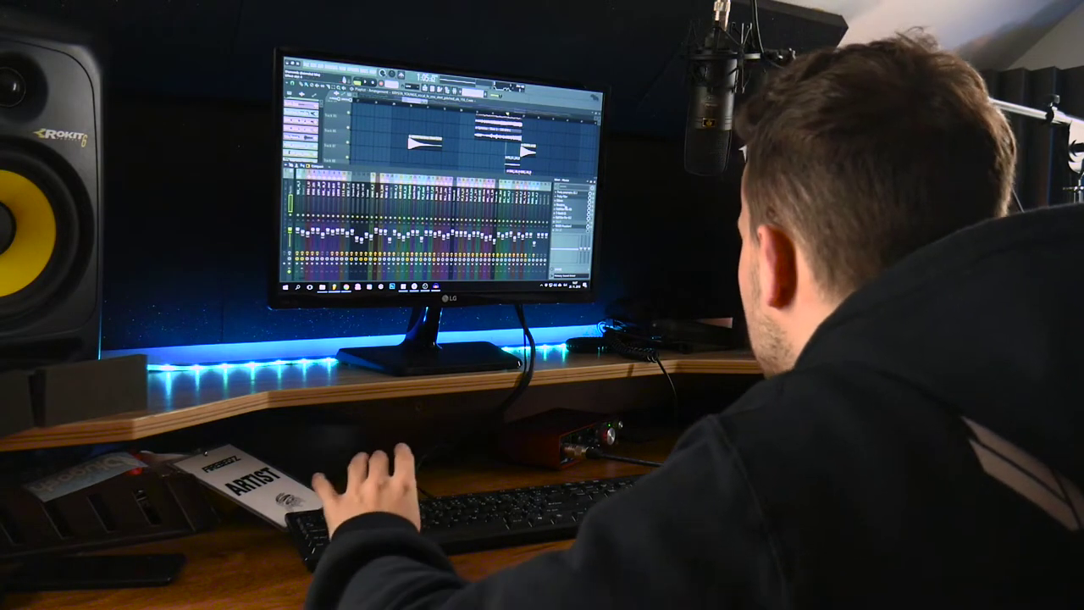
{"action": "left_click", "coordinate": [561, 201]}
{"action": "left_click", "coordinate": [565, 226]}
{"action": "left_click", "coordinate": [568, 207]}
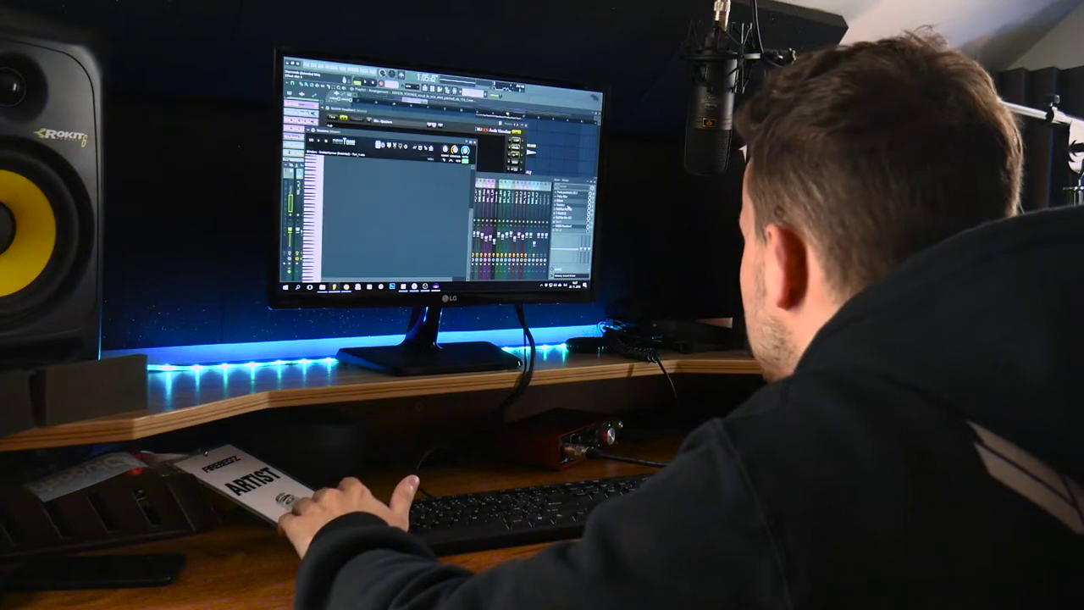
{"action": "left_click", "coordinate": [568, 207]}
{"action": "left_click", "coordinate": [571, 210]}
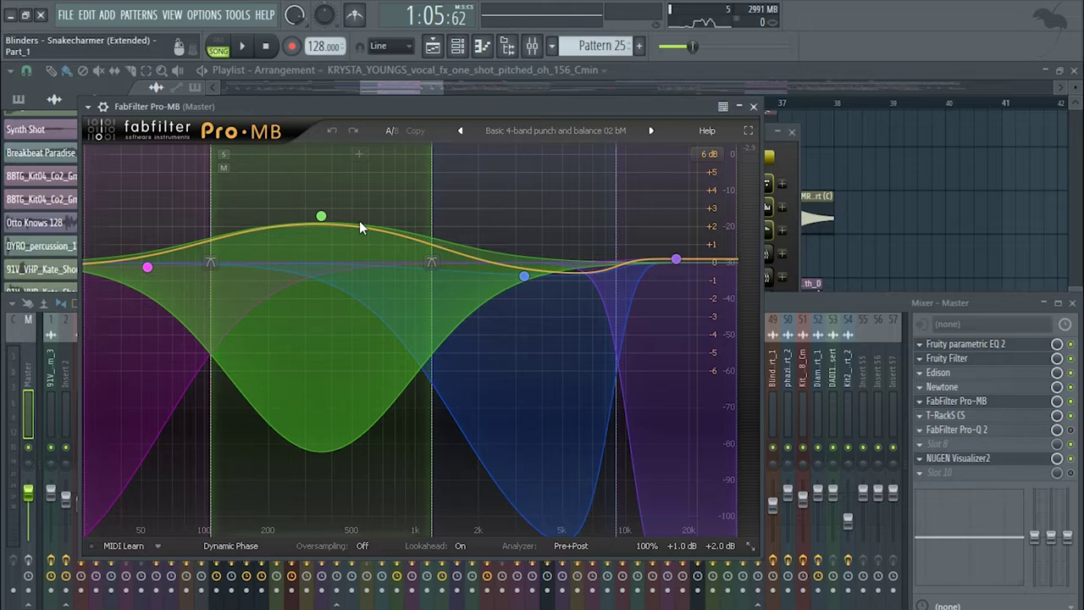
{"action": "key", "text": "space"}
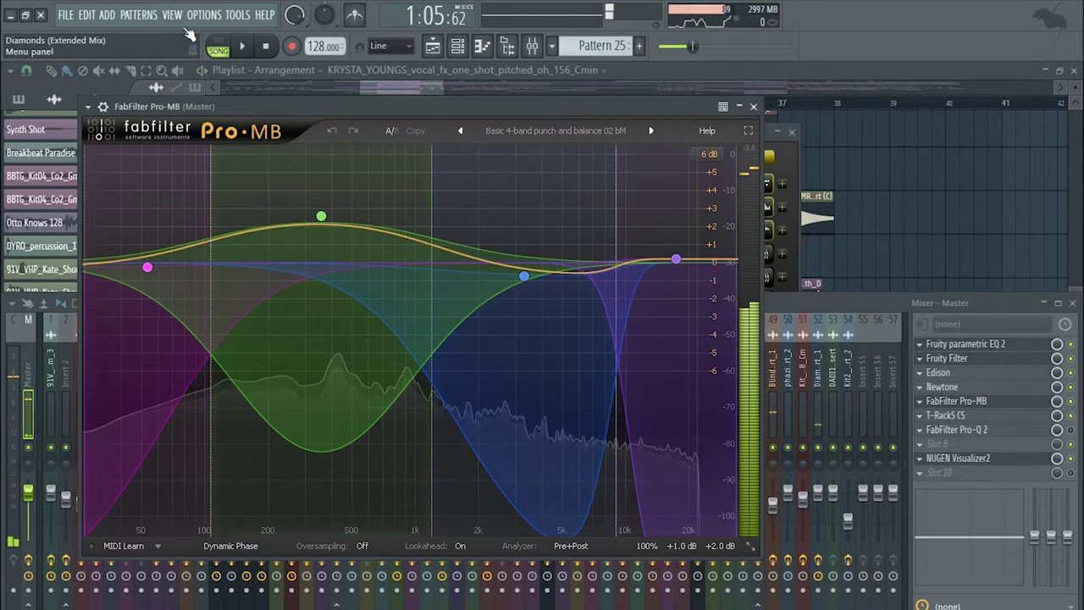
{"action": "left_click", "coordinate": [214, 17]}
{"action": "mouse_move", "coordinate": [239, 21]}
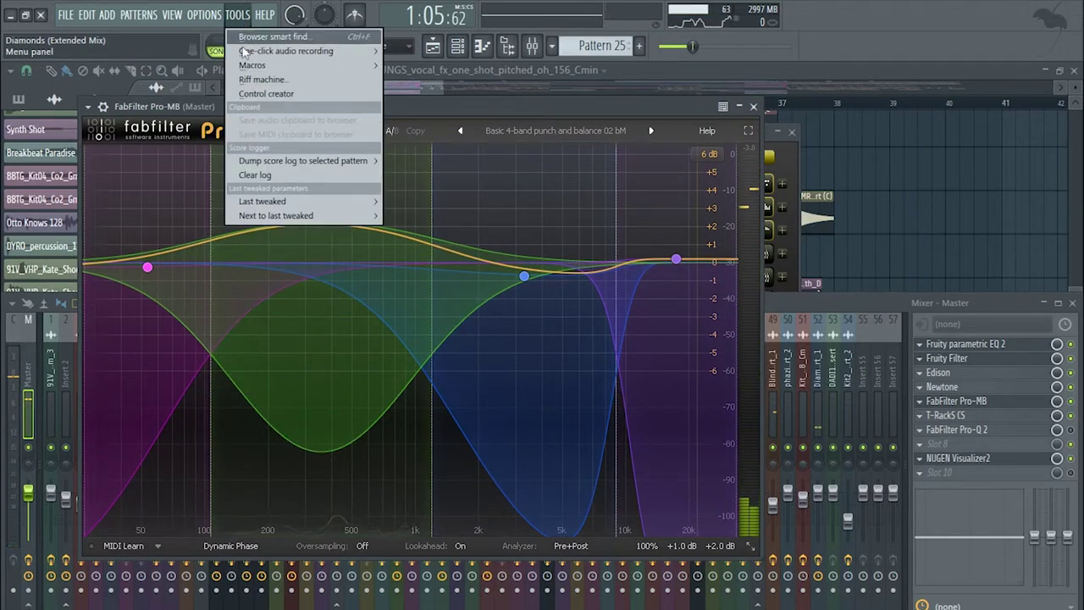
{"action": "mouse_move", "coordinate": [252, 66]}
{"action": "left_click", "coordinate": [459, 175]}
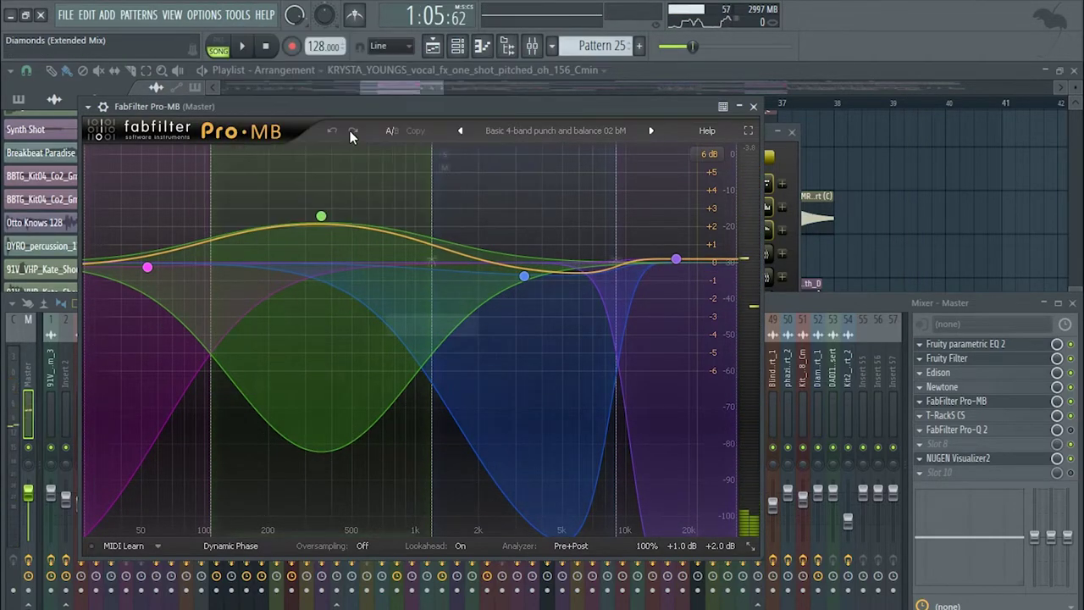
- Open the current project's settings and examine the time signature and timebase (PPQ)
{"action": "left_click", "coordinate": [205, 15]}
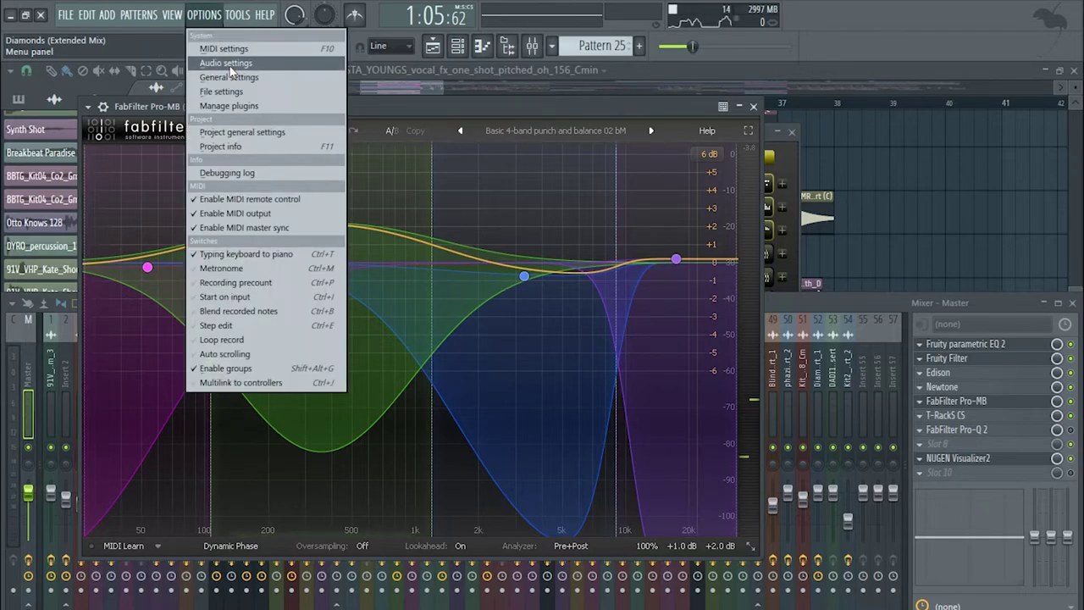
{"action": "left_click", "coordinate": [227, 64]}
{"action": "left_click", "coordinate": [567, 122]}
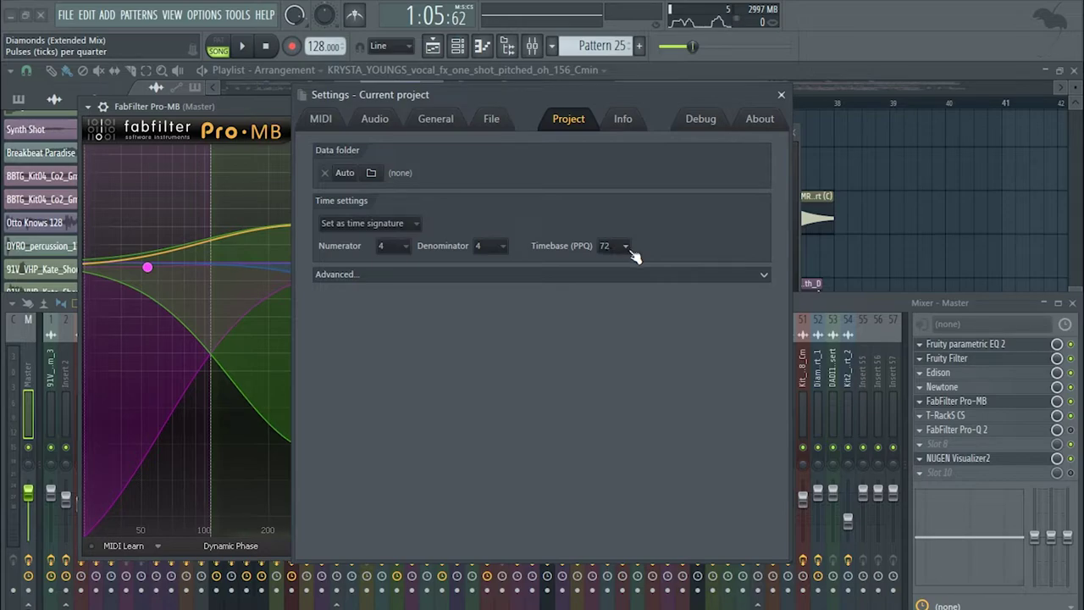
- Close the project settings and look through the later bars and tracks of the arrangement
{"action": "left_click", "coordinate": [868, 238]}
{"action": "scroll", "coordinate": [873, 210], "scroll_direction": "right", "scroll_amount": 5}
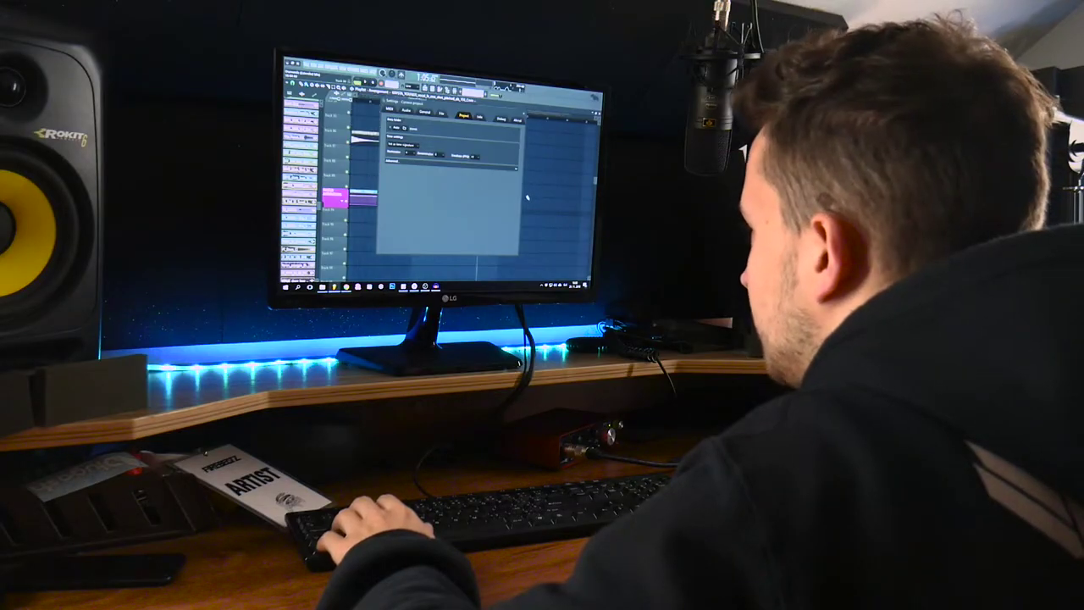
{"action": "scroll", "coordinate": [526, 197], "scroll_direction": "right", "scroll_amount": 3}
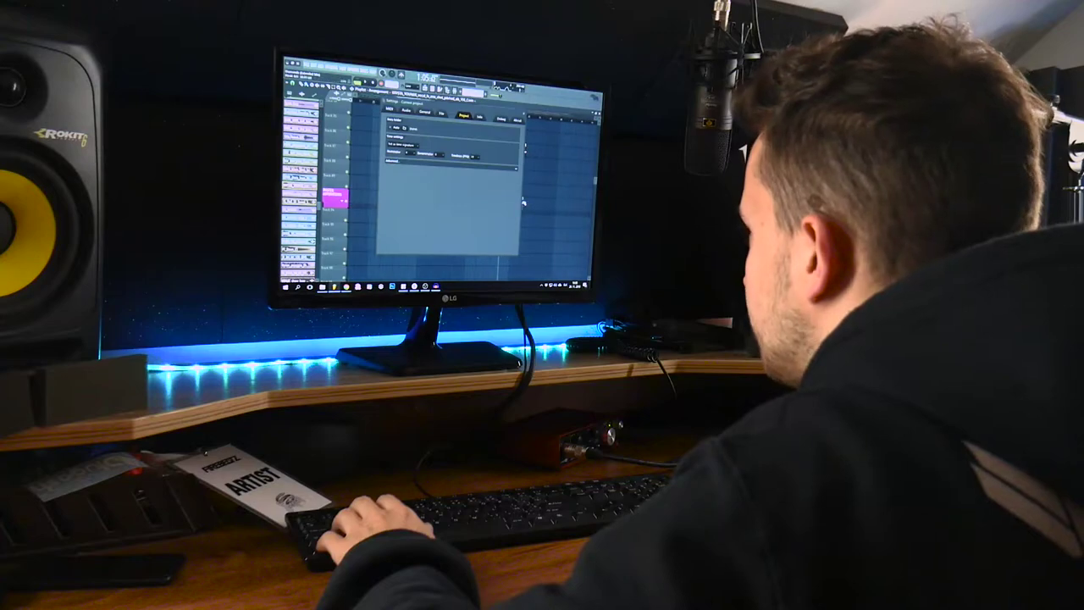
{"action": "scroll", "coordinate": [480, 165], "scroll_direction": "right", "scroll_amount": 2}
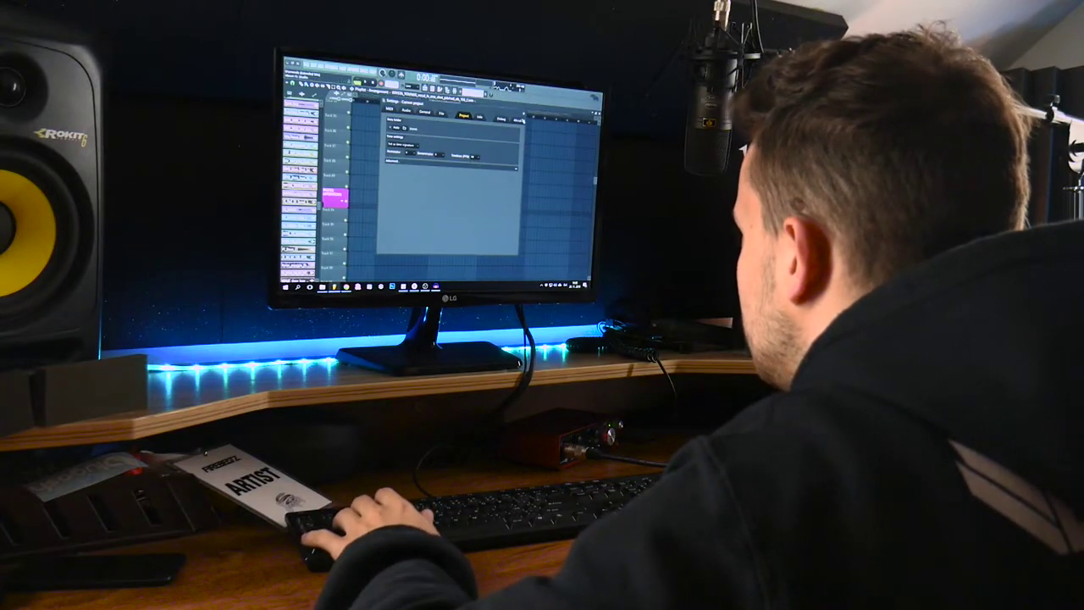
{"action": "left_click", "coordinate": [523, 115]}
{"action": "scroll", "coordinate": [500, 182], "scroll_direction": "up", "scroll_amount": 3}
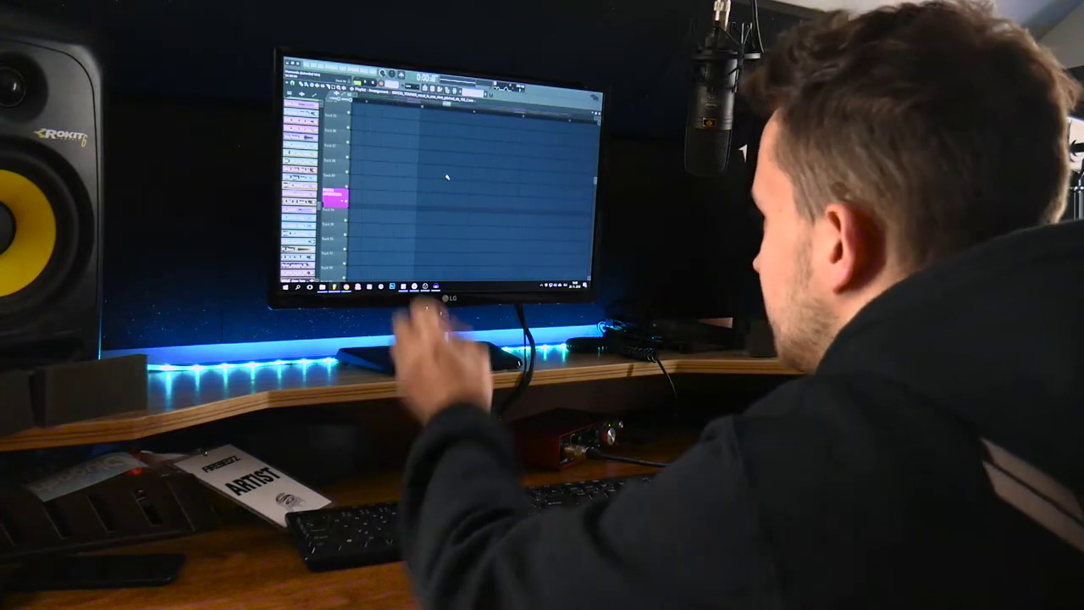
{"action": "scroll", "coordinate": [436, 179], "scroll_direction": "down", "scroll_amount": 3}
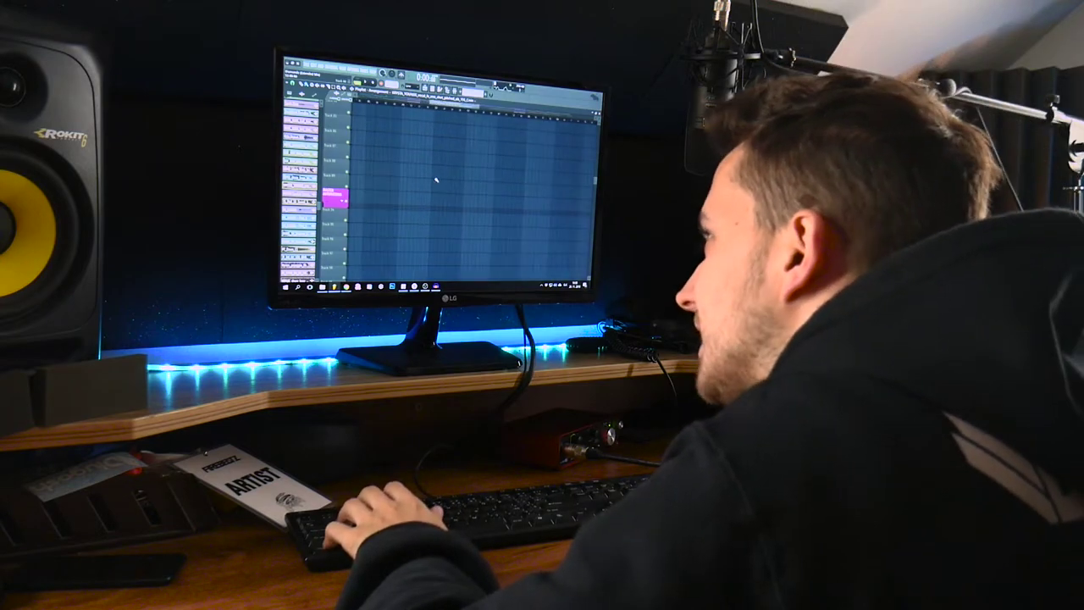
{"action": "scroll", "coordinate": [436, 178], "scroll_direction": "down", "scroll_amount": 5}
{"action": "scroll", "coordinate": [436, 175], "scroll_direction": "up", "scroll_amount": 10}
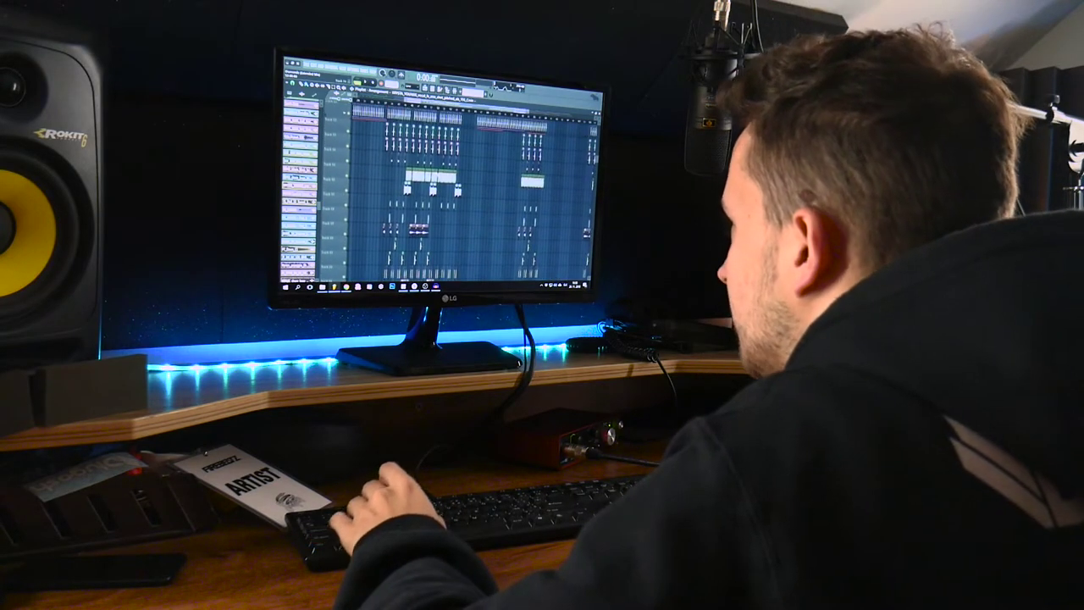
- Place the playhead just before bar 37 in the playlist and bring up the mixer
{"action": "scroll", "coordinate": [419, 160], "scroll_direction": "up", "scroll_amount": 10}
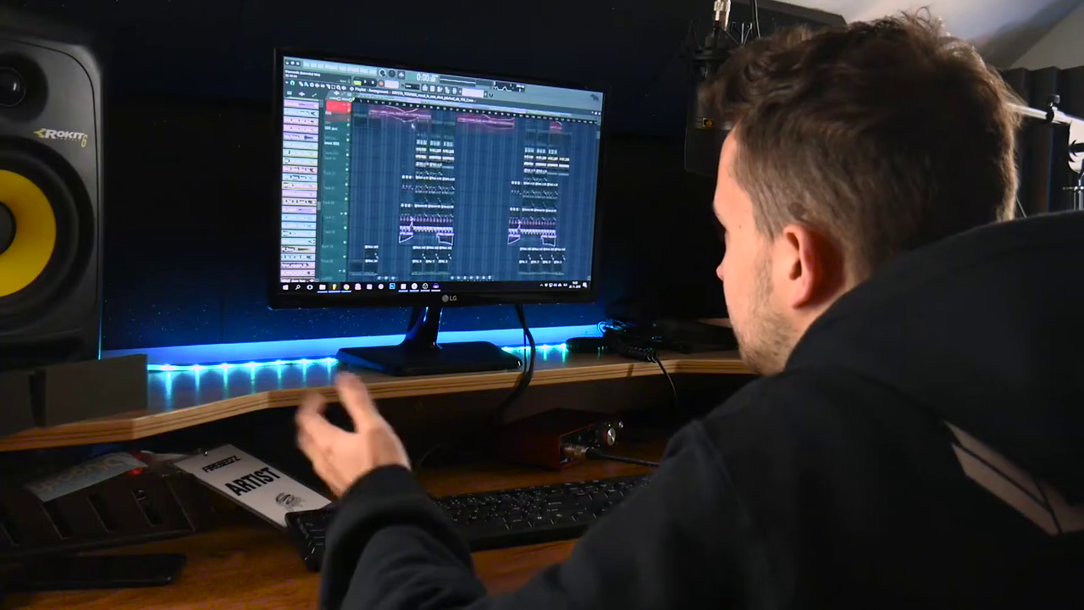
{"action": "left_click", "coordinate": [415, 105]}
{"action": "key", "text": "space"}
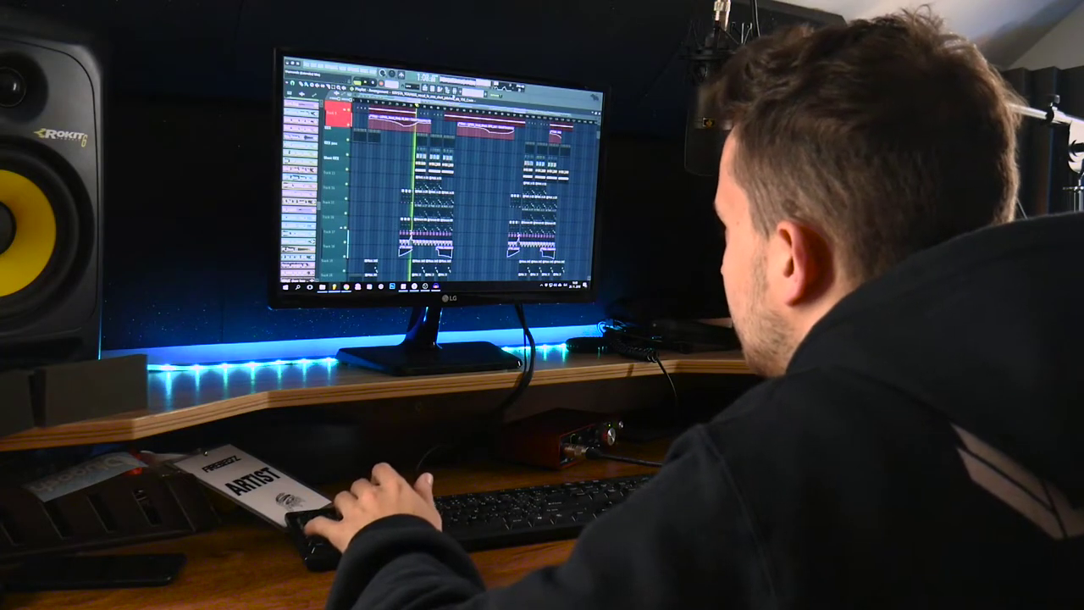
{"action": "key", "text": "F9"}
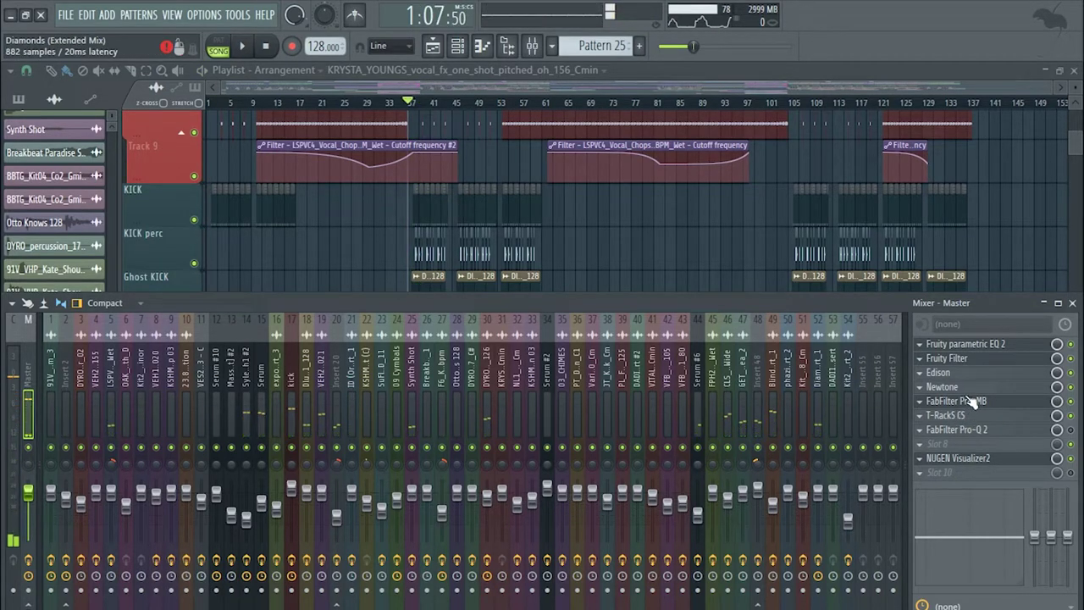
- Open FabFilter Pro-MB on the Master channel and play the song through it
{"action": "left_click", "coordinate": [173, 16]}
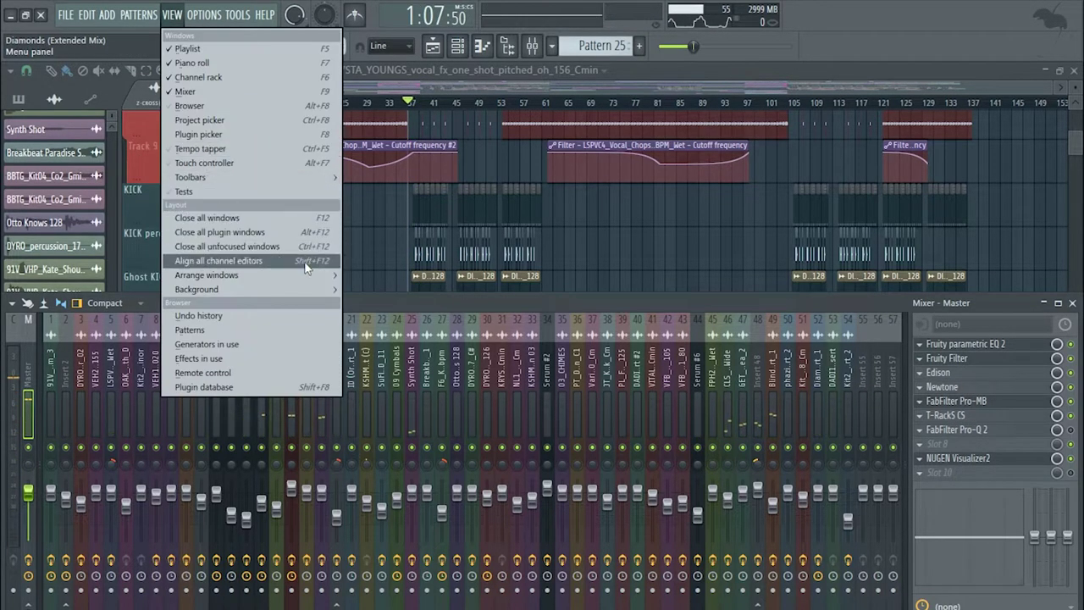
{"action": "left_click", "coordinate": [265, 238]}
{"action": "left_click", "coordinate": [956, 400]}
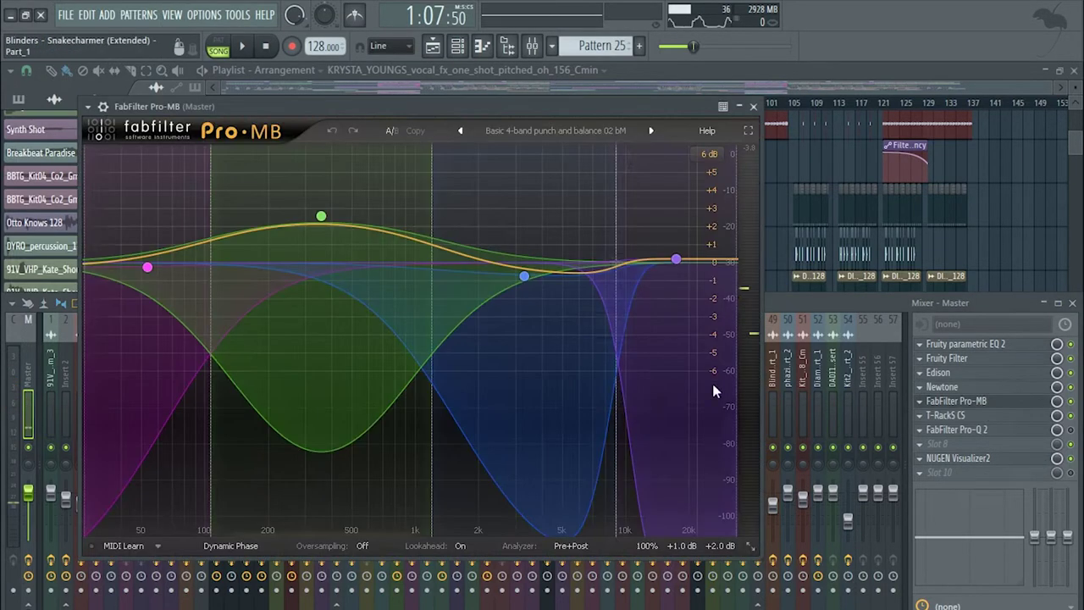
{"action": "key", "text": "space"}
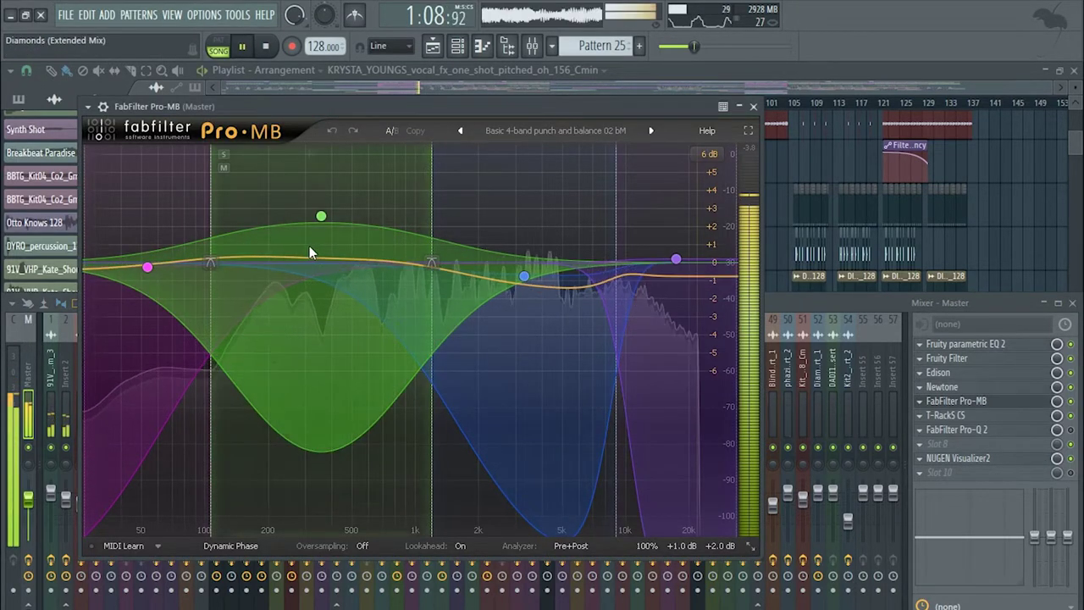
- Inspect the individual Pro-MB bands' compression settings during playback, and stop the song
{"action": "left_click", "coordinate": [149, 270]}
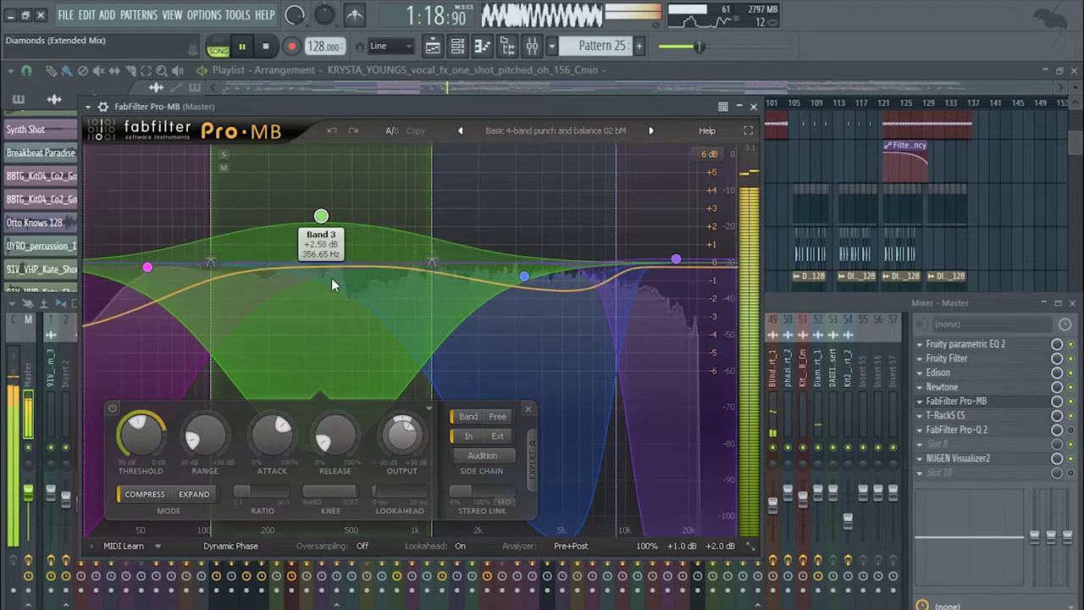
{"action": "left_click", "coordinate": [524, 276]}
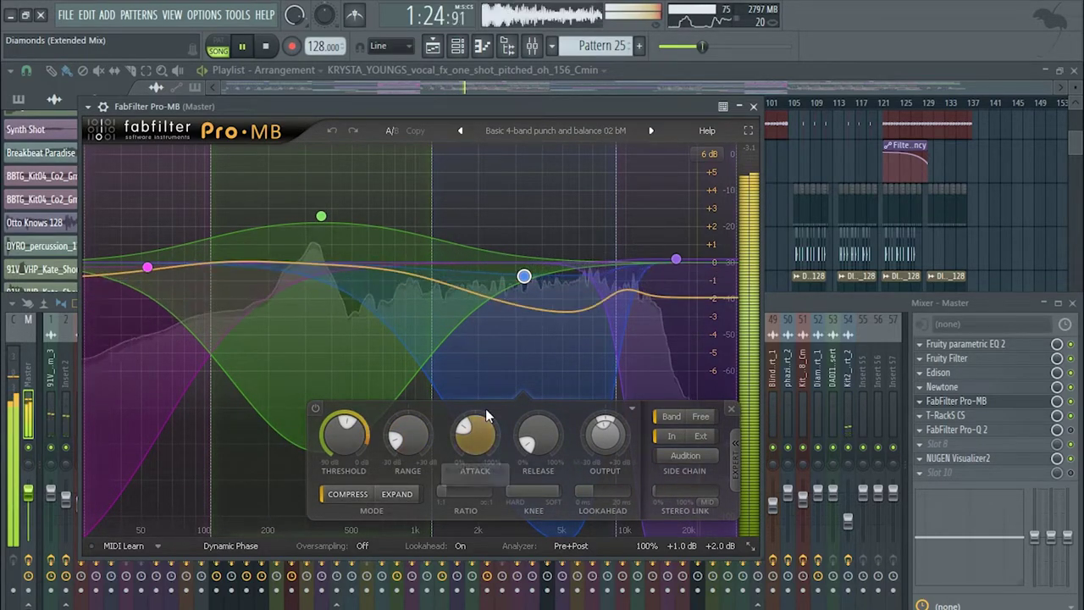
{"action": "left_click", "coordinate": [676, 258]}
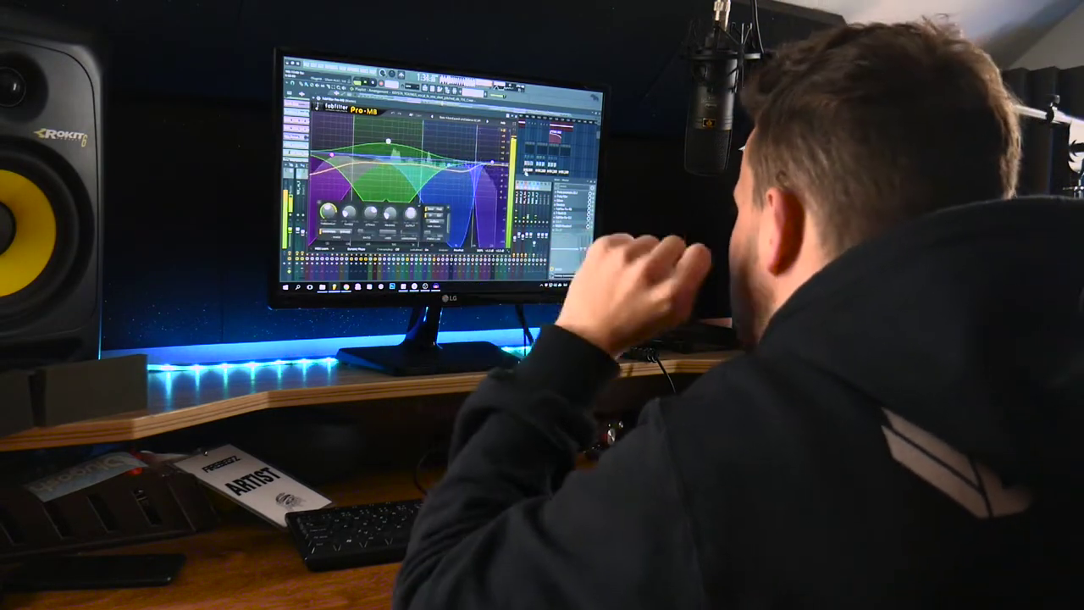
{"action": "left_click", "coordinate": [525, 179]}
{"action": "key", "text": "space"}
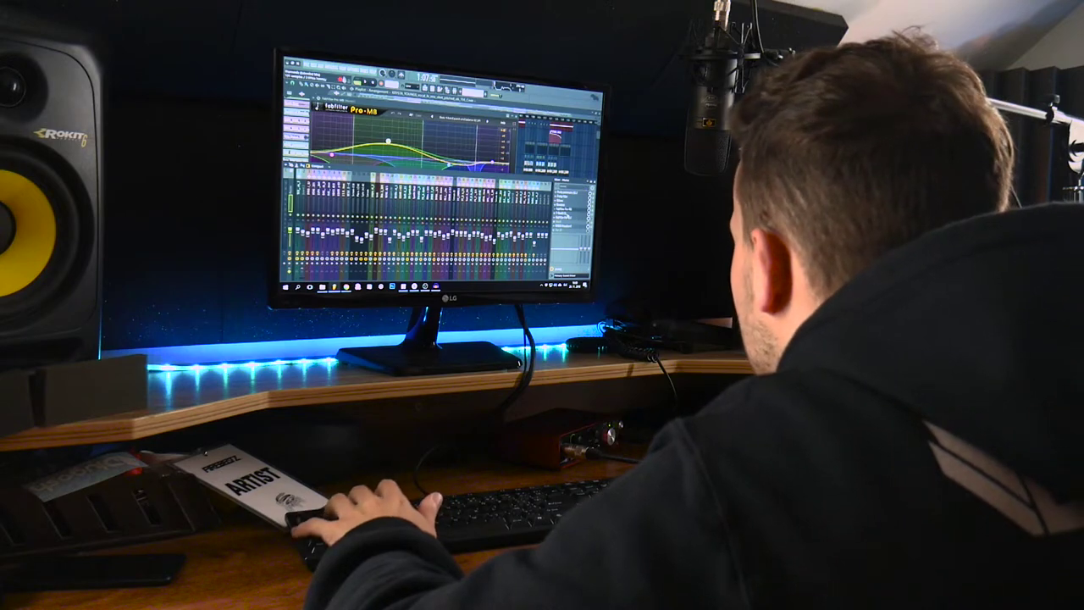
- Open T-RackS CS on the Master channel and examine its EQ, limiter and clipper modules
{"action": "left_click", "coordinate": [568, 215]}
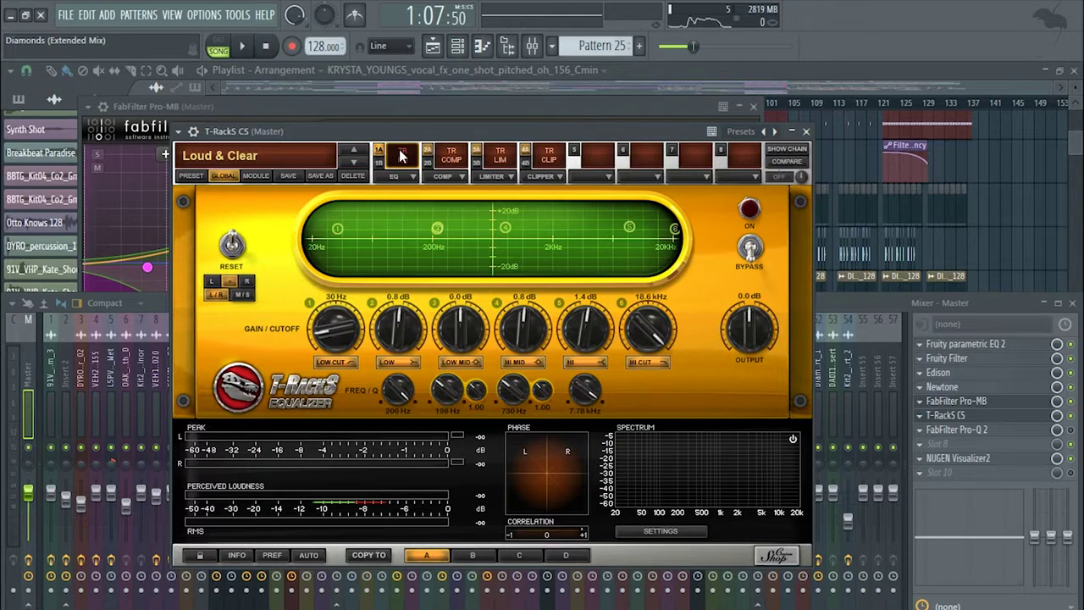
{"action": "left_click", "coordinate": [475, 154]}
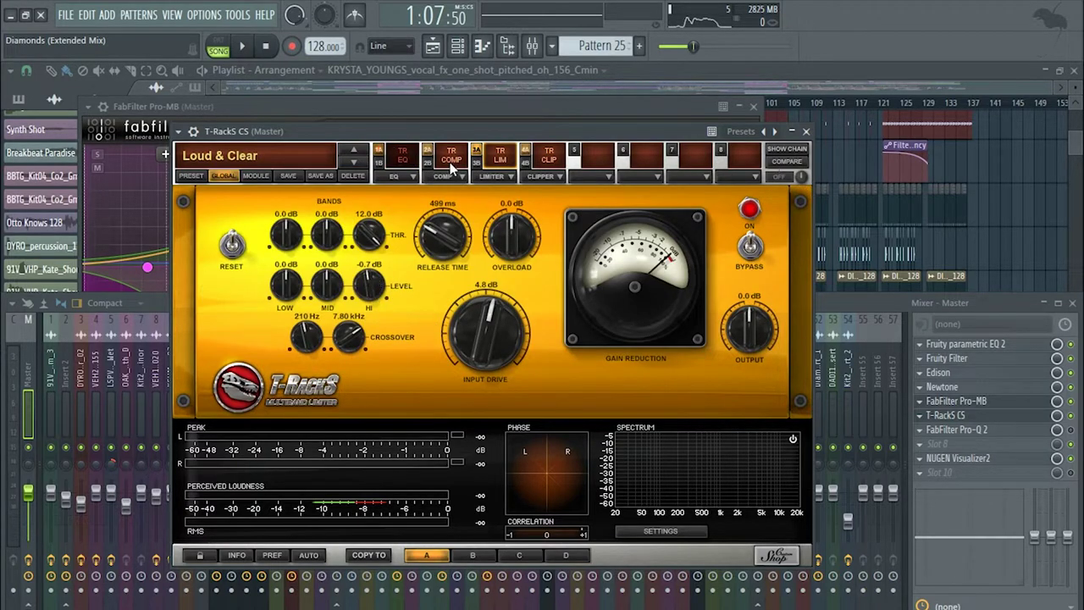
{"action": "left_click", "coordinate": [522, 157]}
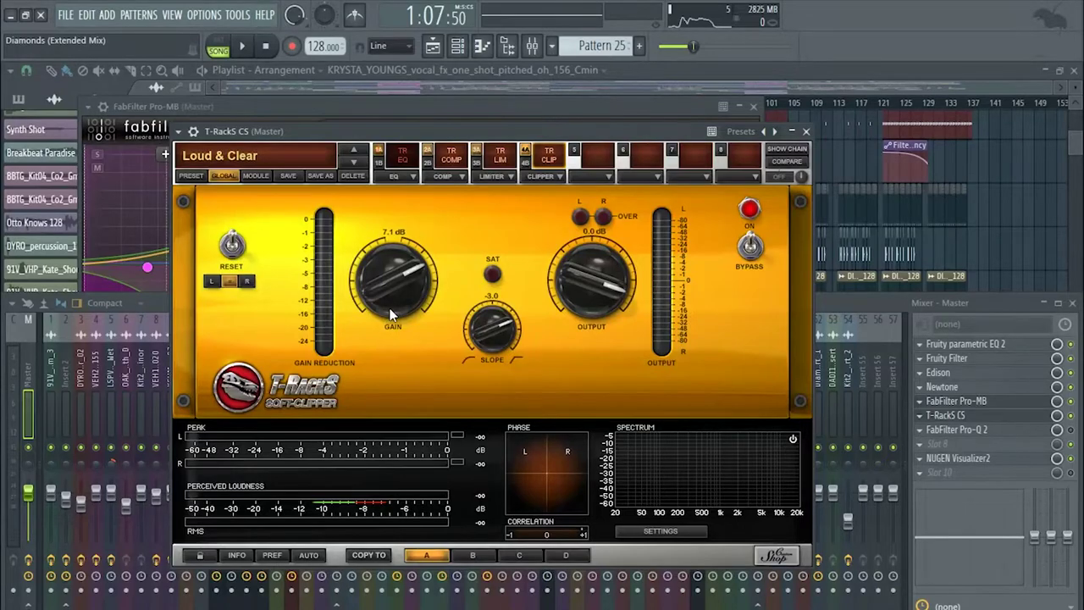
- Open NUGEN Visualizer2 from the Master channel and arrange it beside the T-RackS window, with the song playing
{"action": "left_click", "coordinate": [986, 460]}
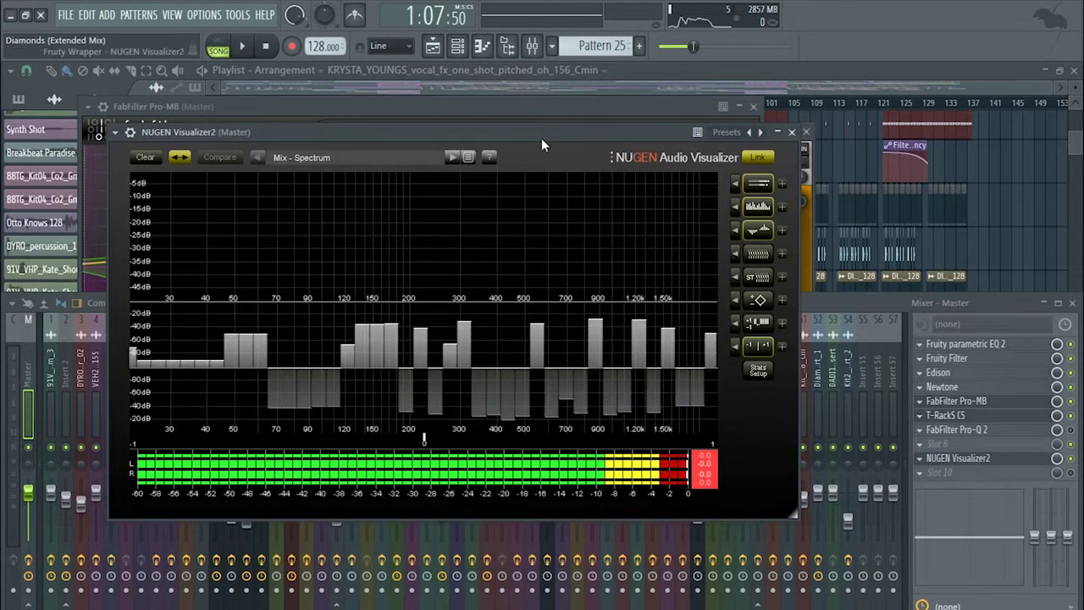
{"action": "left_click_drag", "start_coordinate": [542, 139], "coordinate": [695, 297]}
{"action": "left_click_drag", "start_coordinate": [610, 132], "coordinate": [518, 62]}
{"action": "left_click_drag", "start_coordinate": [762, 290], "coordinate": [833, 249]}
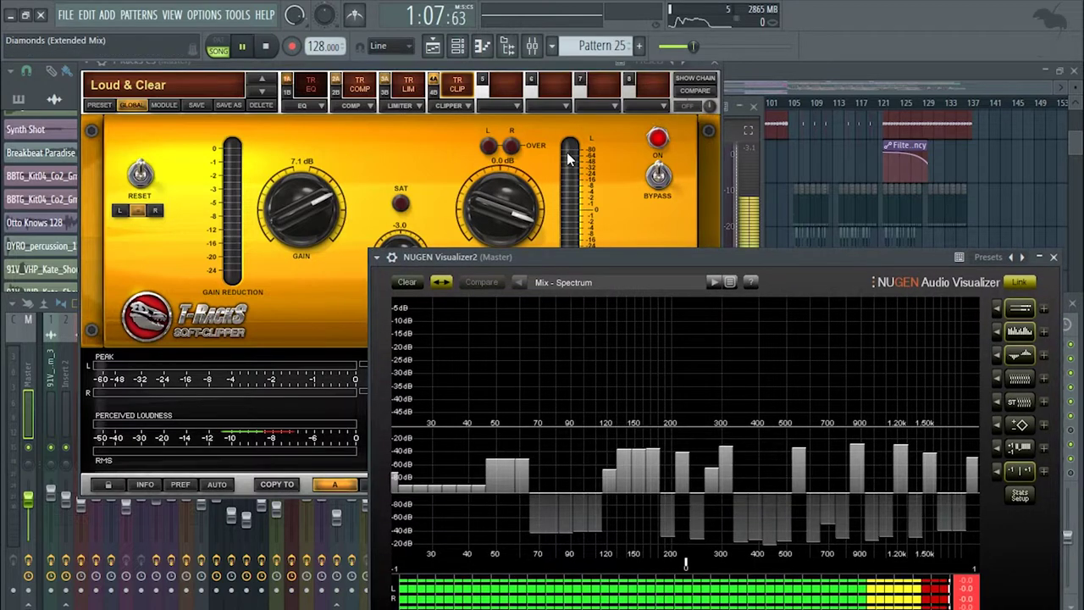
{"action": "key", "text": "space"}
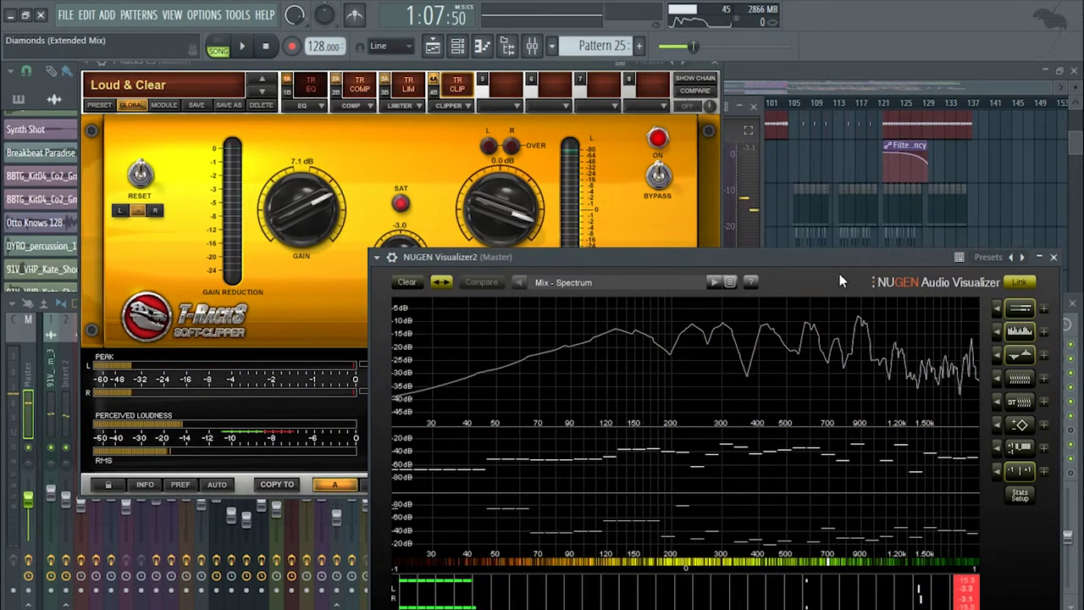
{"action": "left_click_drag", "start_coordinate": [823, 258], "coordinate": [472, 246]}
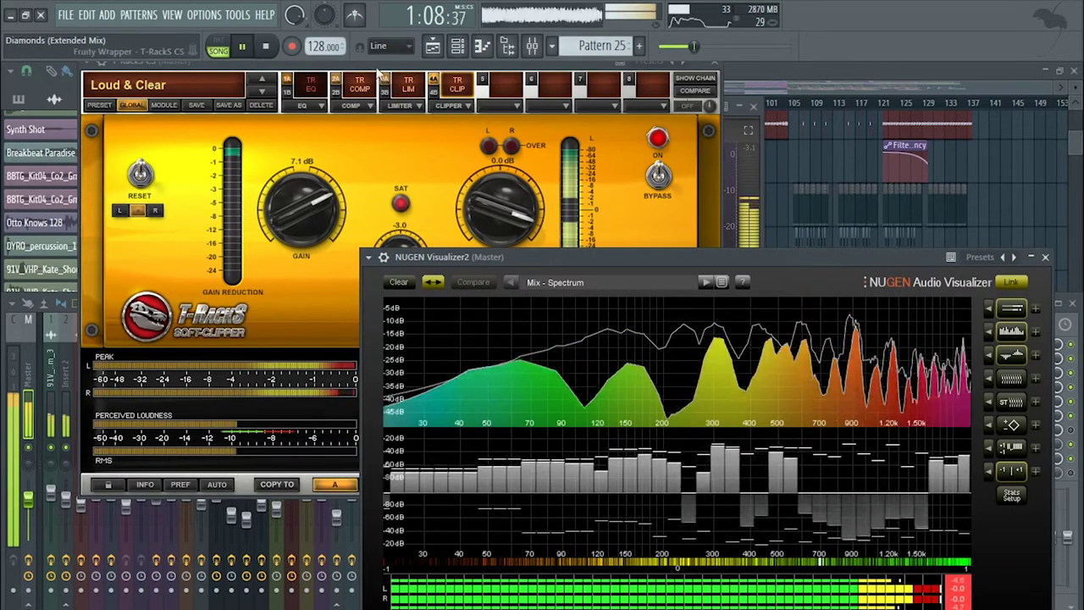
- Try the T-RackS soft clipper's gain at 1.1 dB and 7.4 dB while the song plays
{"action": "left_click", "coordinate": [428, 137]}
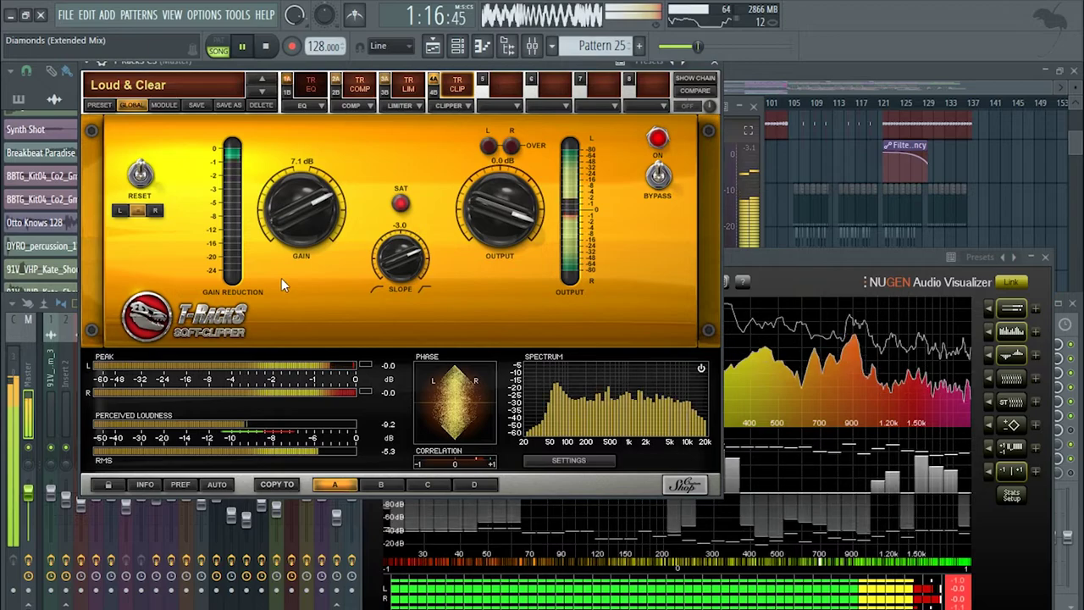
{"action": "left_click_drag", "start_coordinate": [297, 191], "coordinate": [296, 189]}
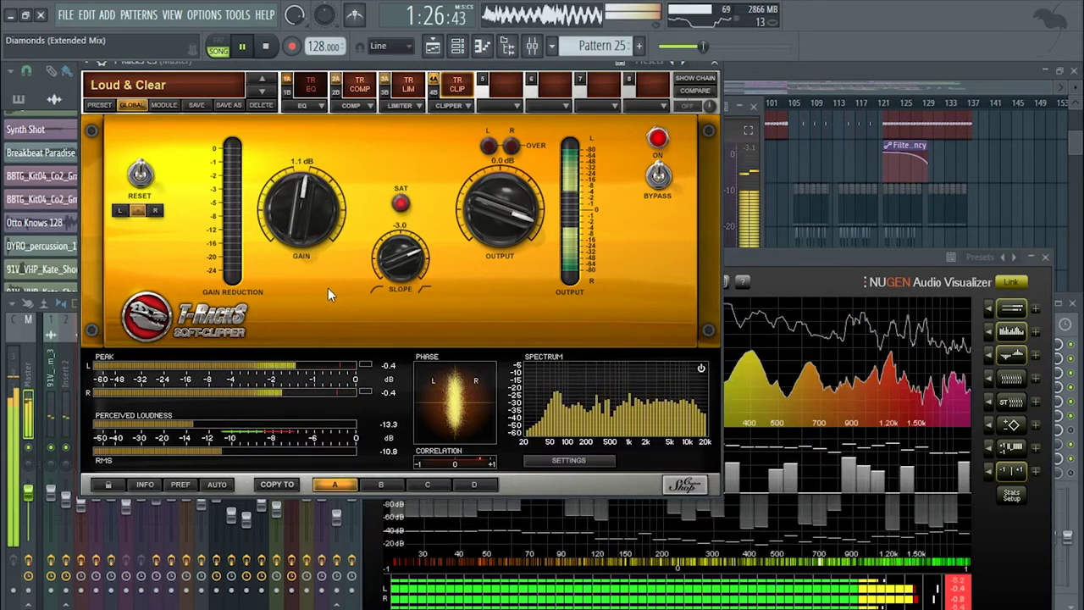
{"action": "left_click_drag", "start_coordinate": [306, 219], "coordinate": [305, 212]}
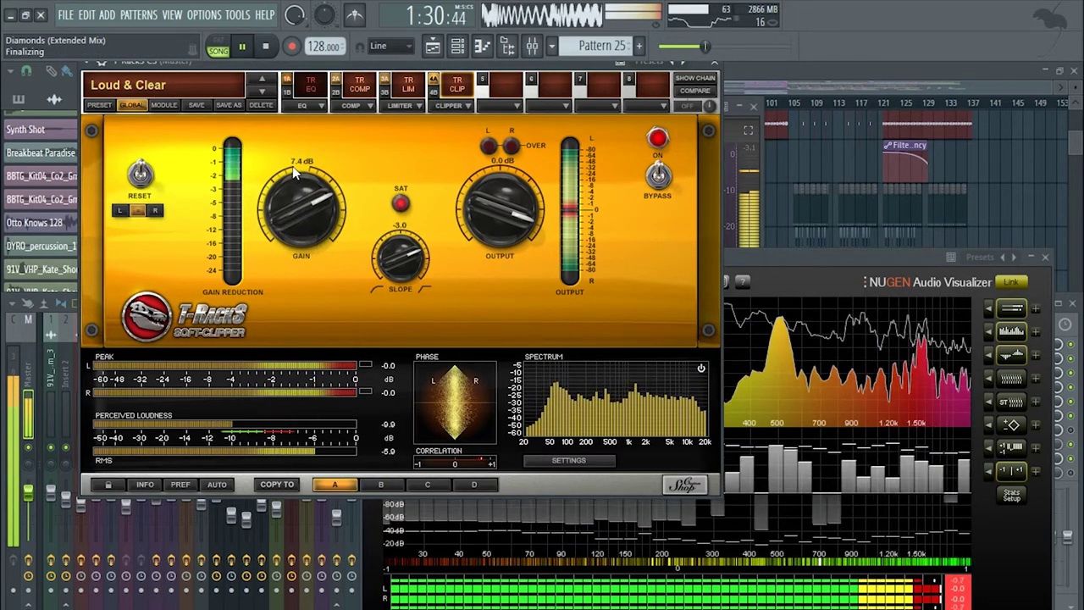
{"action": "left_click_drag", "start_coordinate": [292, 166], "coordinate": [295, 170]}
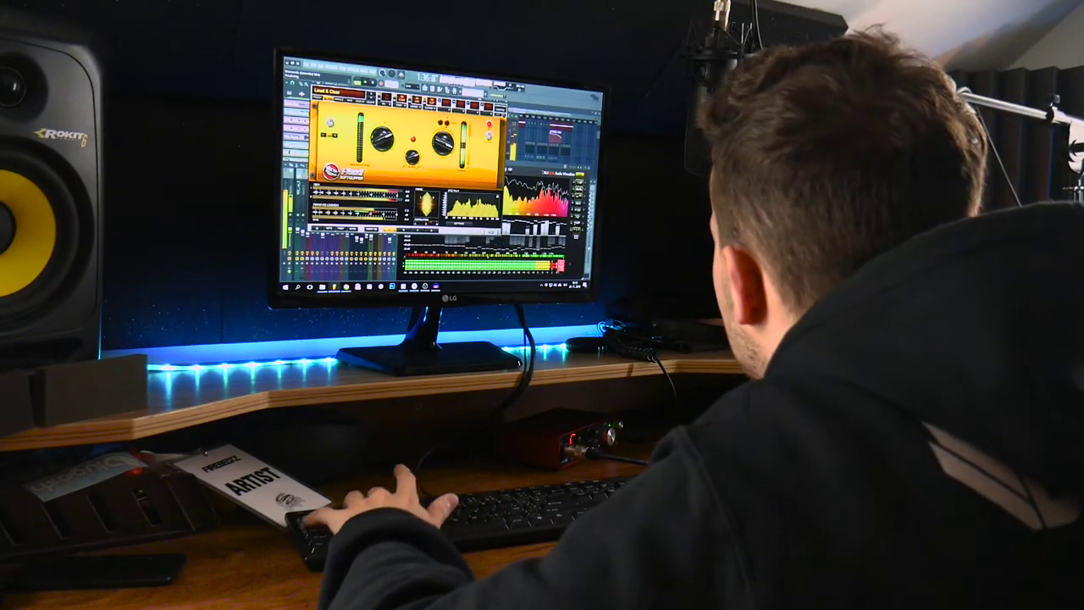
- Close the plugin windows and look through the plugins available for the Master channel's effect slot 5
{"action": "key", "text": "F12"}
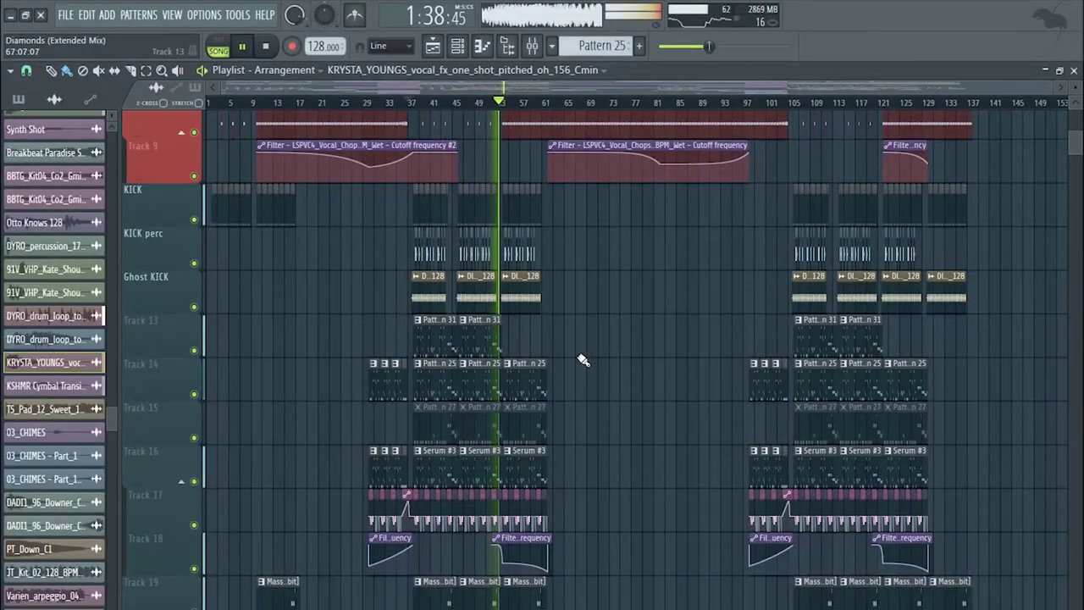
{"action": "key", "text": "space"}
{"action": "left_click", "coordinate": [532, 47]}
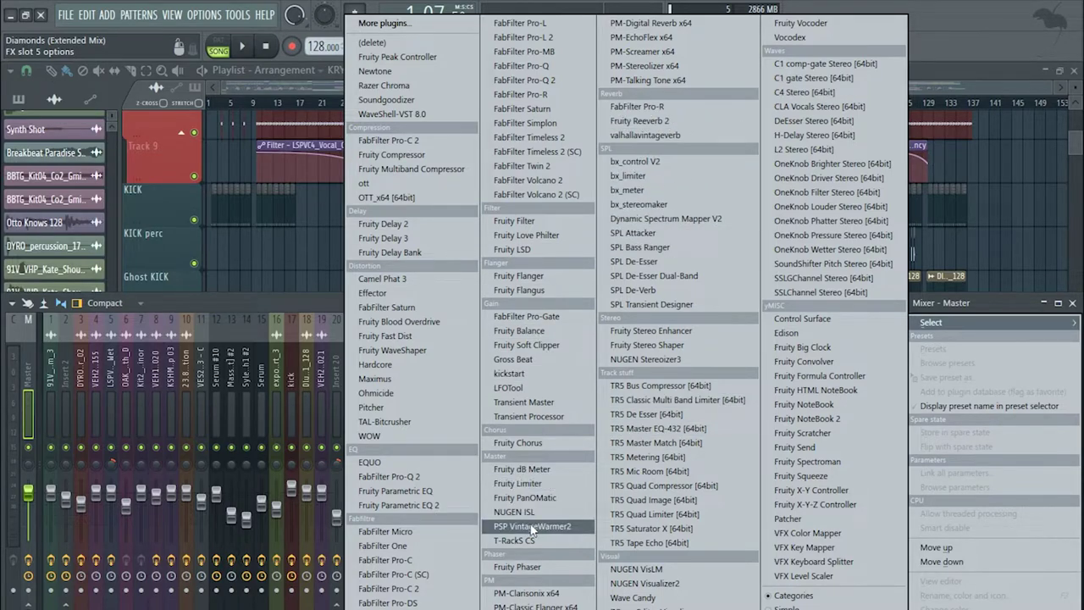
{"action": "left_click", "coordinate": [228, 305]}
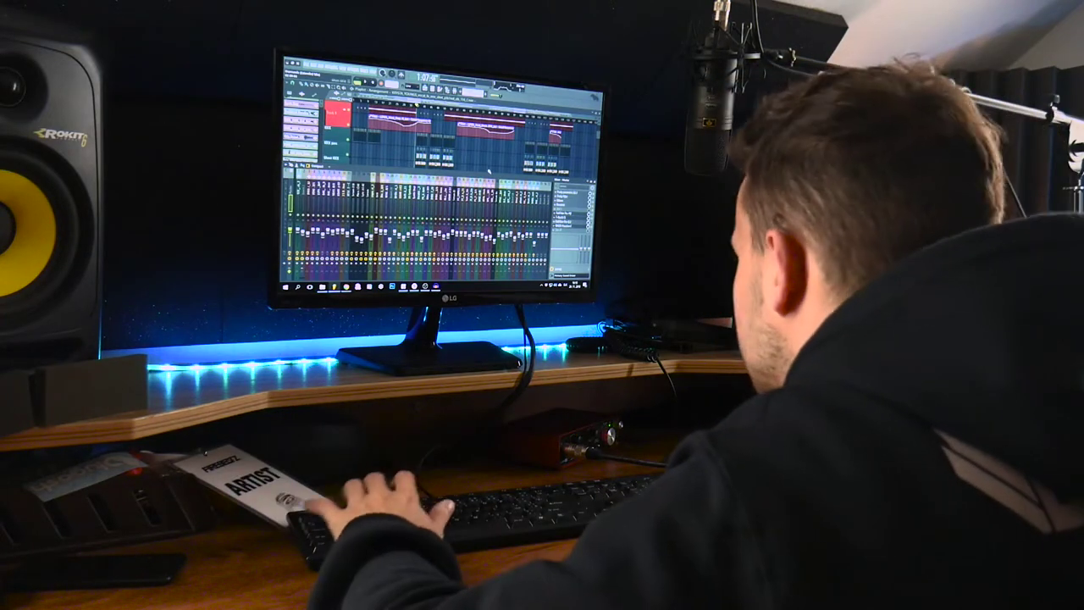
{"action": "key", "text": "Escape"}
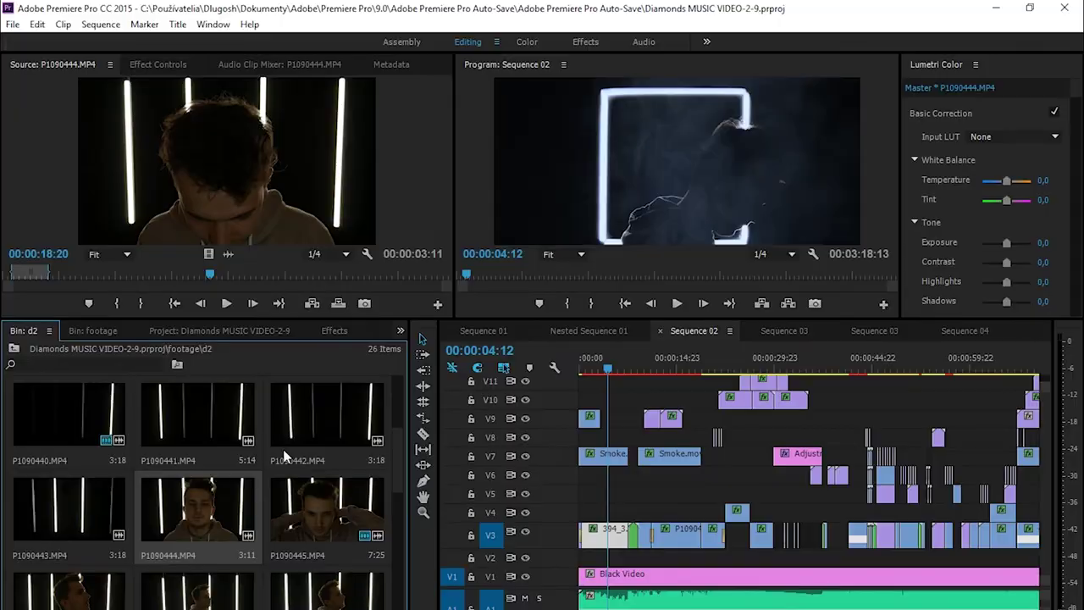
- Switch to the Diamonds MUSIC VIDEO project in Premiere Pro and browse the clips in the d2 footage bin
{"action": "scroll", "coordinate": [288, 483], "scroll_direction": "down", "scroll_amount": 3}
{"action": "scroll", "coordinate": [280, 508], "scroll_direction": "down", "scroll_amount": 3}
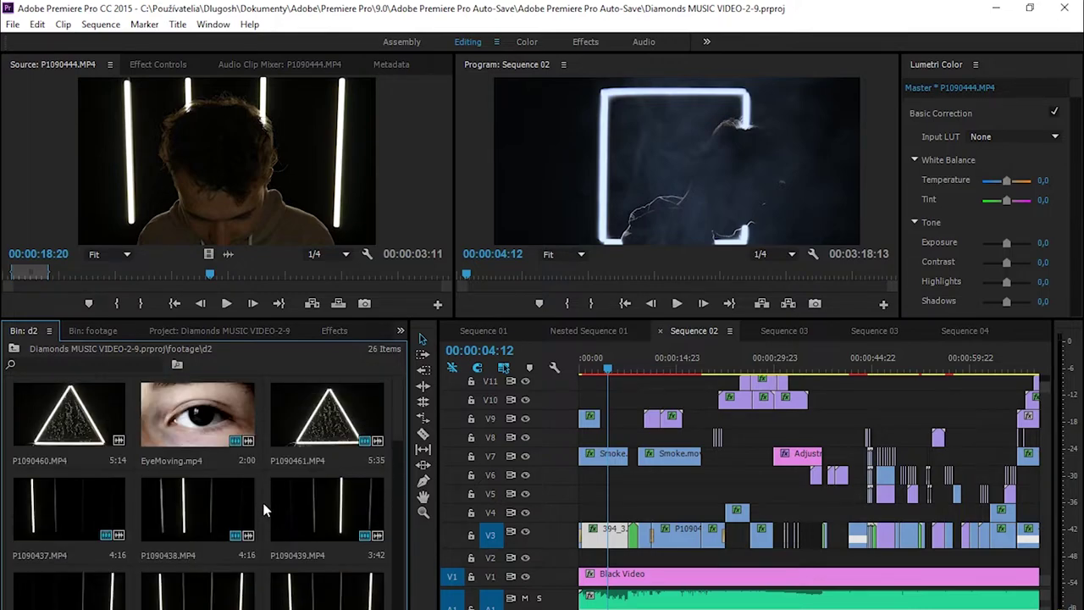